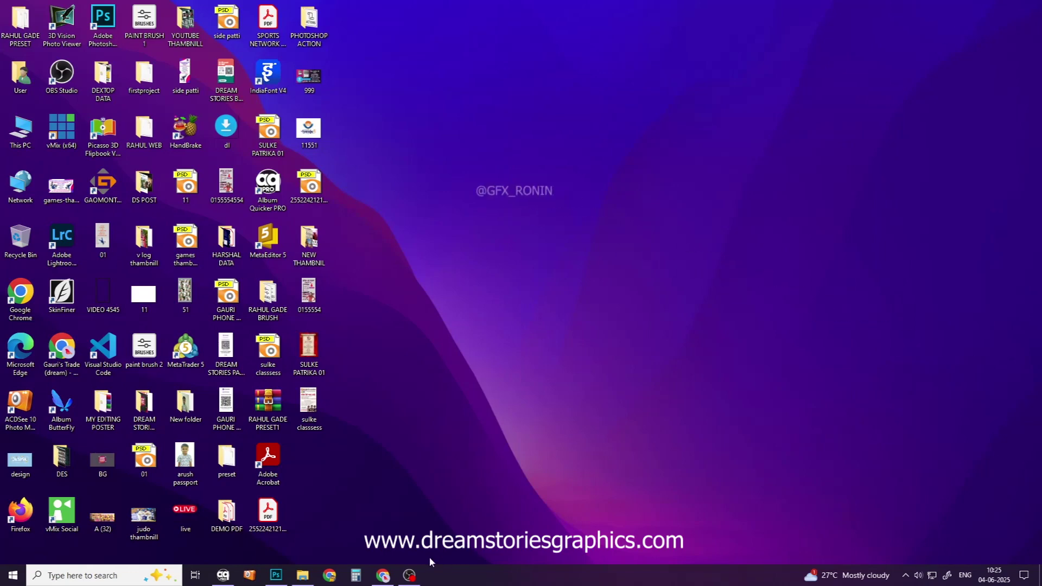
- Bring up the Untitled-1 ink-splash poster and toggle the gradient and splash layers' visibility
left_click(276, 576)
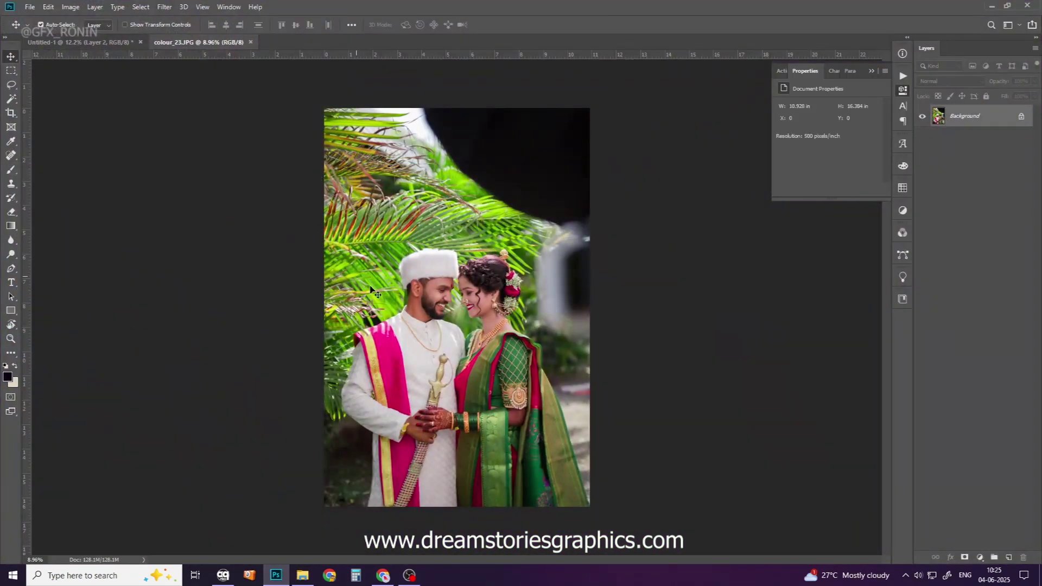
left_click(73, 42)
left_click(923, 116)
left_click(923, 138)
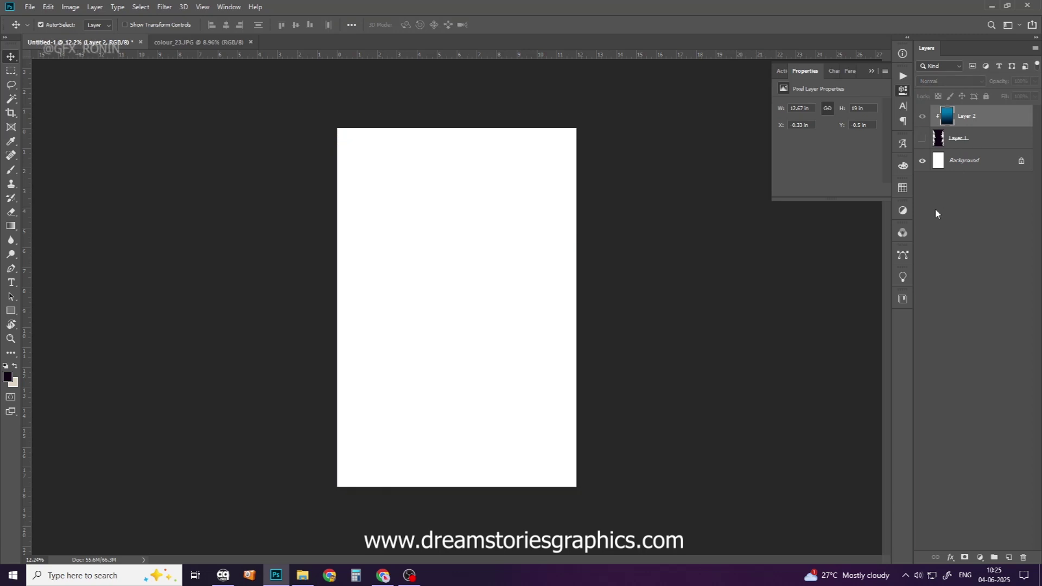
scroll(479, 279, "up", 2)
left_click(923, 139)
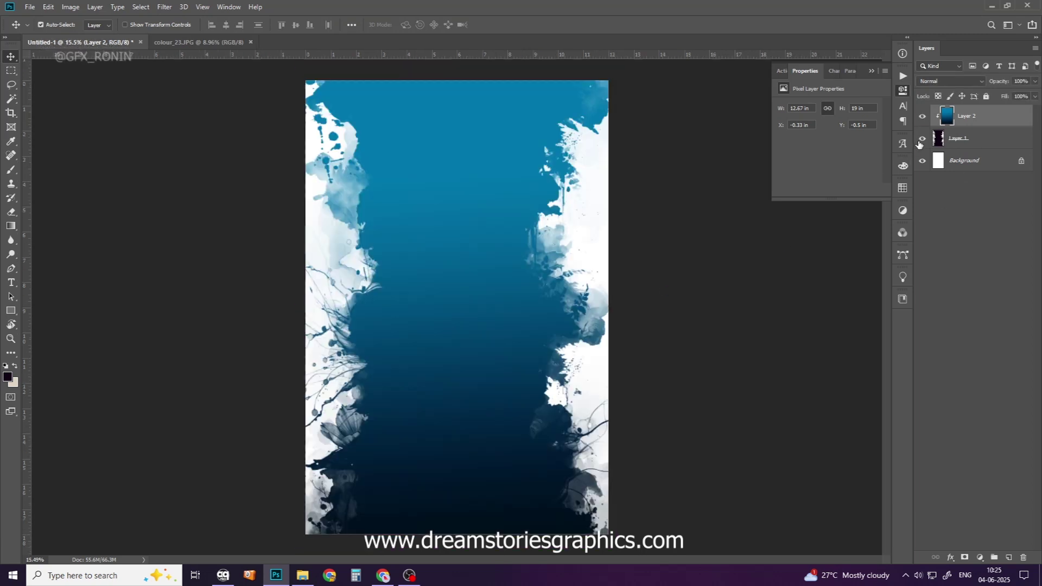
left_click(923, 117)
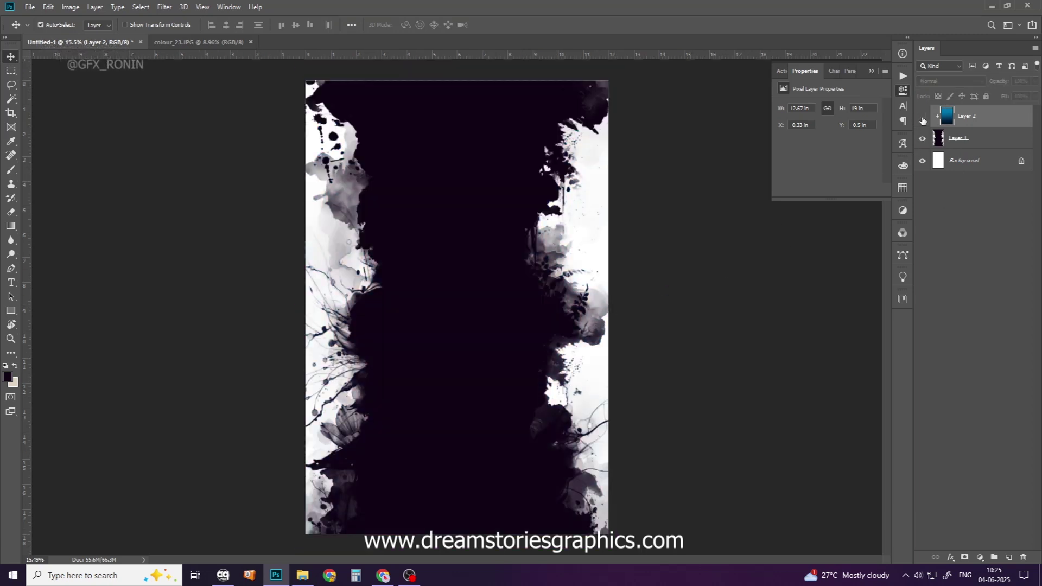
- Free-transform the splash layer, show the blue gradient again, and switch to colour_23.JPG
left_click(448, 330)
key("ctrl+t")
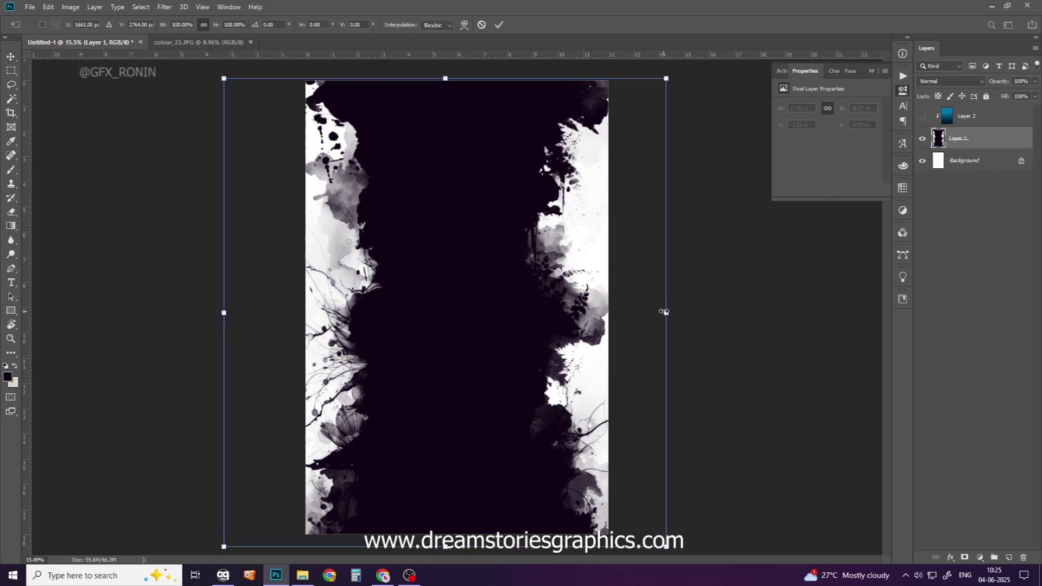
key("Return")
left_click(923, 116)
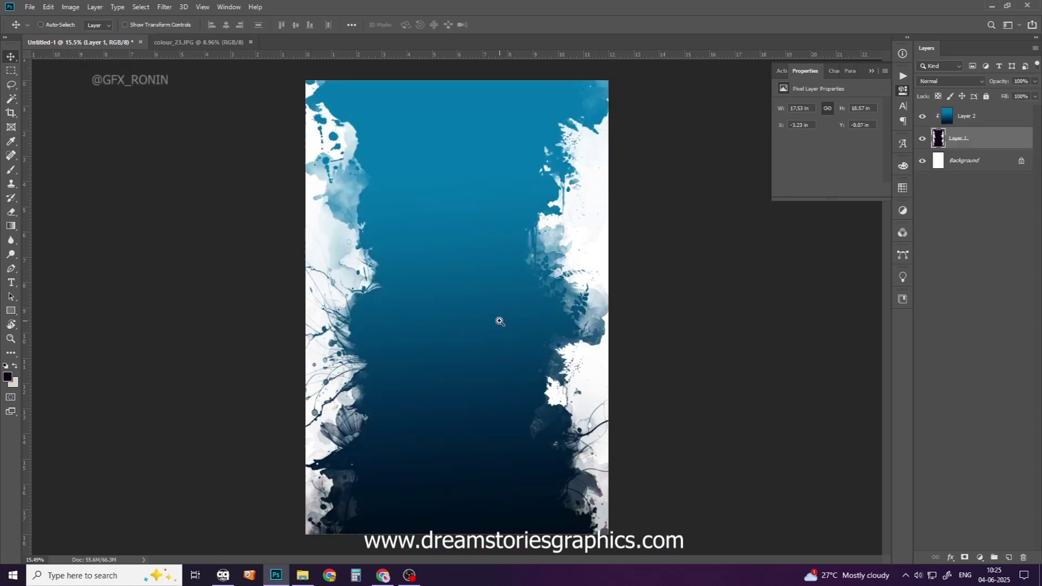
scroll(456, 316, "down", 3)
scroll(456, 316, "up", 3)
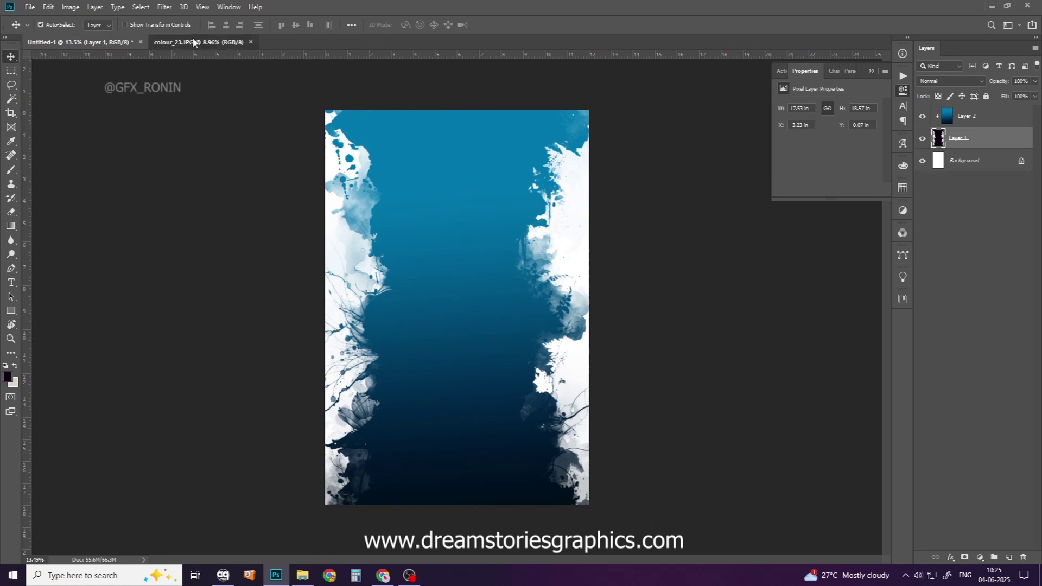
left_click(198, 42)
scroll(515, 298, "up", 4)
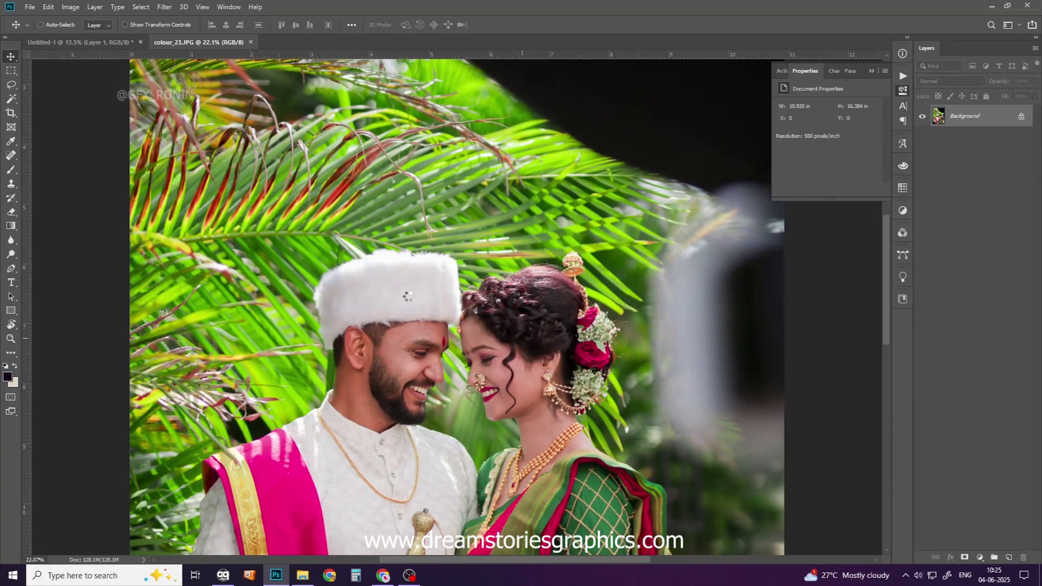
- In Camera Raw, set Exposure +0.40, Contrast +35, deeper Blacks and Temperature +7
key("shift+ctrl+a")
scroll(401, 228, "up", 2)
scroll(402, 228, "up", 2)
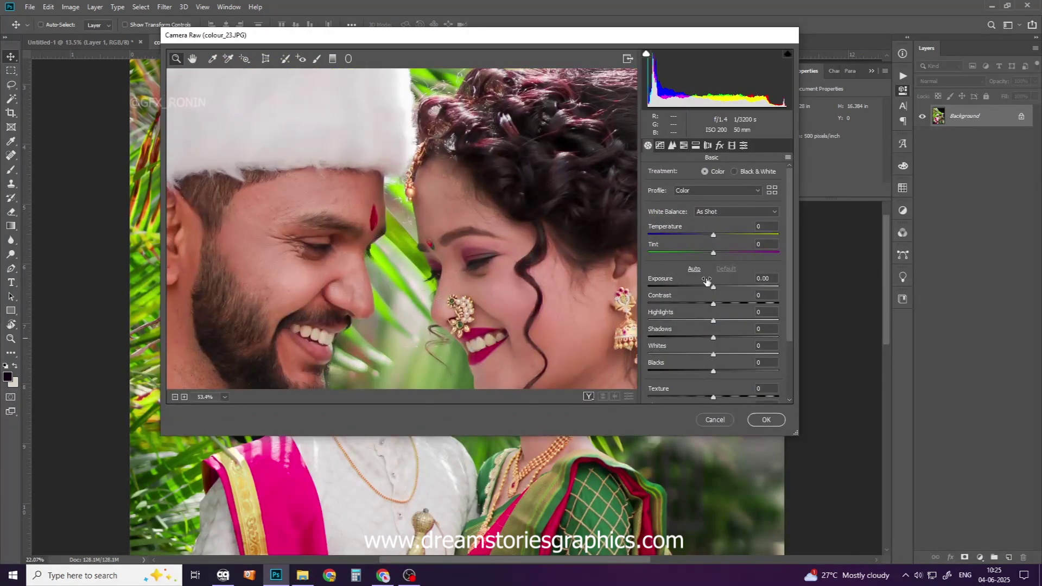
mouse_move(720, 289)
left_mouse_down()
mouse_move(721, 303)
mouse_move(738, 306)
mouse_move(691, 319)
mouse_move(728, 337)
left_mouse_up()
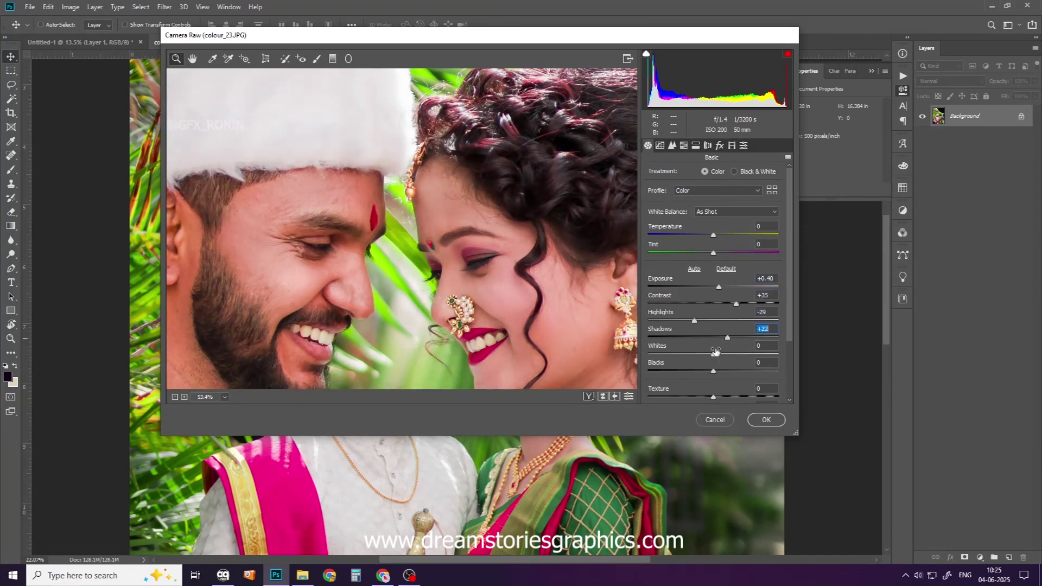
left_click_drag(724, 373, 693, 372)
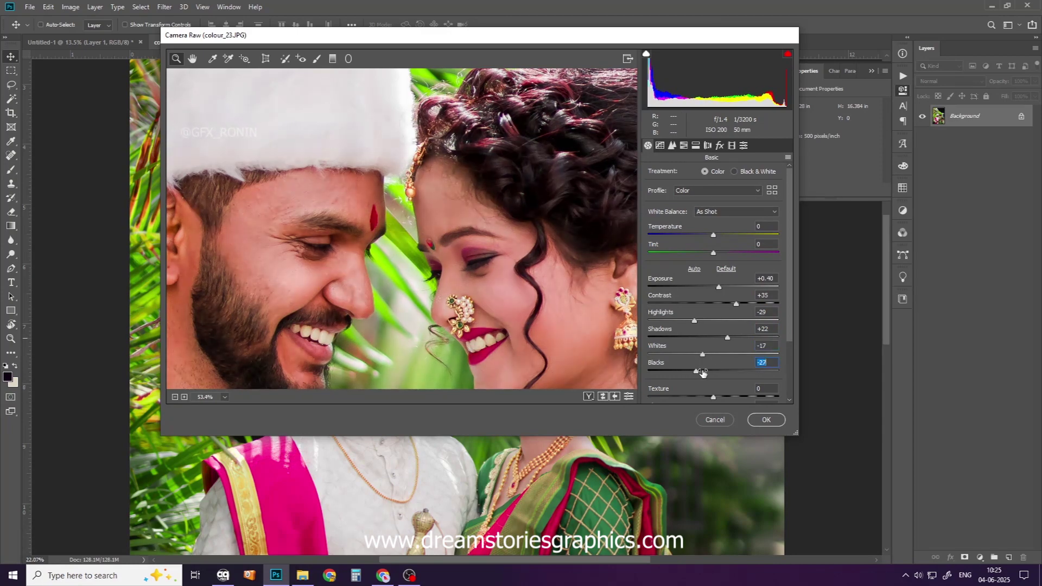
left_click_drag(712, 238, 722, 236)
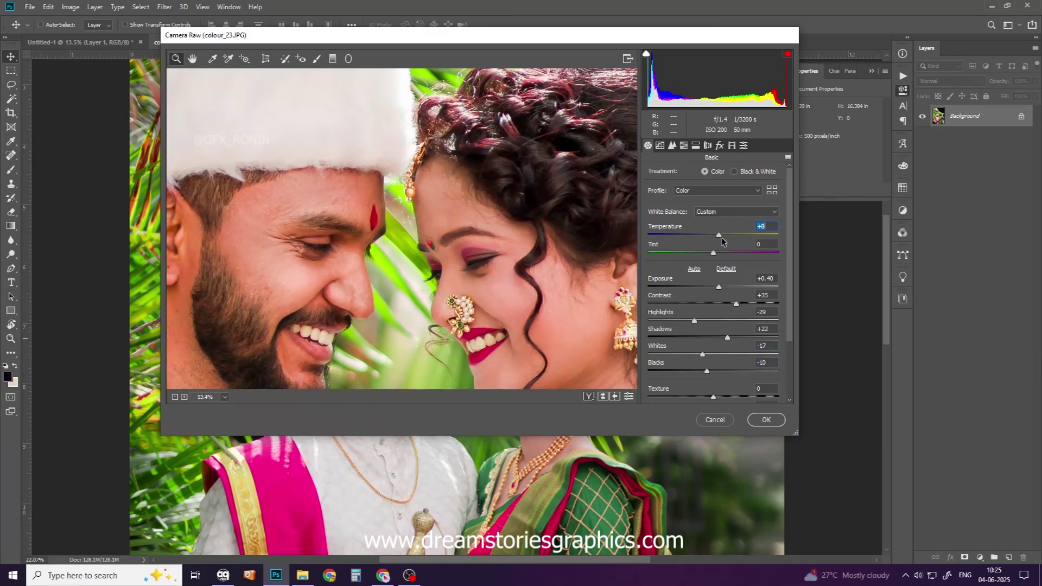
- Add Texture +17, soften Clarity to -16 and apply Dehaze +5
key("ctrl+0")
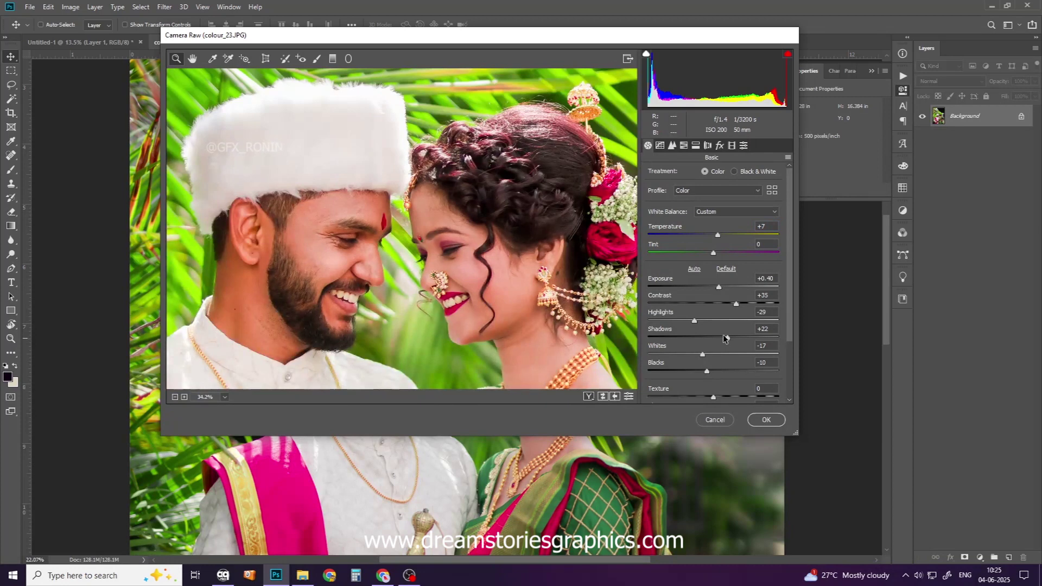
scroll(717, 363, "down", 3)
mouse_move(713, 319)
left_mouse_down()
mouse_move(723, 320)
mouse_move(704, 336)
left_mouse_up()
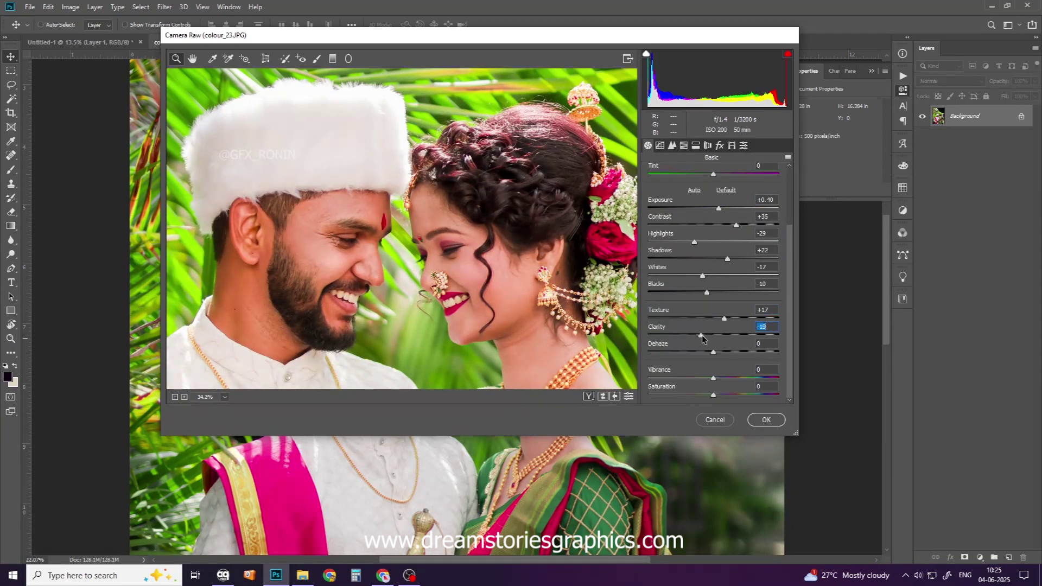
left_click_drag(714, 352, 716, 353)
left_click(684, 145)
- In HSL, raise Orange luminance to +24 and lower Orange saturation
left_click(738, 174)
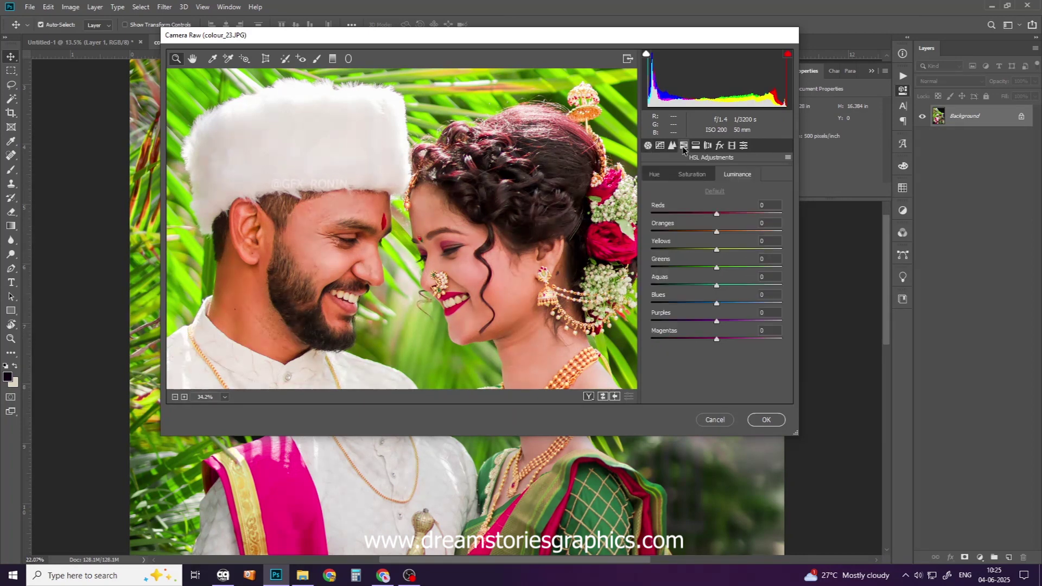
left_click_drag(717, 233, 733, 233)
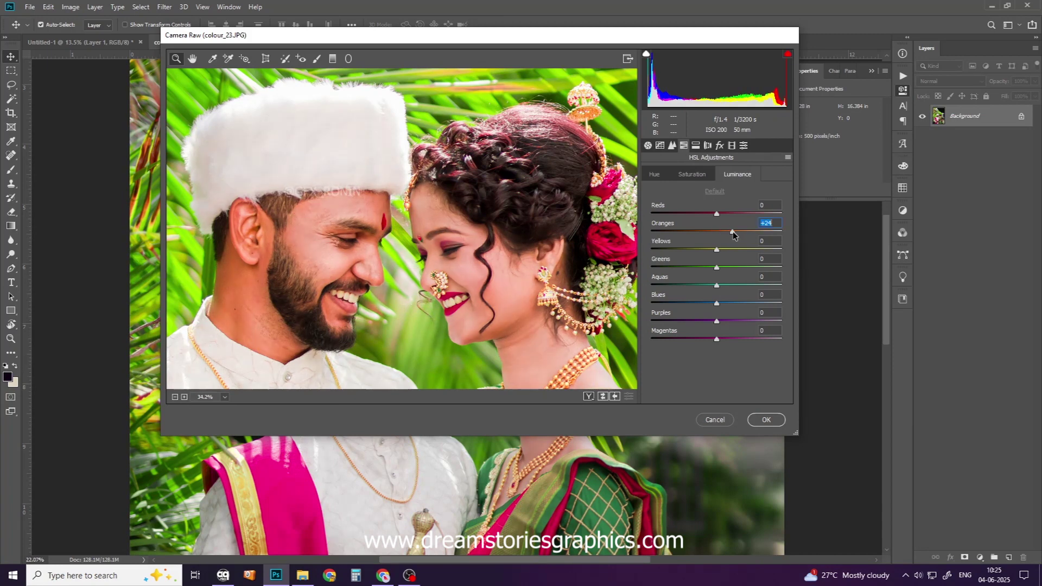
left_click(692, 175)
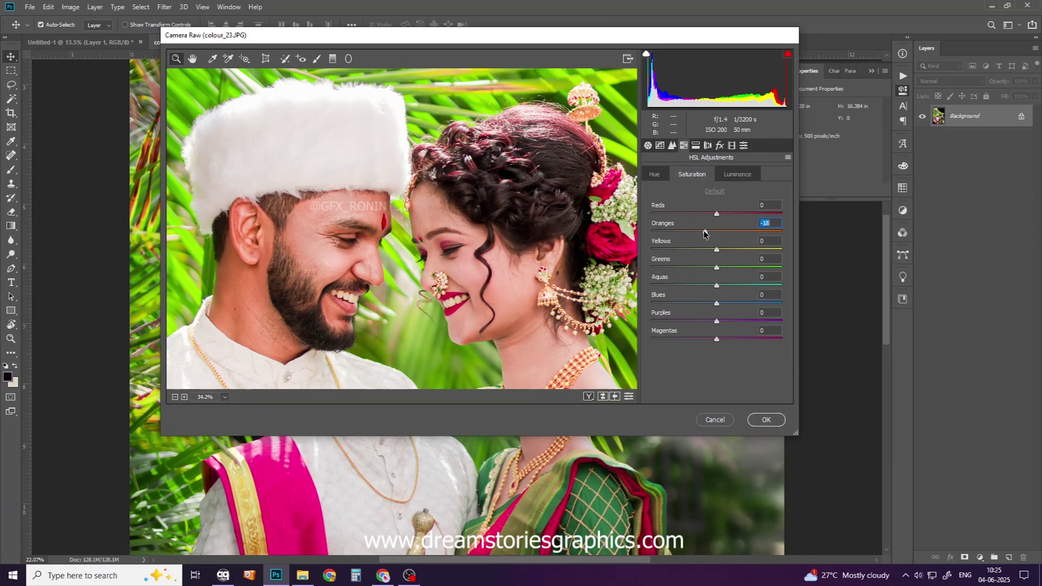
left_click(654, 174)
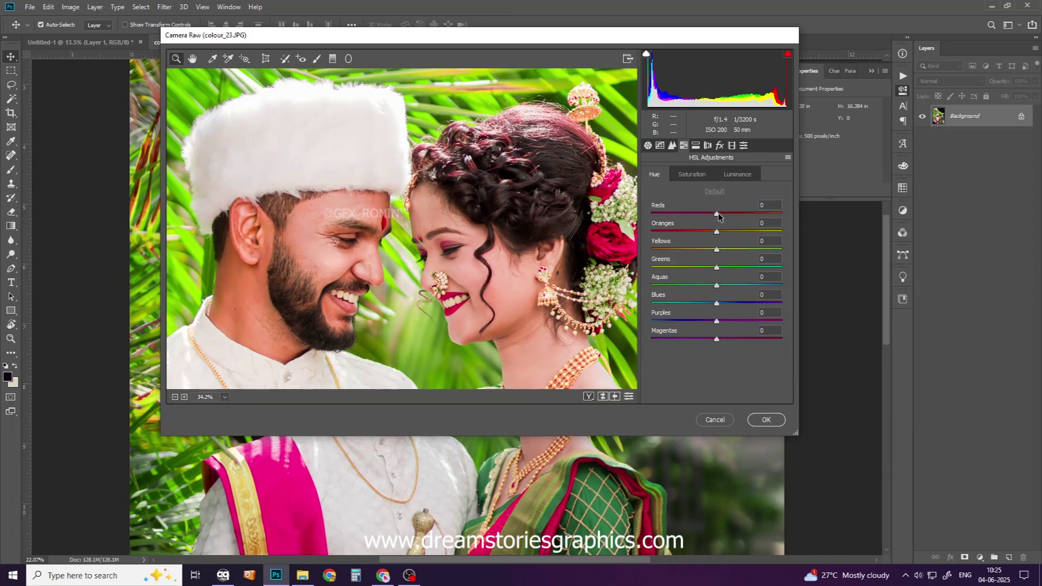
- Shift Red hue +21 and Magenta hue +39, then apply the Camera Raw edits
key("ctrl+0")
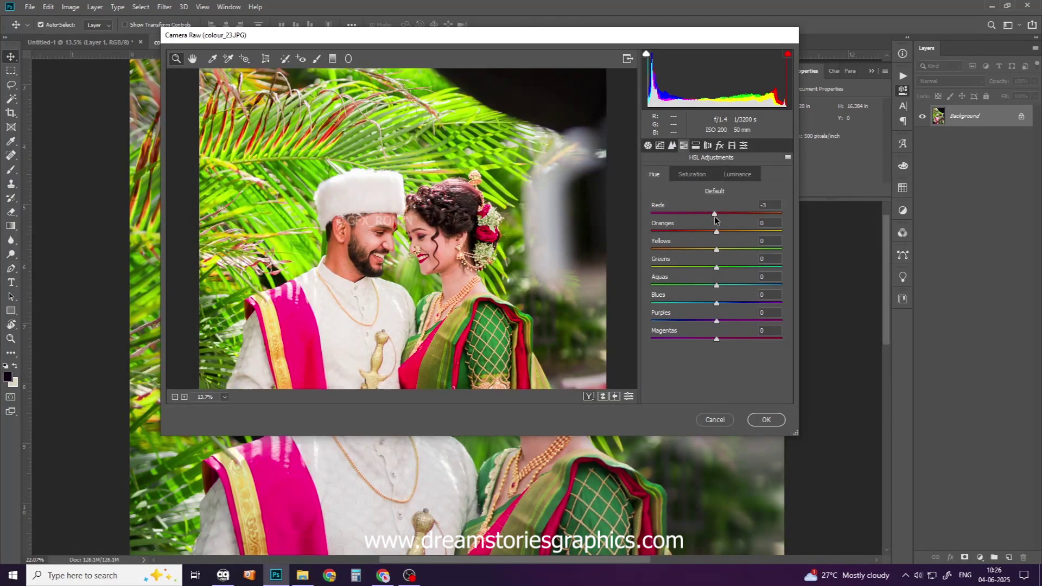
left_click_drag(709, 215, 732, 213)
key("ctrl+0")
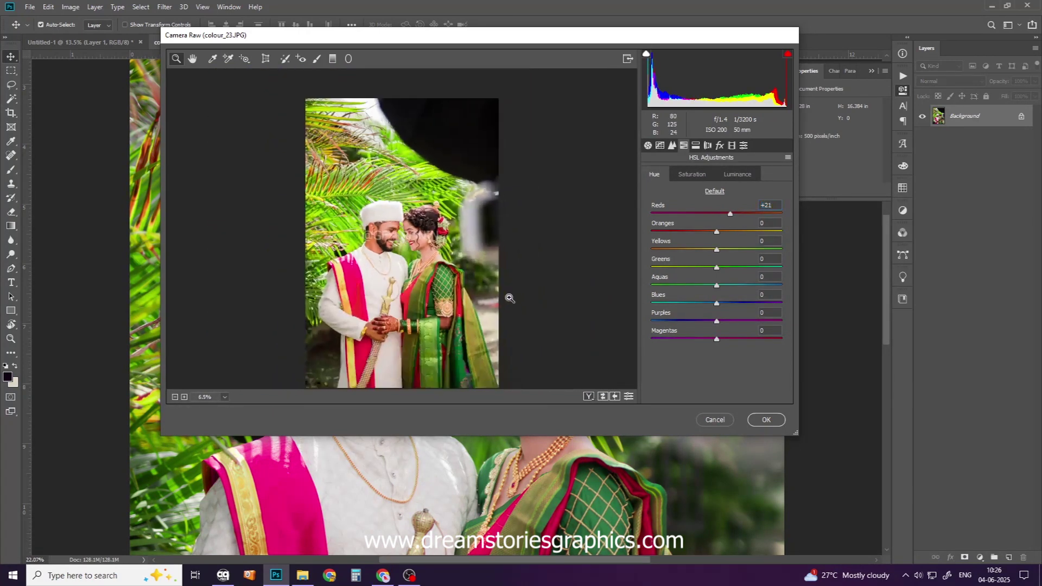
mouse_move(782, 346)
left_mouse_down()
mouse_move(797, 346)
mouse_move(756, 345)
left_mouse_up()
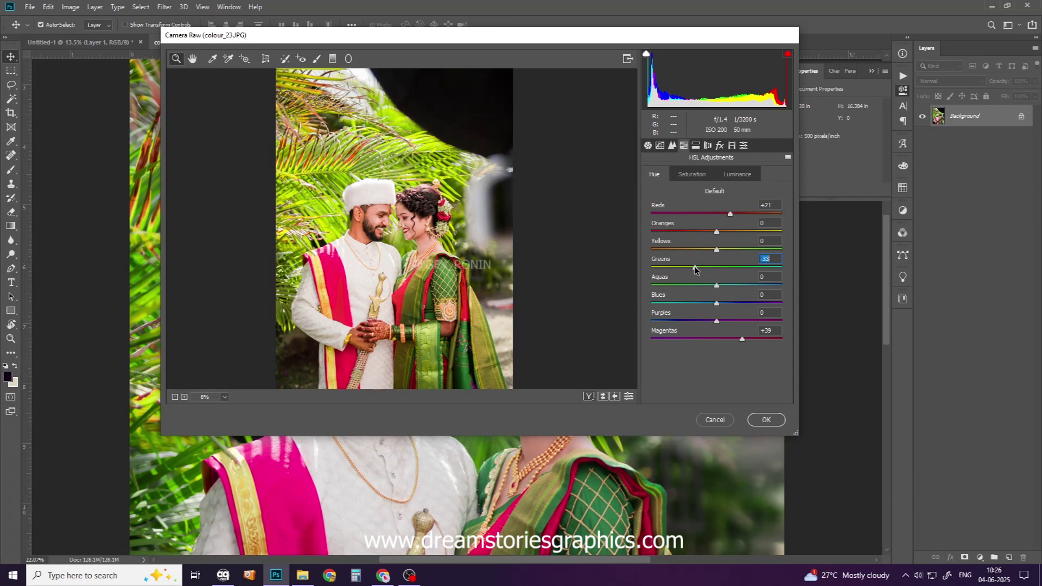
left_click(766, 420)
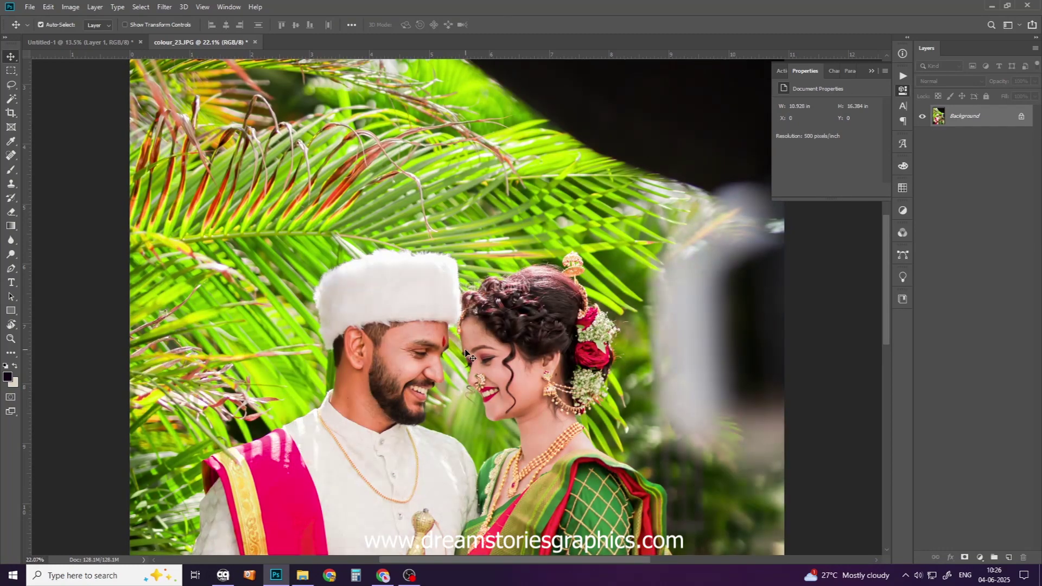
- Switch to the Lasso tool and refine the selection along the groom's forehead
scroll(414, 303, "up", 3)
scroll(414, 303, "down", 1)
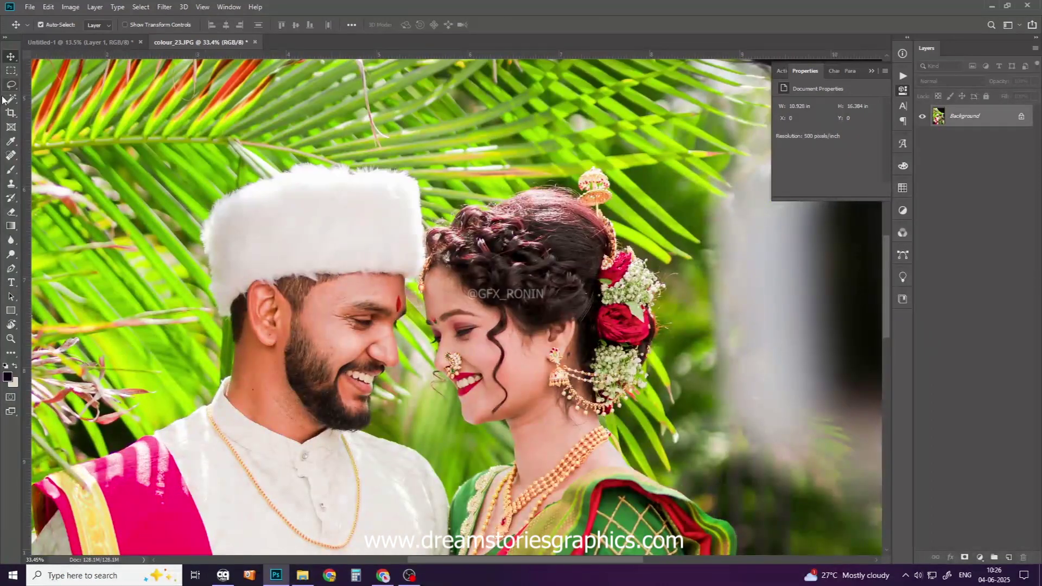
left_click(11, 99)
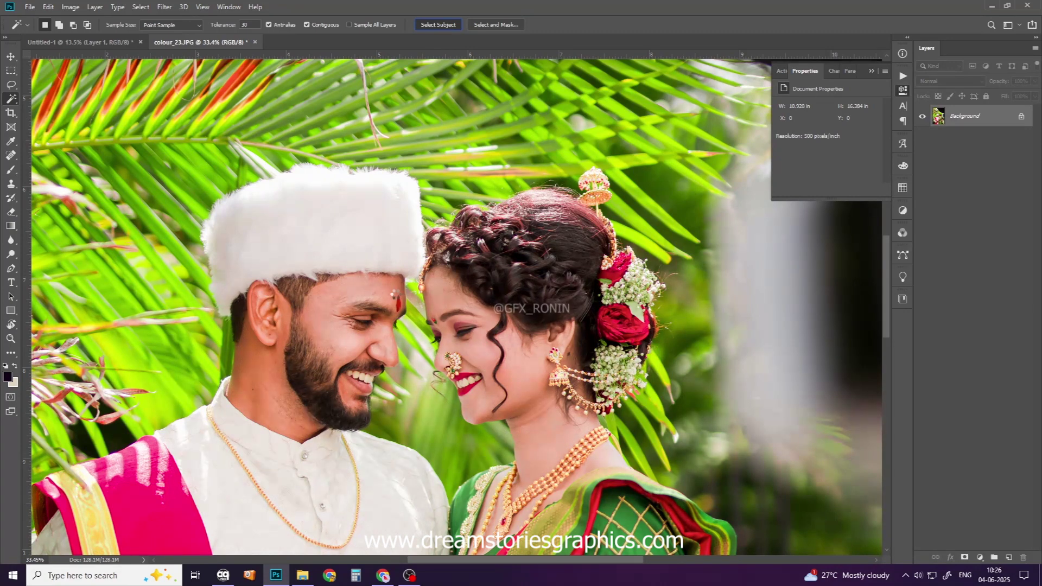
scroll(395, 294, "up", 4)
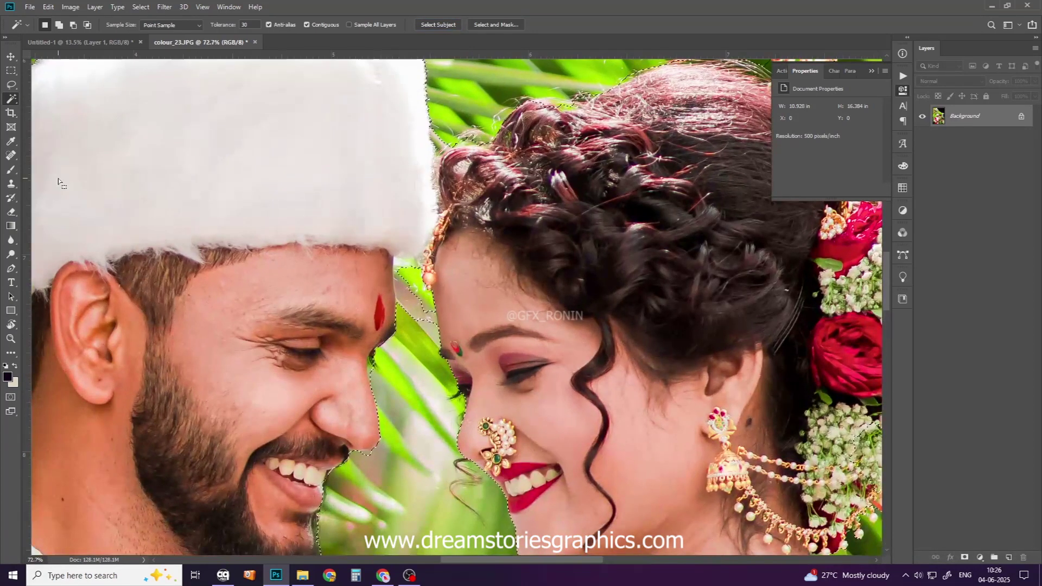
left_click(10, 86)
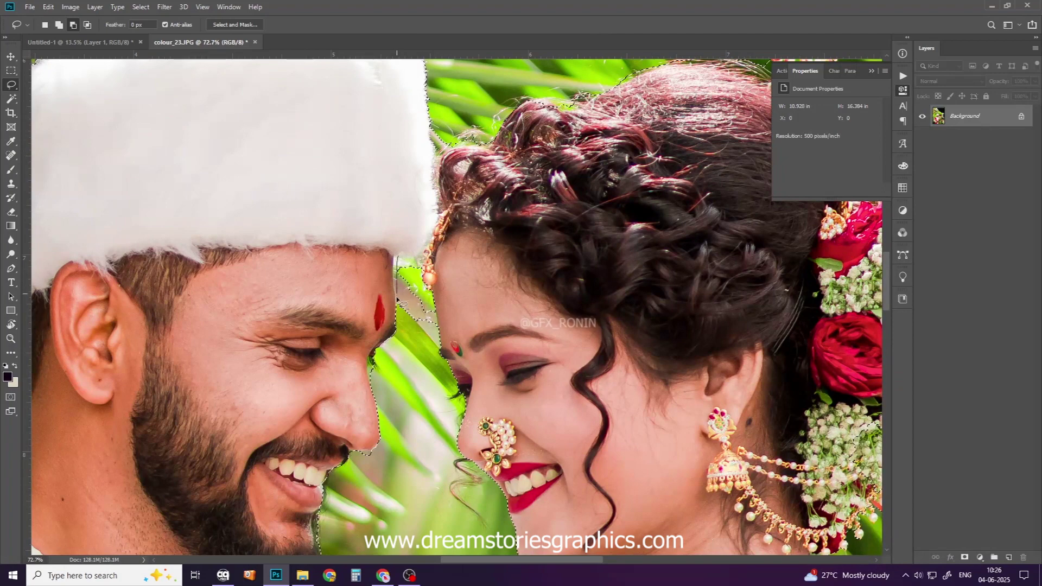
left_click_drag(424, 267, 398, 297)
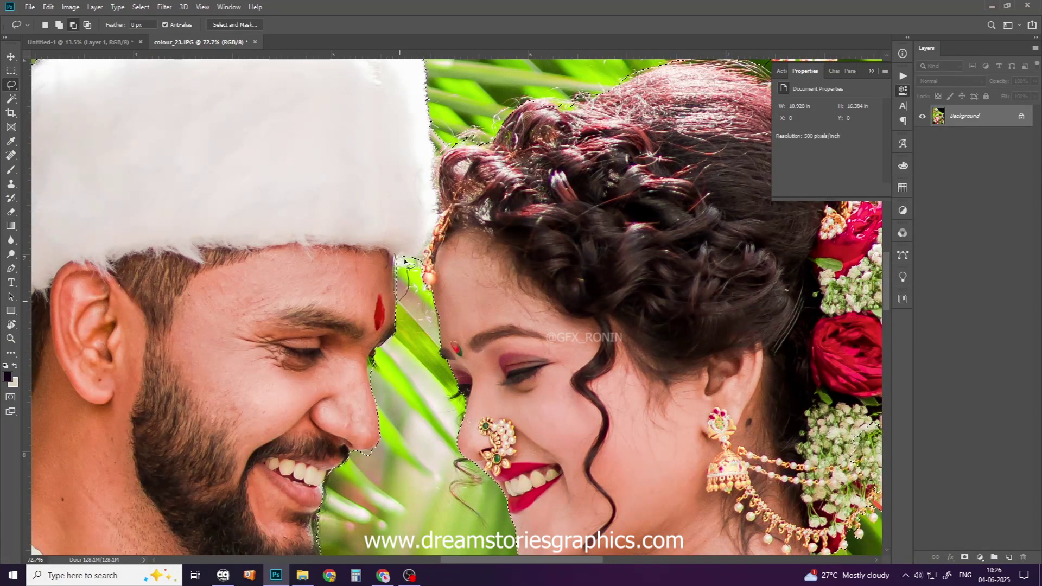
scroll(405, 262, "down", 3)
scroll(447, 248, "up", 6)
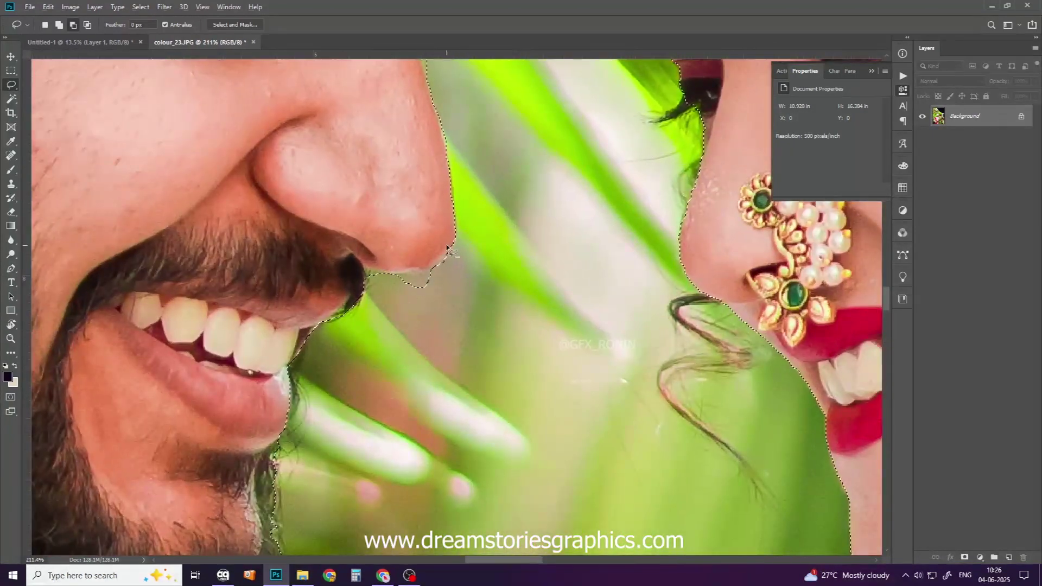
scroll(465, 349, "down", 2)
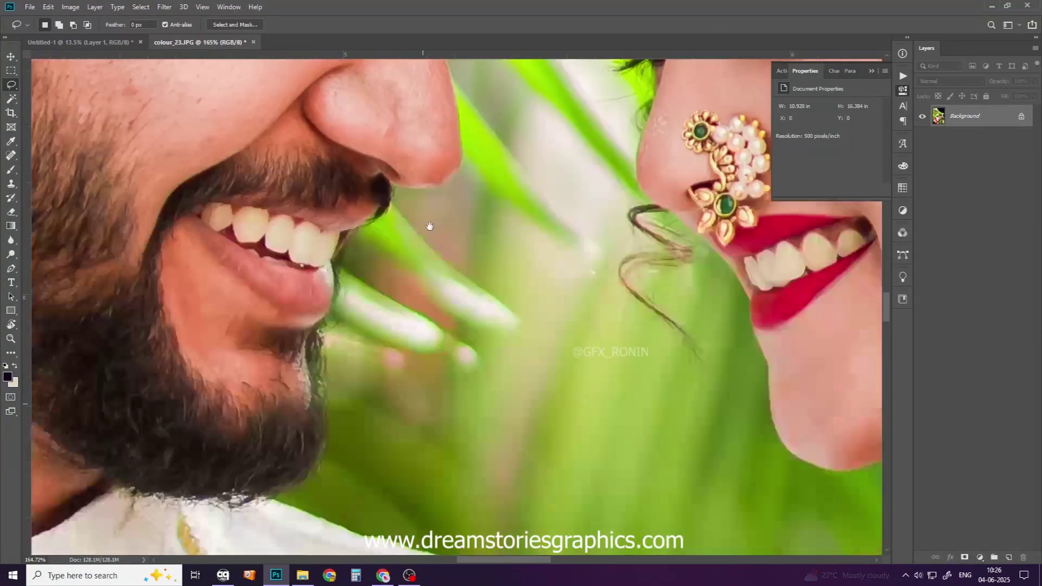
scroll(425, 226, "down", 3)
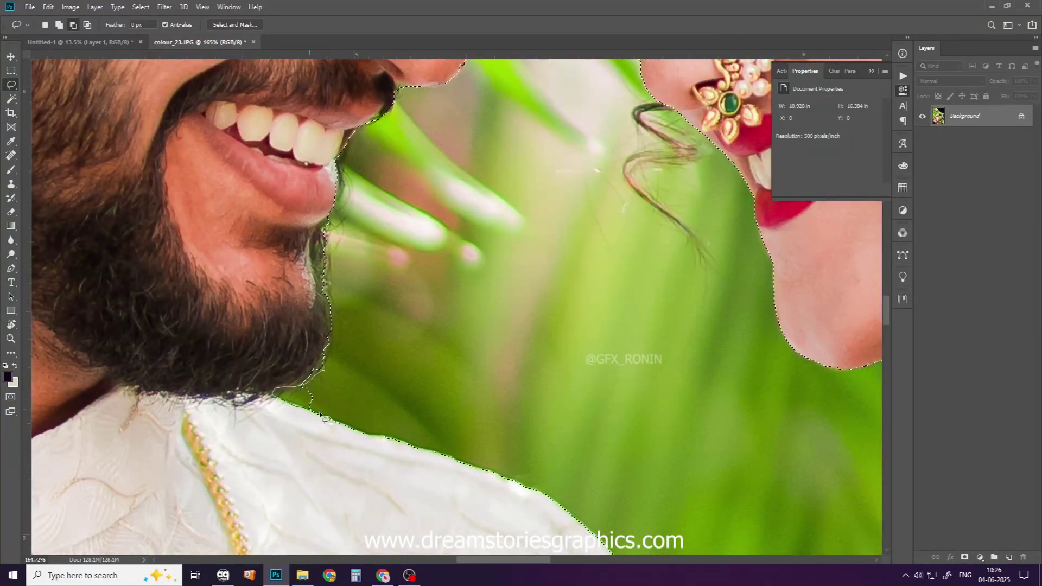
scroll(601, 340, "up", 3)
scroll(595, 350, "down", 1)
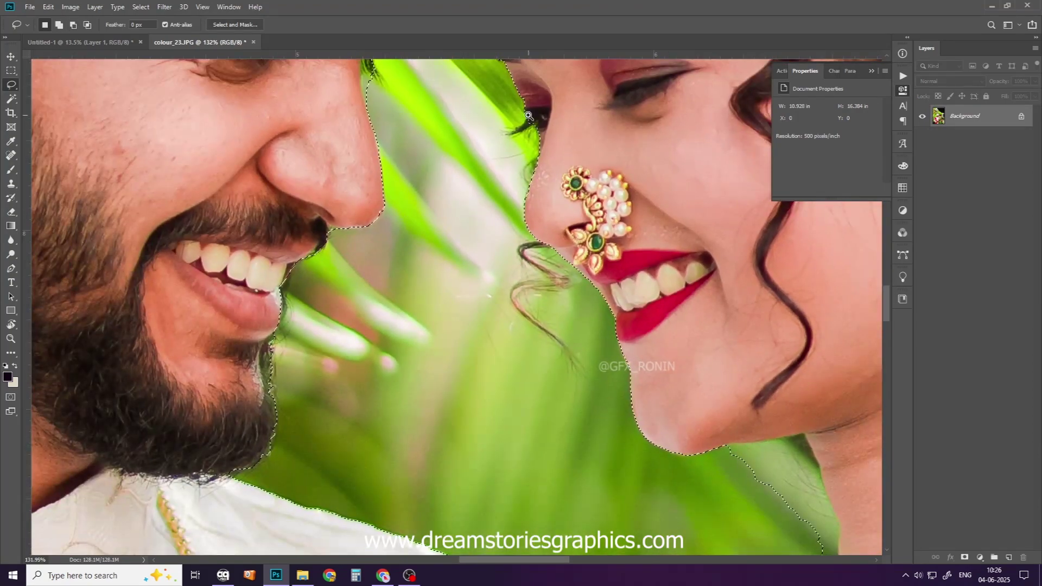
scroll(528, 116, "up", 5)
- Trim background out of the selection along the top of the bride's hair
left_click_drag(555, 145, 524, 120)
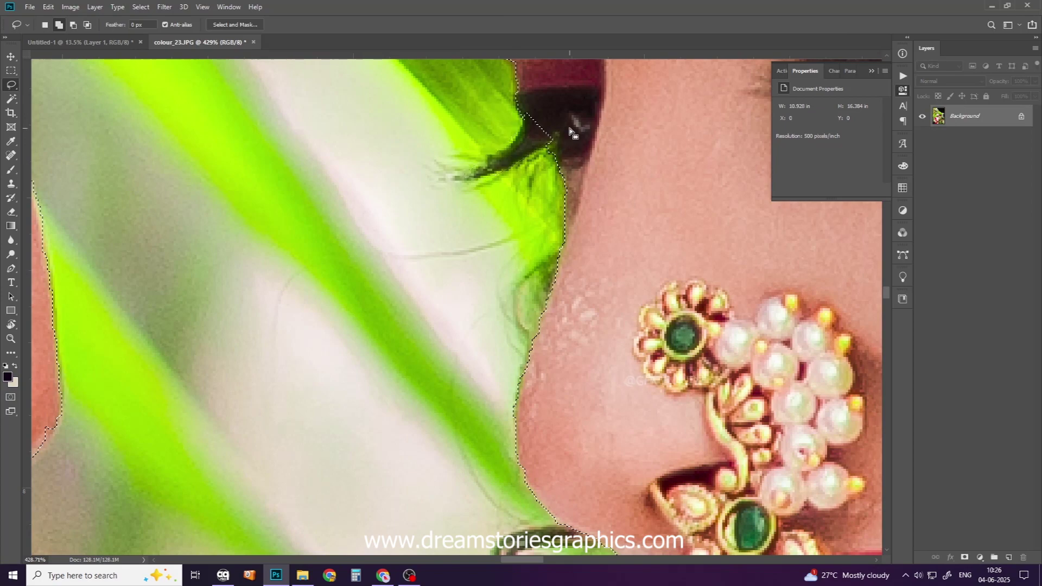
left_click_drag(571, 132, 522, 146, "alt")
scroll(318, 166, "down", 5)
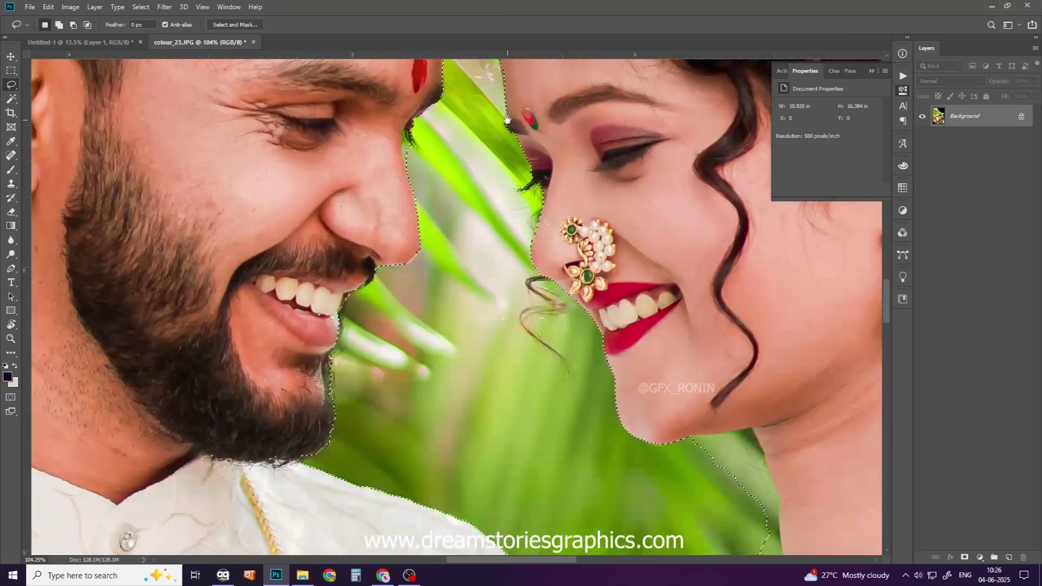
scroll(458, 243, "down", 5)
scroll(458, 243, "up", 3)
left_click_drag(383, 244, 492, 276)
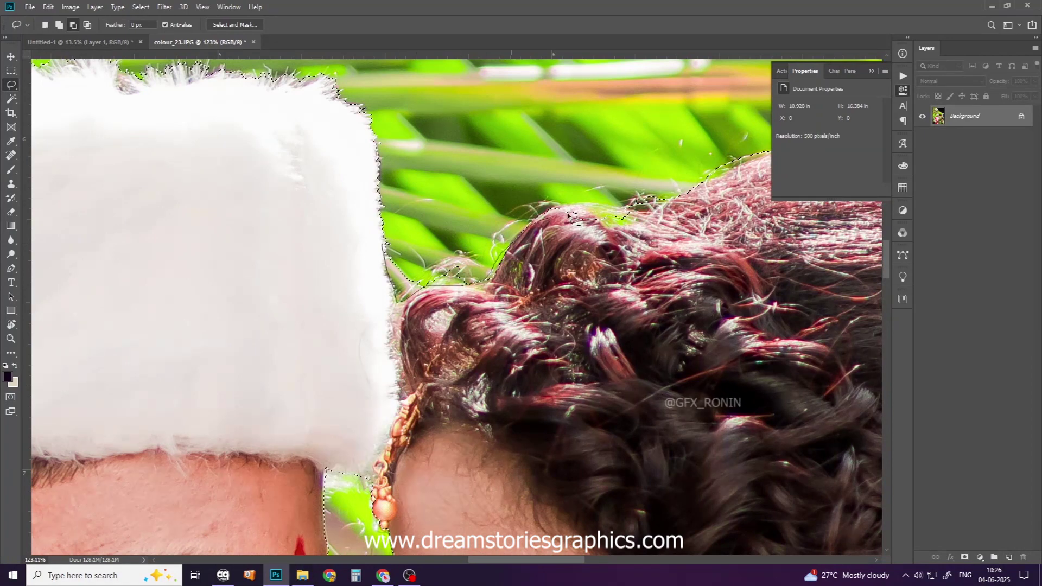
left_click_drag(491, 276, 657, 152)
left_click_drag(568, 267, 538, 283)
scroll(537, 283, "down", 3)
scroll(521, 234, "down", 2)
scroll(520, 230, "up", 3)
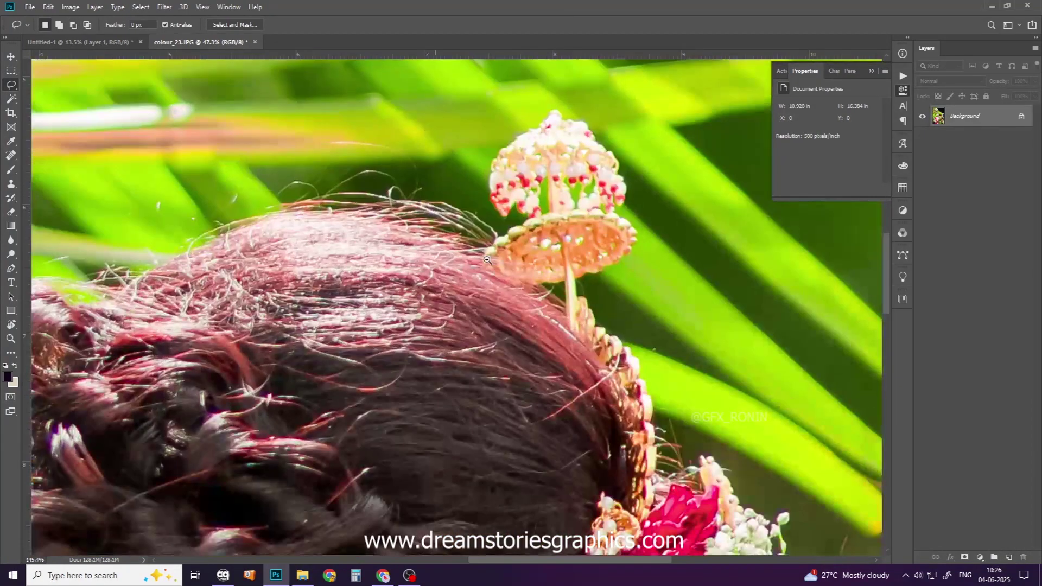
scroll(520, 230, "down", 3)
- Clean the selection along the bride's shoulder, adding missed parts and cutting stray background
left_click_drag(646, 529, 599, 379)
scroll(599, 379, "down", 2)
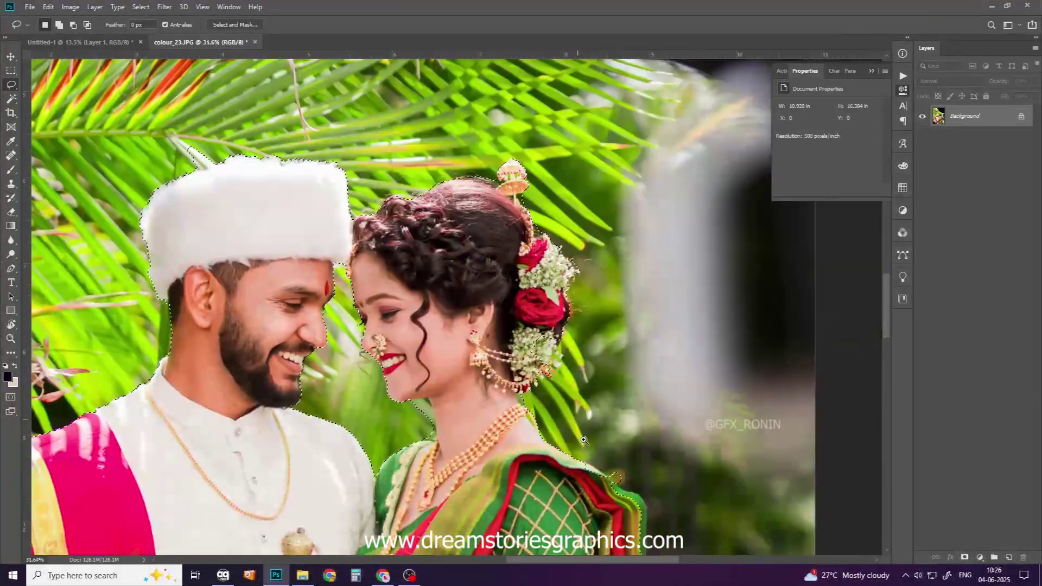
scroll(459, 217, "up", 2)
scroll(459, 217, "up", 2)
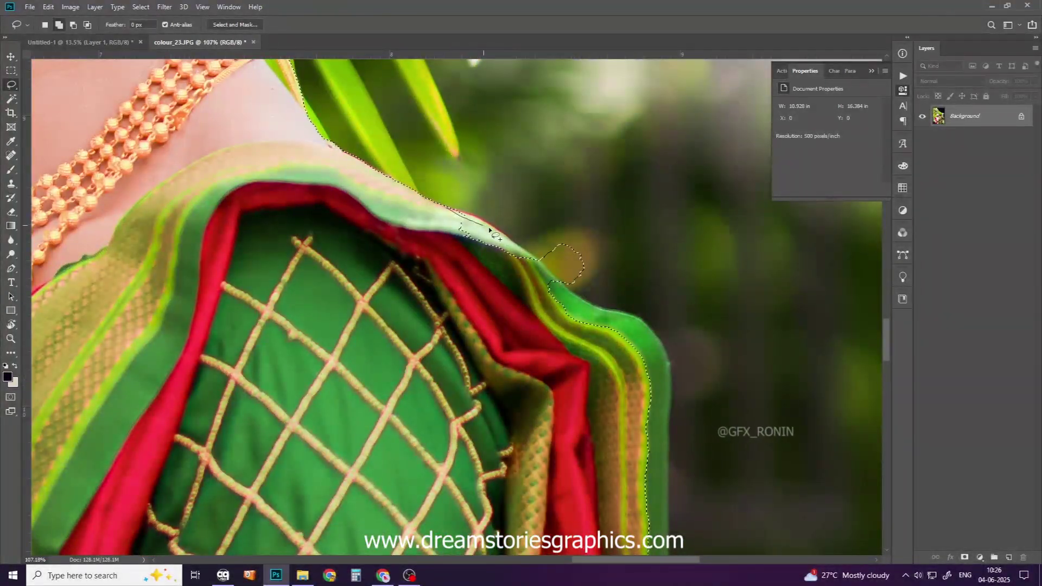
left_click_drag(458, 216, 477, 217)
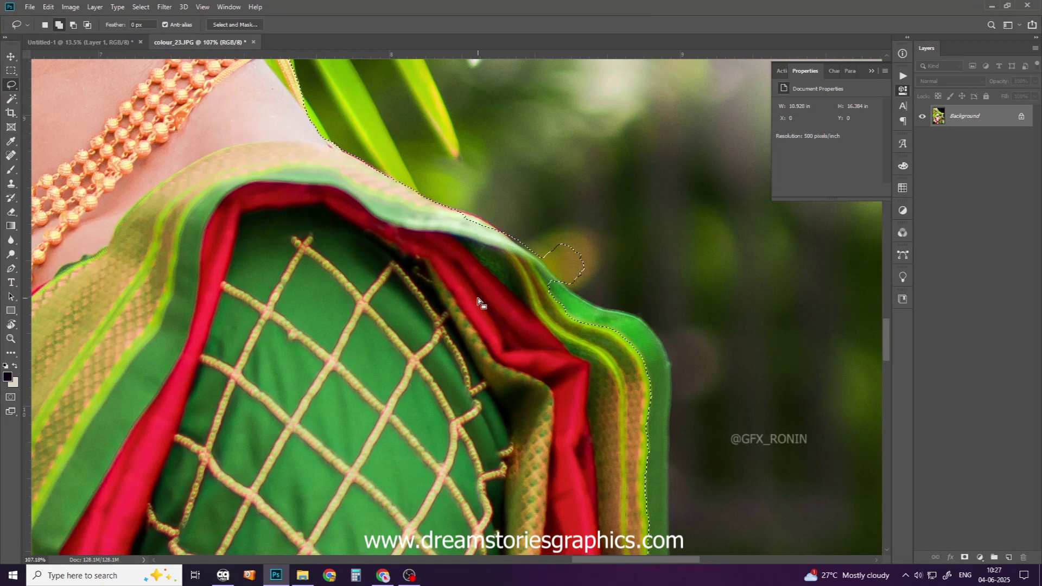
mouse_move(523, 243)
left_mouse_down()
mouse_move(595, 203)
mouse_move(557, 285)
left_mouse_up()
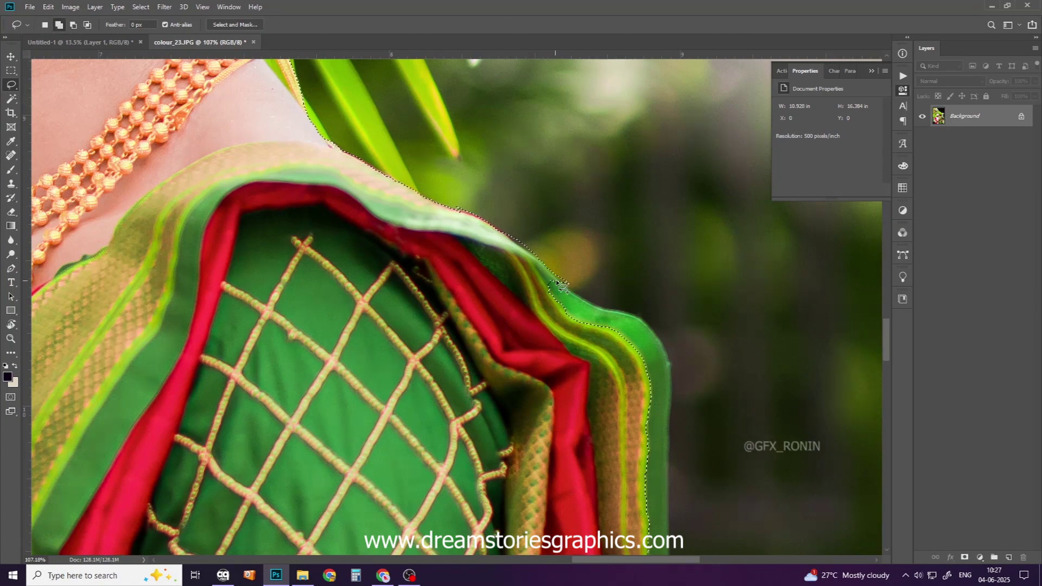
left_click_drag(673, 502, 672, 504)
scroll(523, 240, "down", 5)
scroll(441, 133, "up", 2)
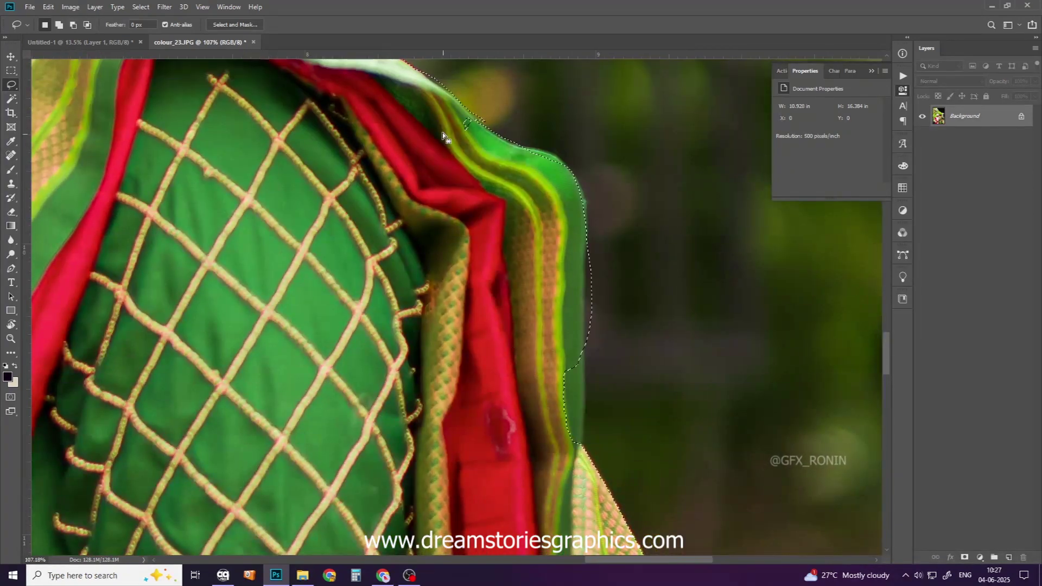
left_click_drag(478, 123, 478, 124)
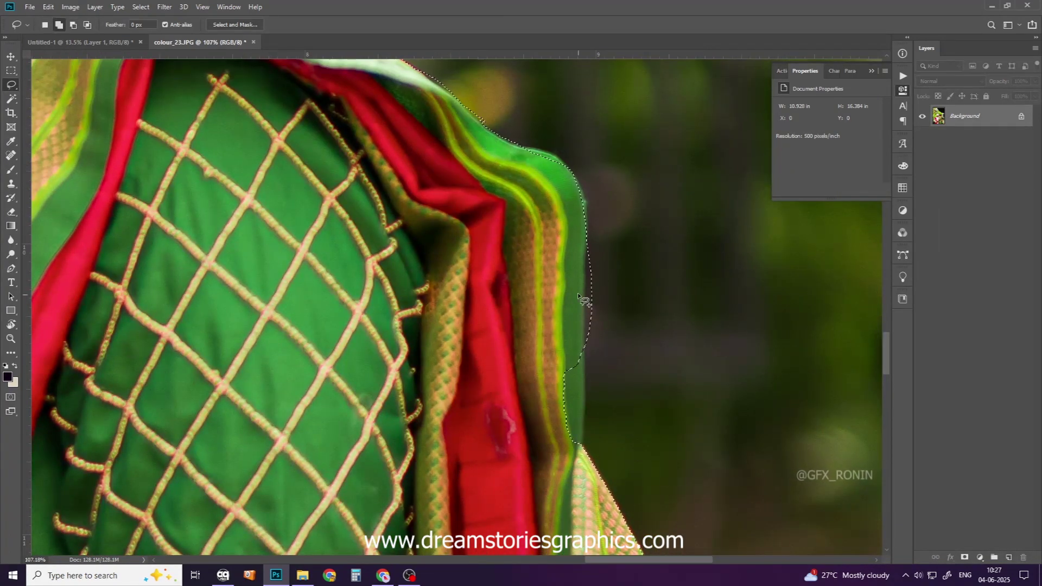
left_click_drag(590, 355, 564, 385)
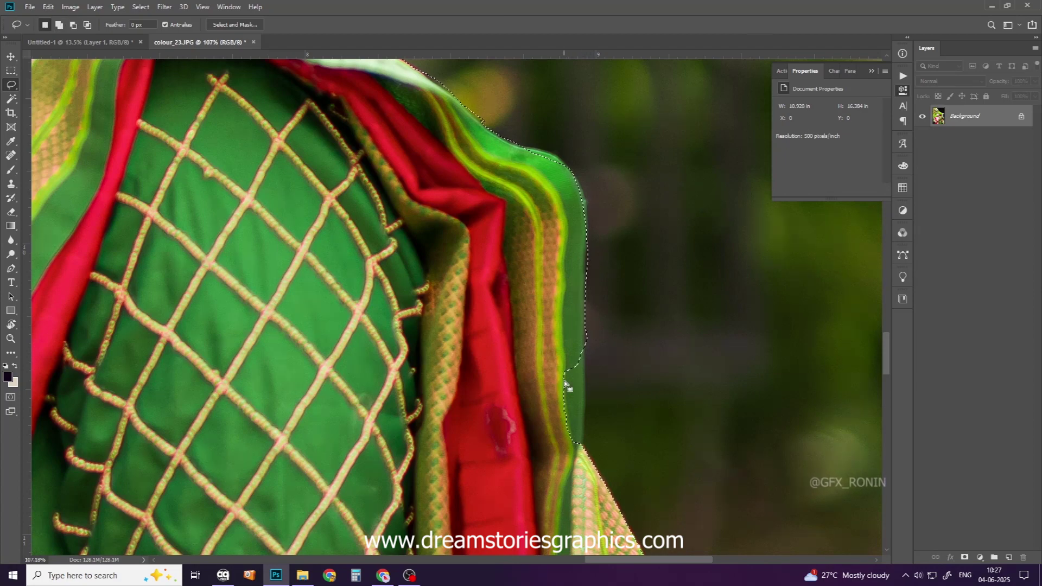
- Remove the selection spur running along the palm leaf
scroll(530, 319, "down", 5)
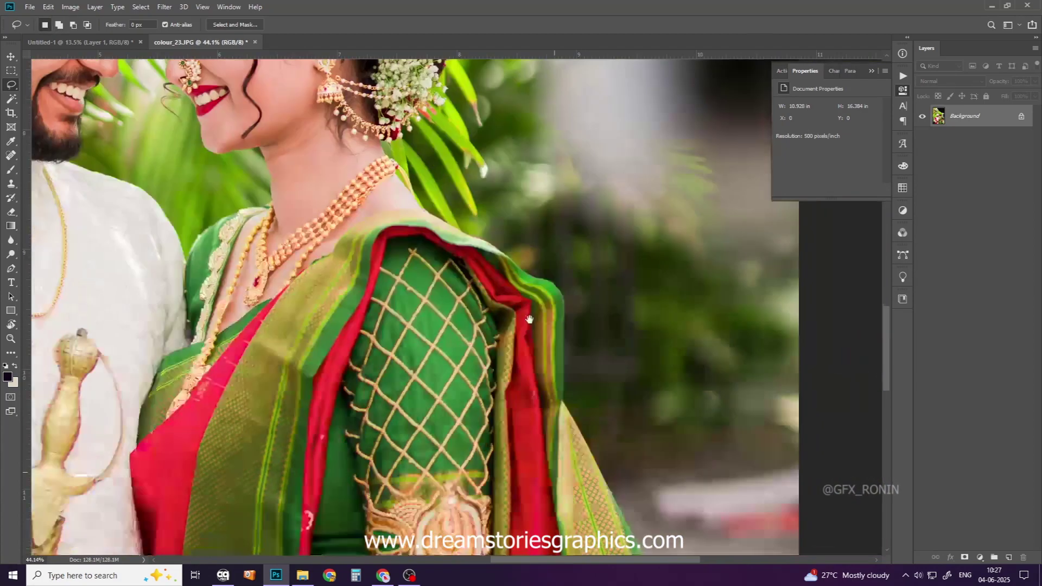
scroll(529, 319, "down", 5)
scroll(508, 217, "down", 5)
scroll(561, 175, "down", 5)
scroll(570, 242, "down", 5)
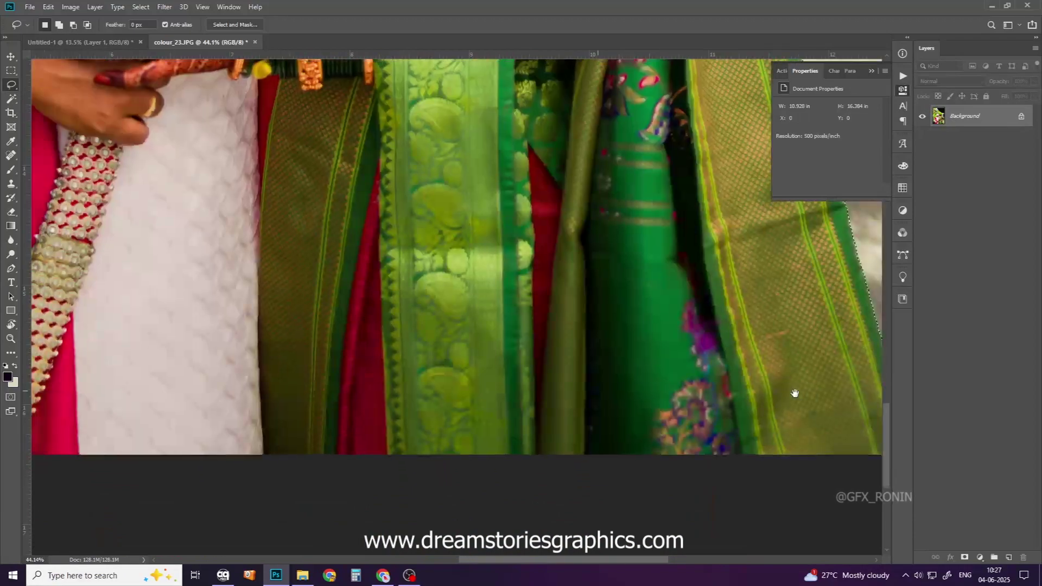
scroll(795, 393, "up", 10)
scroll(605, 379, "left", 10)
scroll(326, 353, "up", 5)
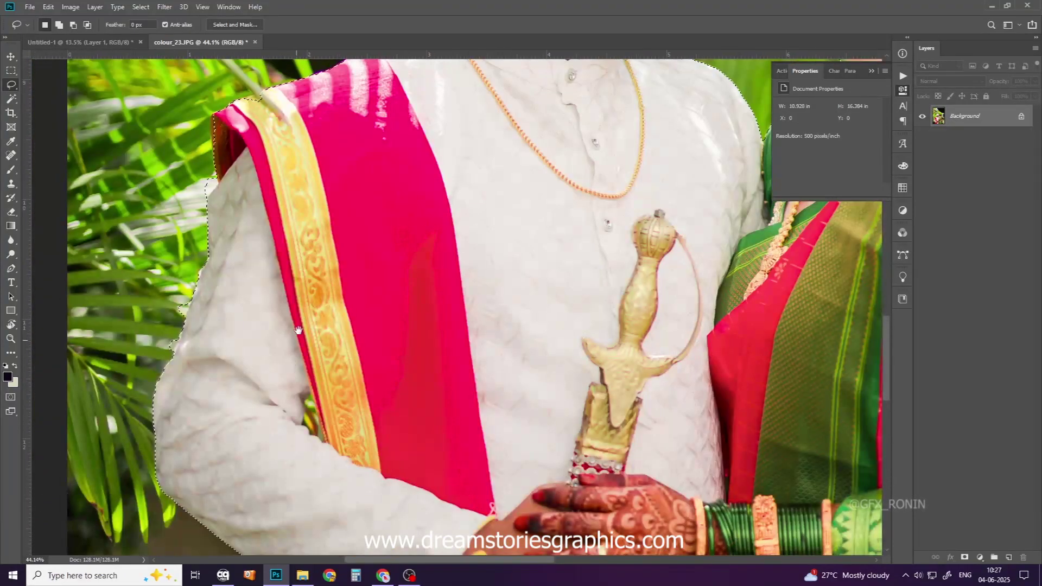
scroll(299, 331, "down", 3)
scroll(458, 298, "up", 10)
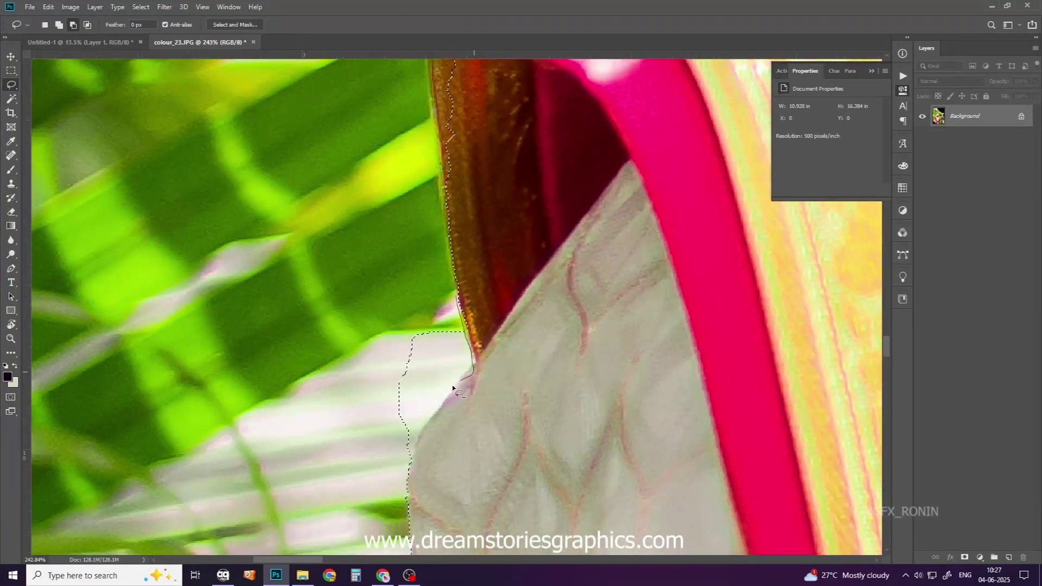
scroll(410, 480, "down", 3)
scroll(431, 433, "up", 5)
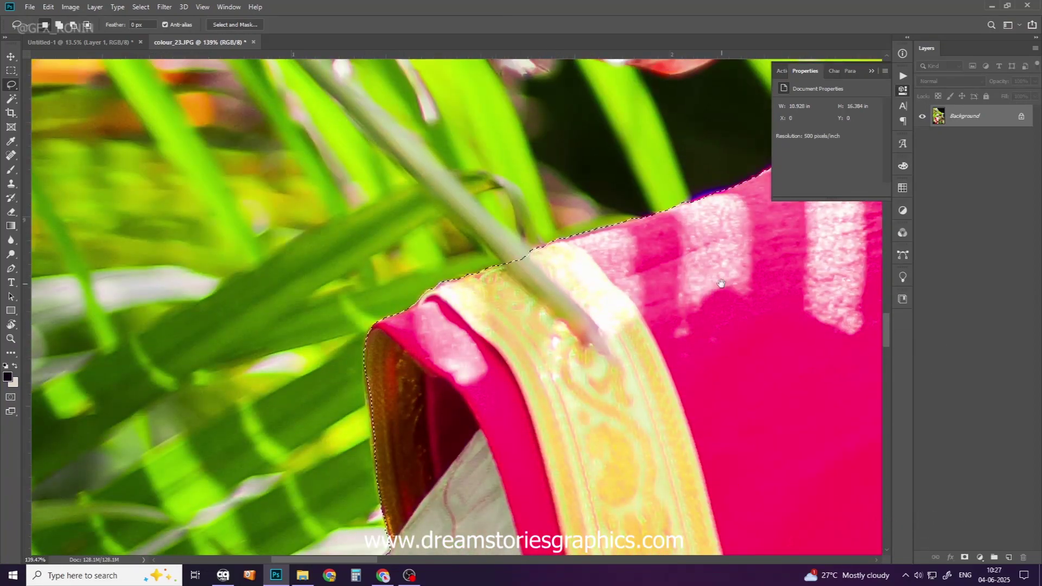
scroll(683, 304, "down", 2)
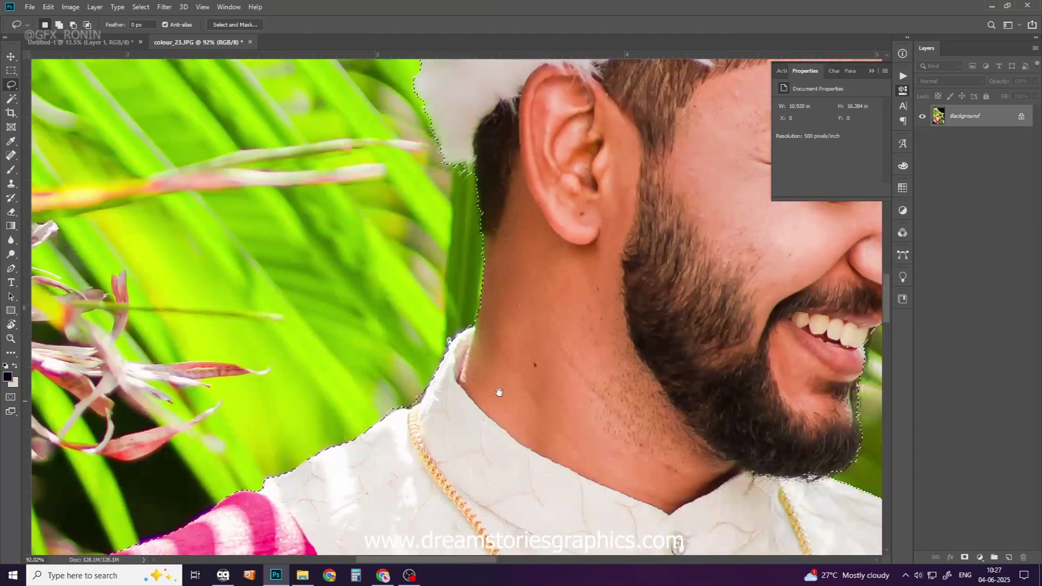
left_click_drag(683, 304, 625, 543)
scroll(236, 219, "down", 2)
mouse_move(333, 108)
left_mouse_down()
mouse_move(350, 157)
mouse_move(291, 260)
left_mouse_up()
left_click(235, 25)
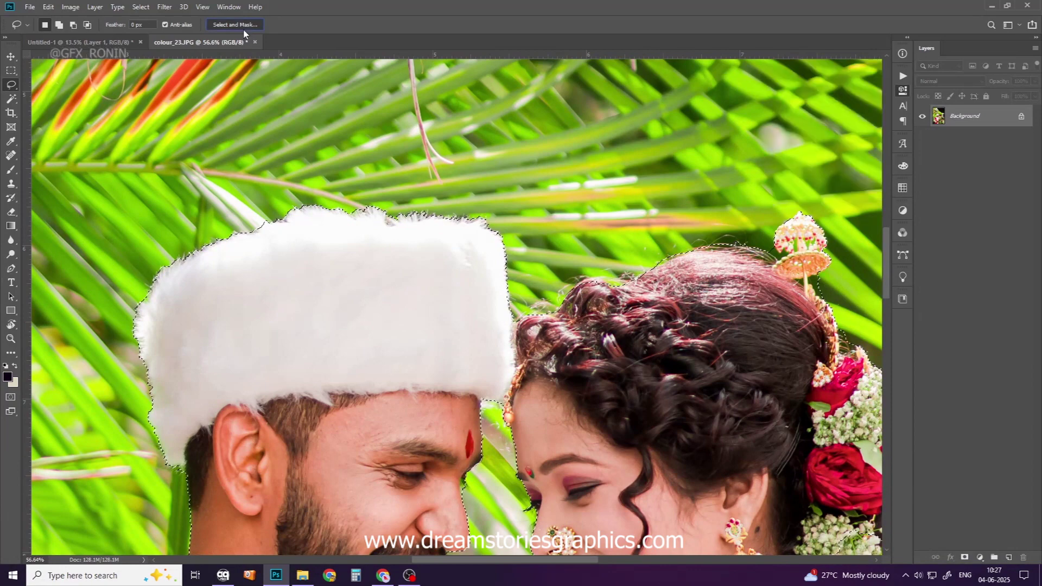
- Brush the Refine Edge tool along the groom's fur hat edge
scroll(245, 515, "up", 3)
scroll(335, 505, "up", 4)
scroll(335, 505, "down", 1)
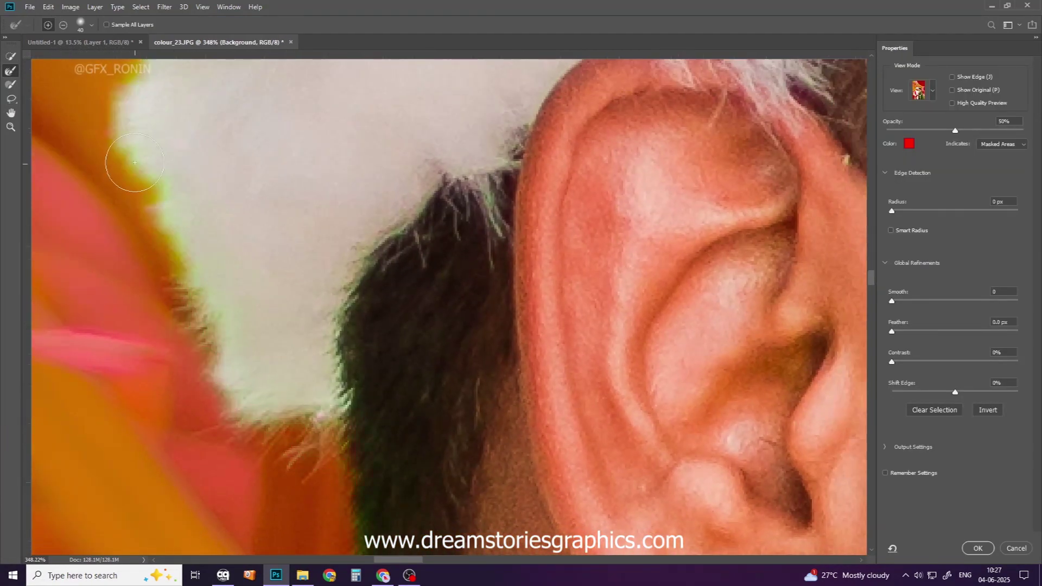
left_click_drag(226, 341, 271, 534)
left_click_drag(226, 325, 226, 133)
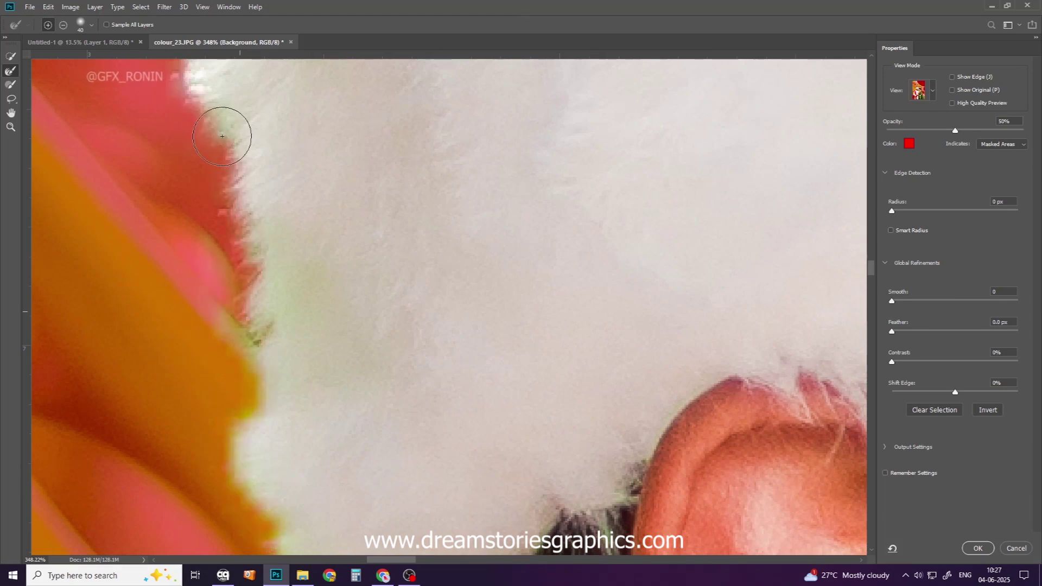
mouse_move(263, 422)
left_mouse_down()
mouse_move(260, 81)
mouse_move(227, 361)
mouse_move(247, 317)
left_mouse_up()
- Subtract the green fringe from the fur hat edge with the refine brush
key("super")
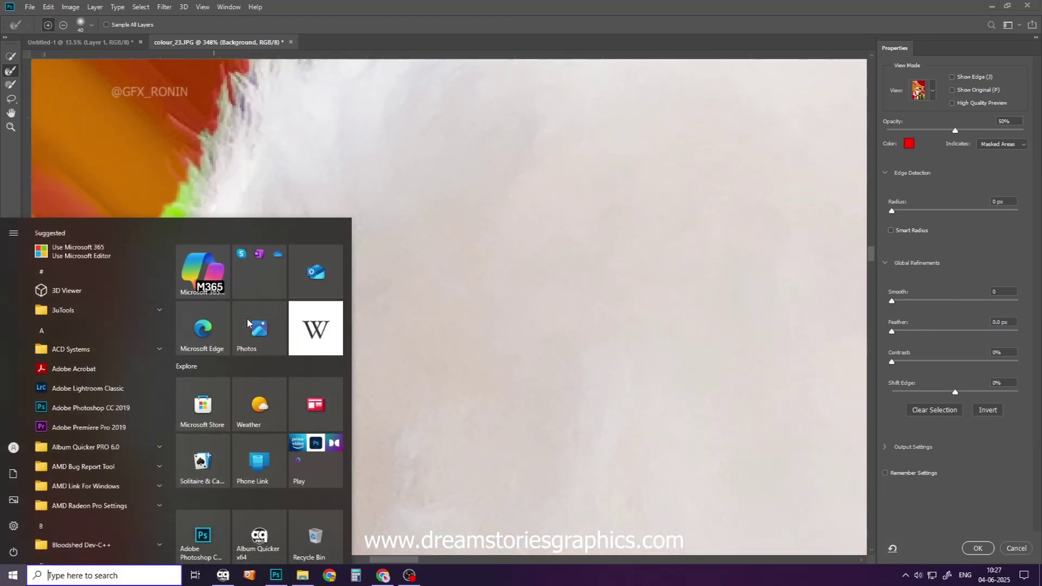
key("Escape")
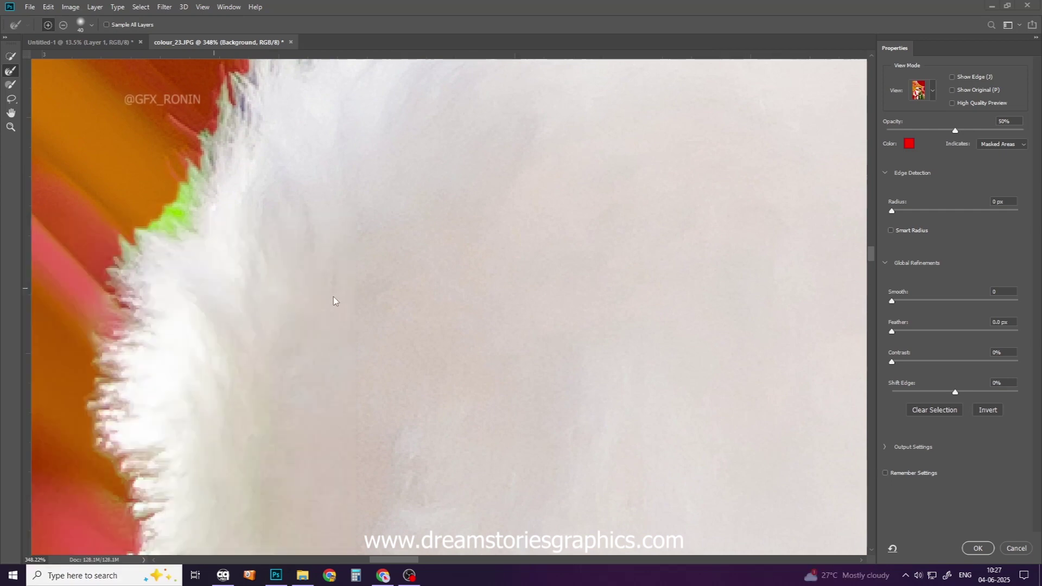
key("alt")
scroll(342, 286, "down", 1)
scroll(326, 260, "down", 1)
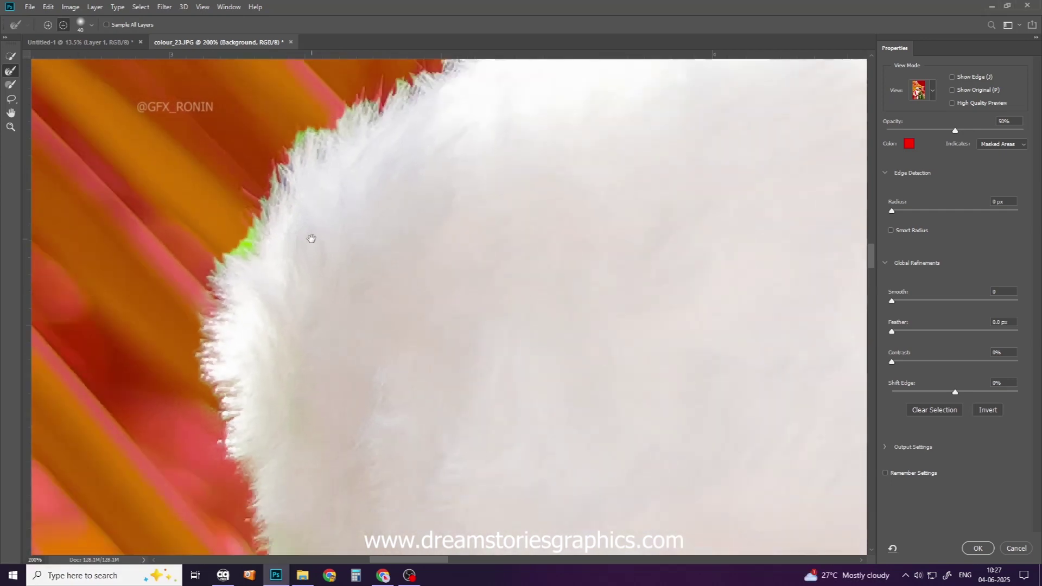
scroll(310, 235, "down", 1)
left_click_drag(231, 311, 433, 139)
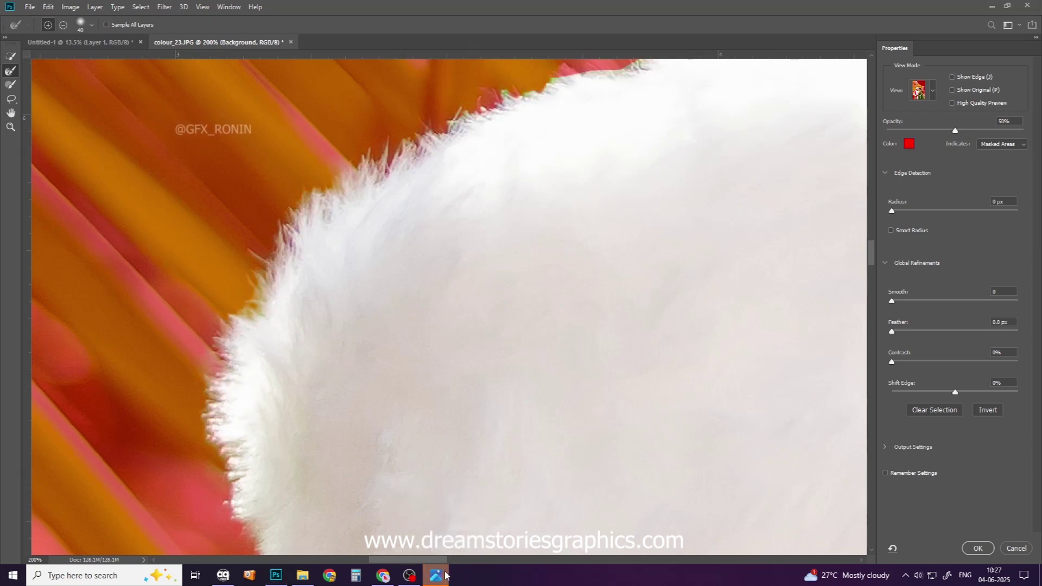
- Close the stray Photos window from the taskbar
right_click(445, 576)
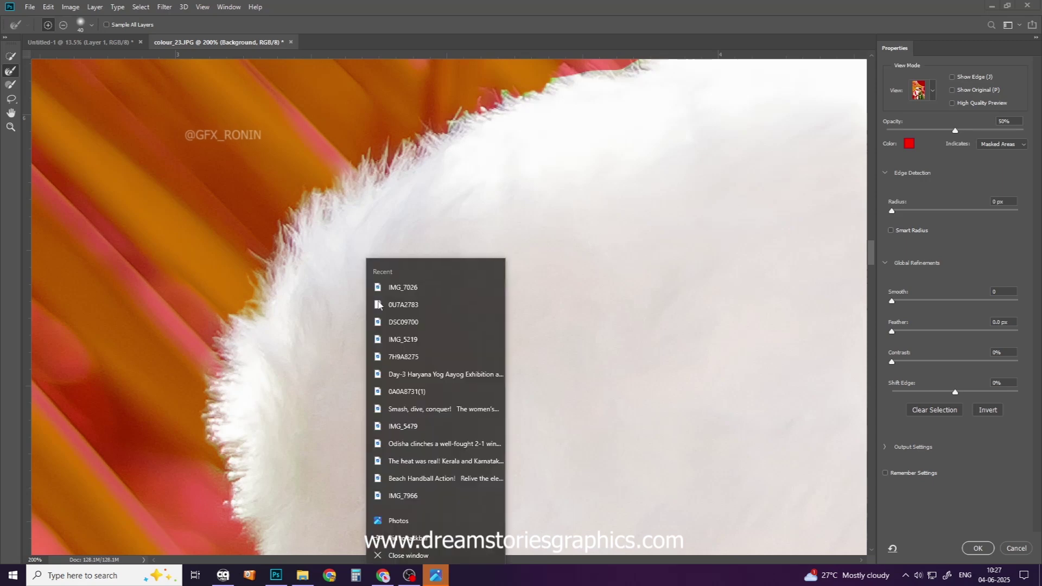
left_click(365, 209)
right_click(437, 577)
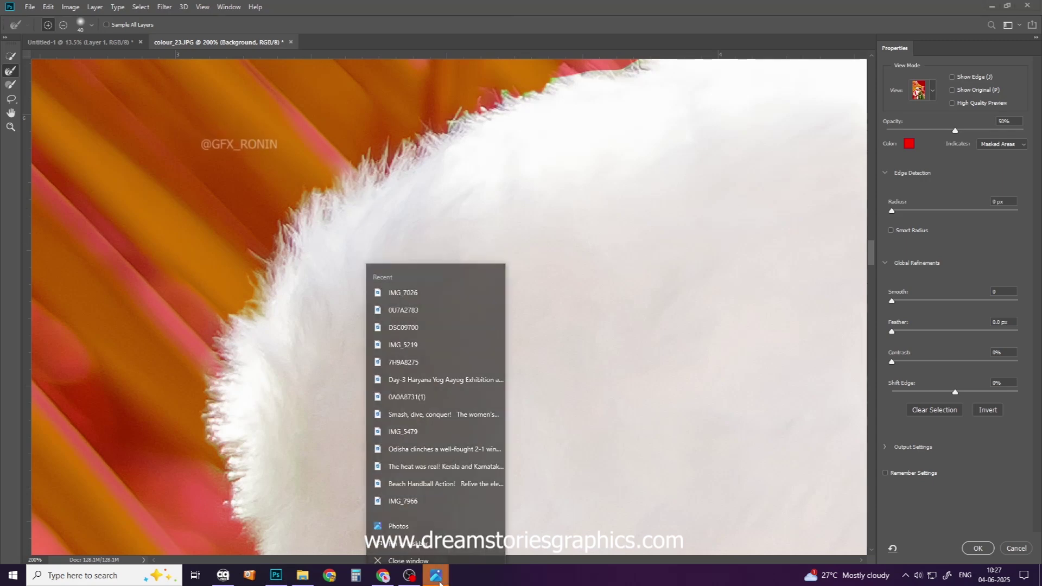
left_click(421, 550)
- Refine the remaining fur edge, the bride's curly hair and her neckline
left_click_drag(331, 225, 263, 421)
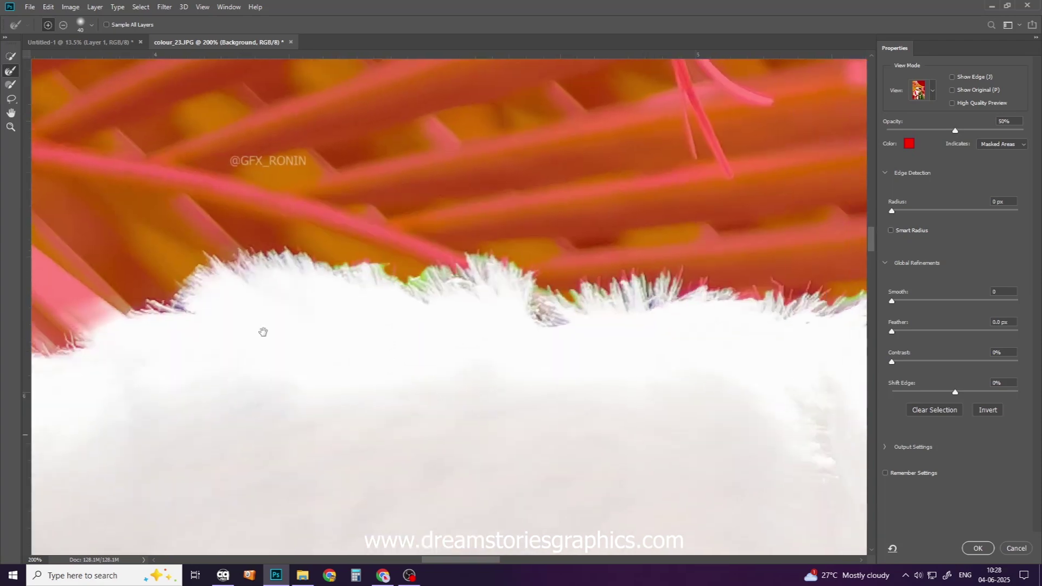
left_click_drag(288, 248, 609, 301)
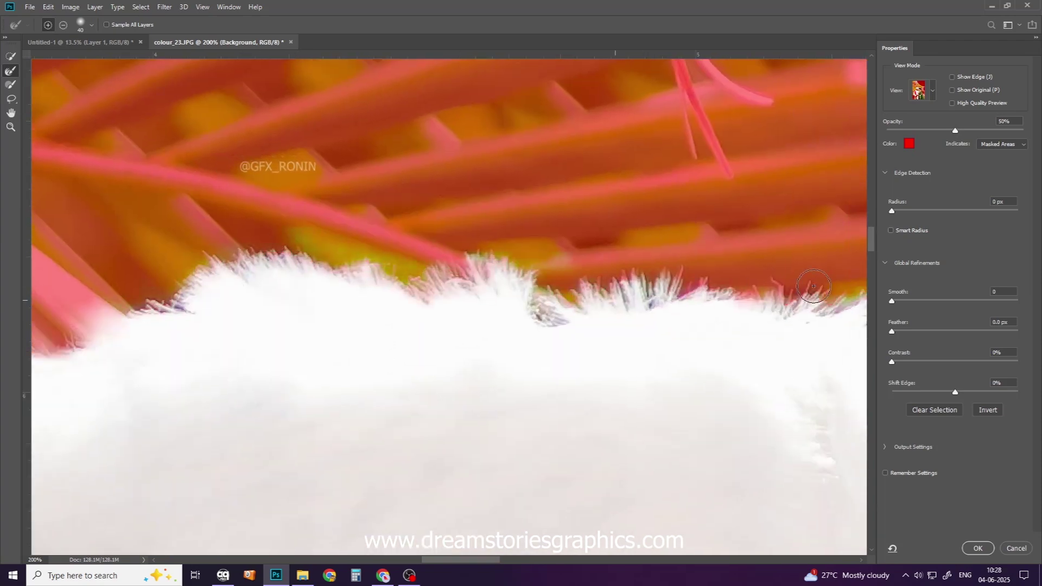
left_click(700, 421, "alt")
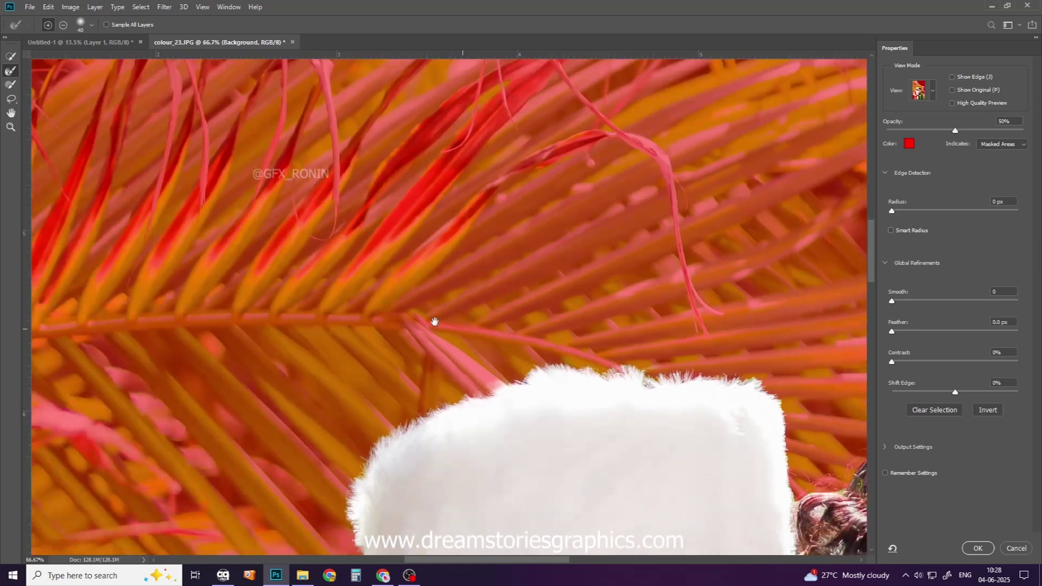
left_click_drag(438, 321, 147, 229)
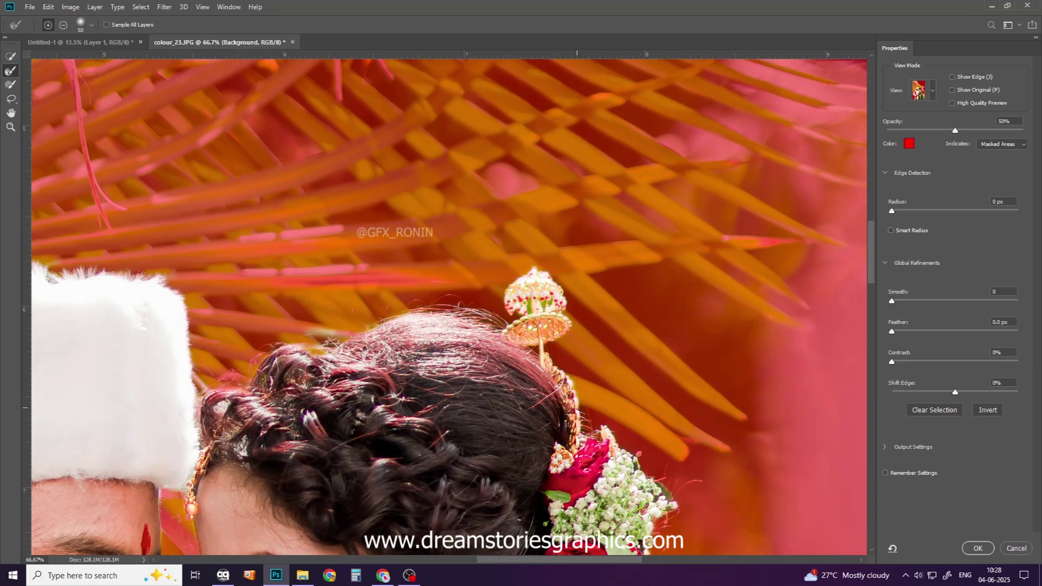
mouse_move(614, 472)
left_mouse_down()
mouse_move(500, 340)
mouse_move(503, 238)
left_mouse_up()
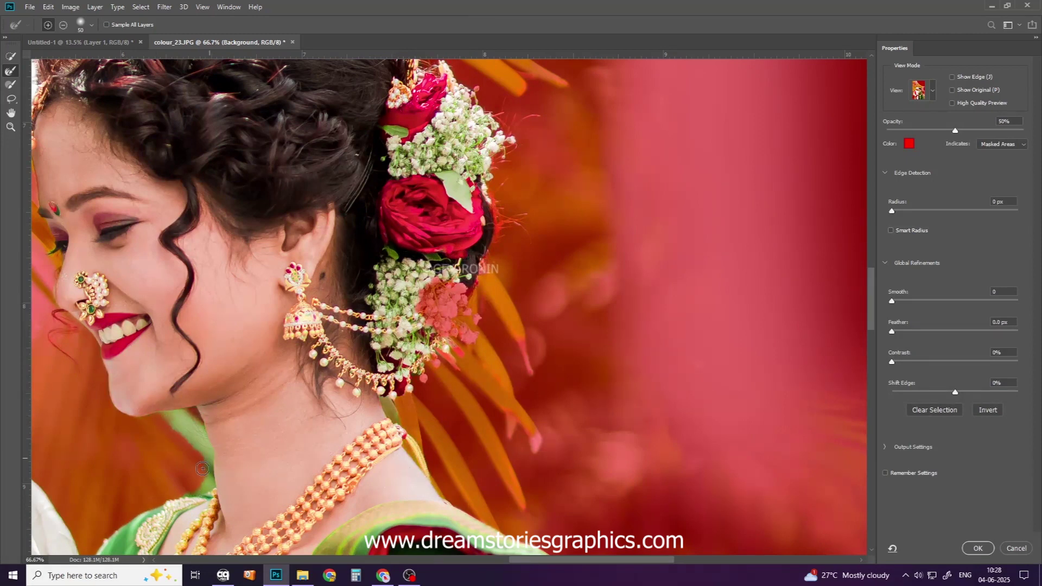
left_click_drag(189, 414, 150, 415)
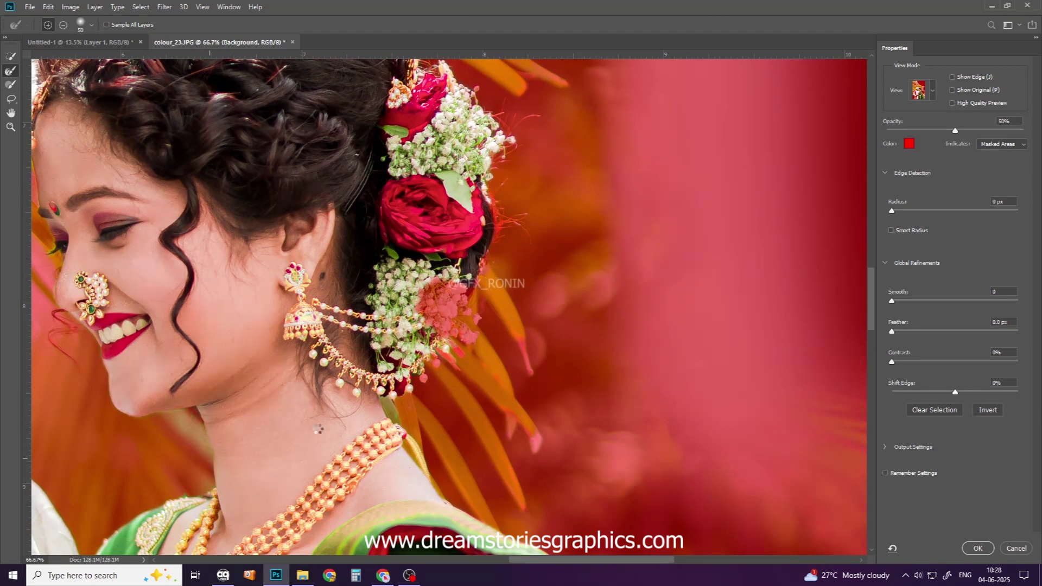
- Recover fine hair along the groom's beard edge, then fit the image in the window
scroll(47, 242, "up", 2)
left_click_drag(48, 243, 425, 340)
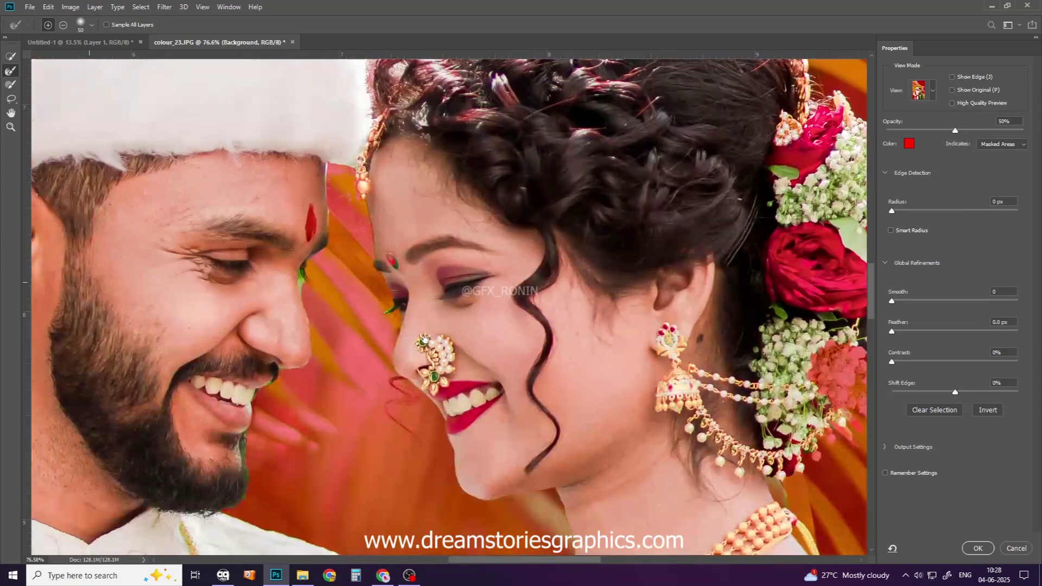
scroll(288, 263, "up", 5)
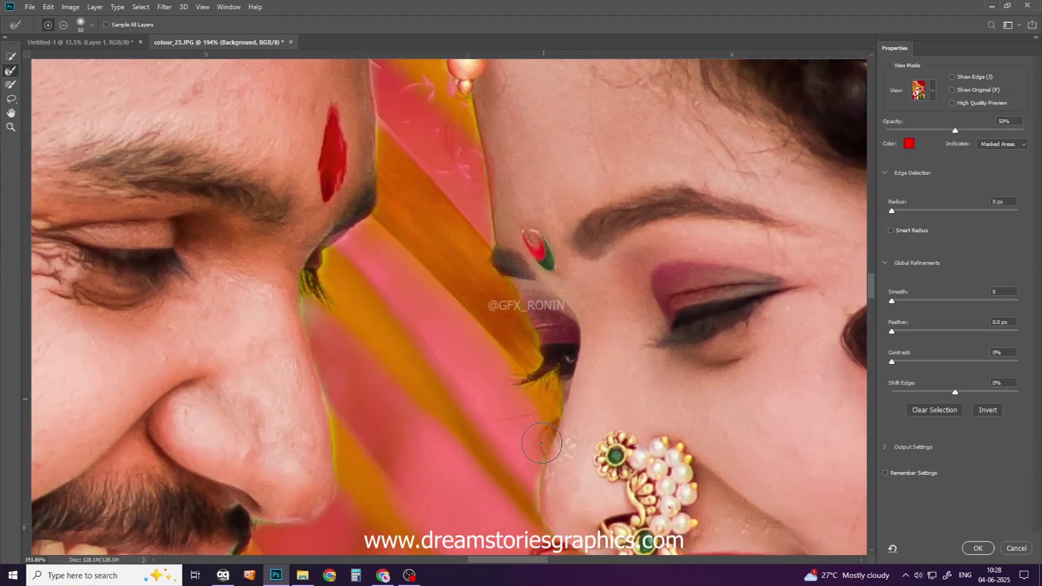
scroll(348, 510, "down", 3)
scroll(393, 365, "up", 1)
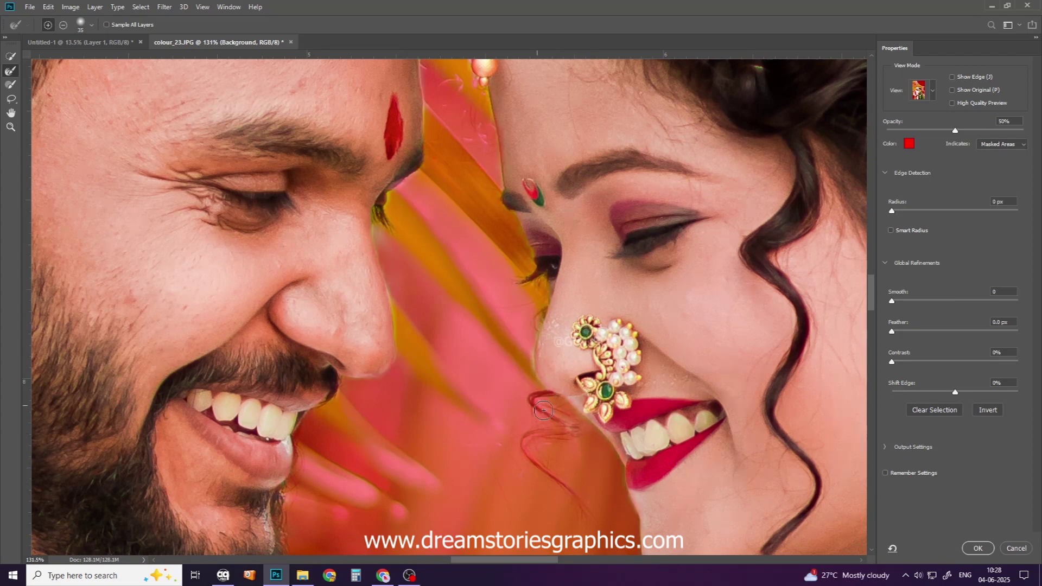
left_click_drag(366, 469, 391, 275)
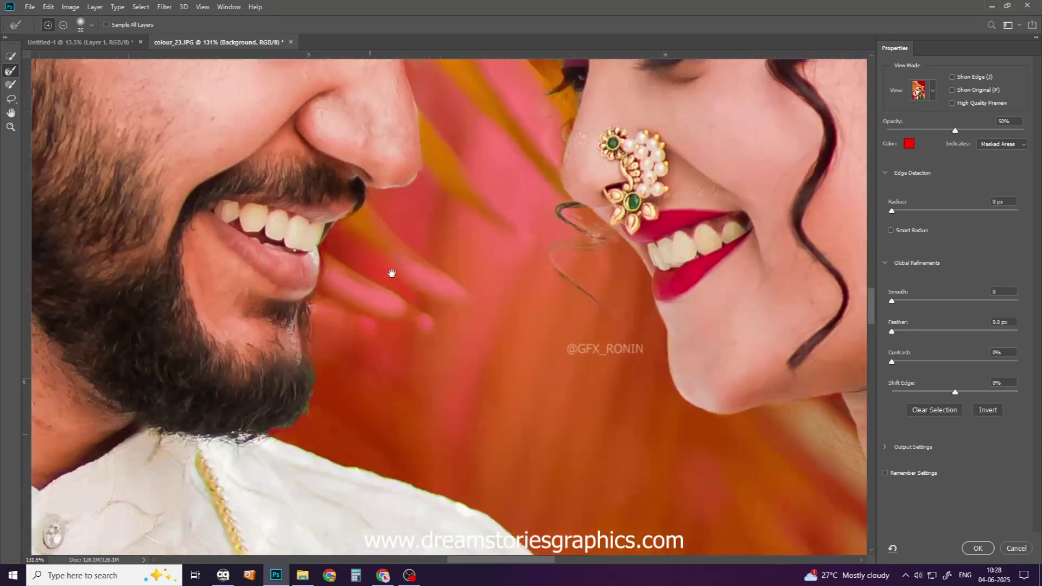
left_click_drag(311, 394, 261, 432)
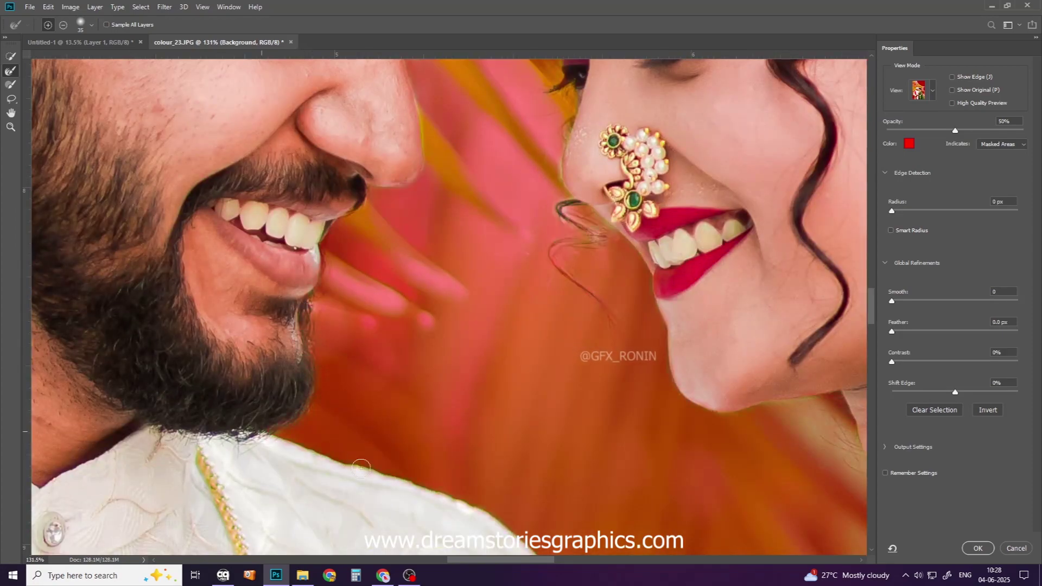
left_click_drag(361, 468, 427, 267)
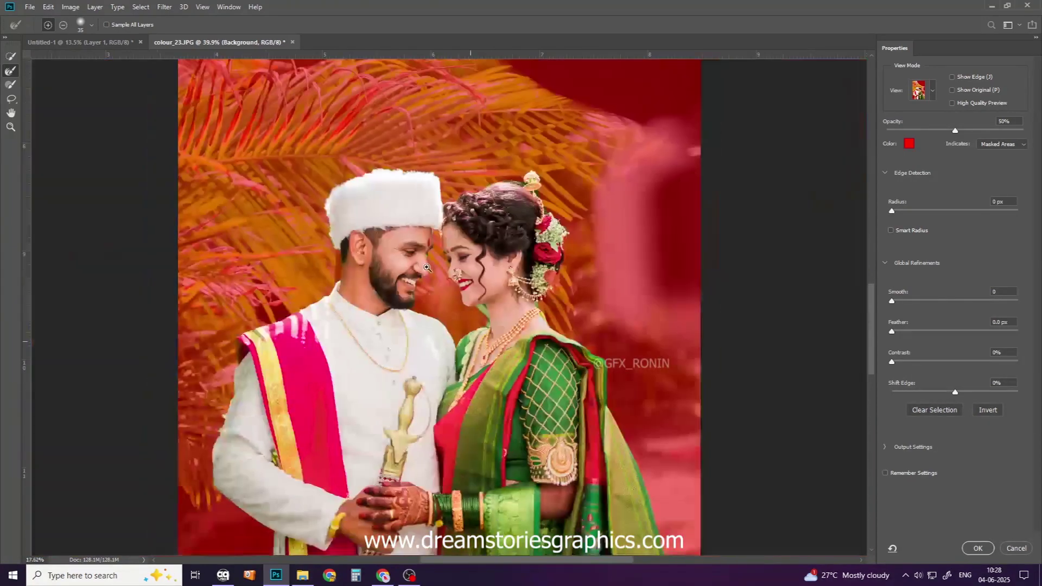
left_click_drag(427, 268, 314, 252)
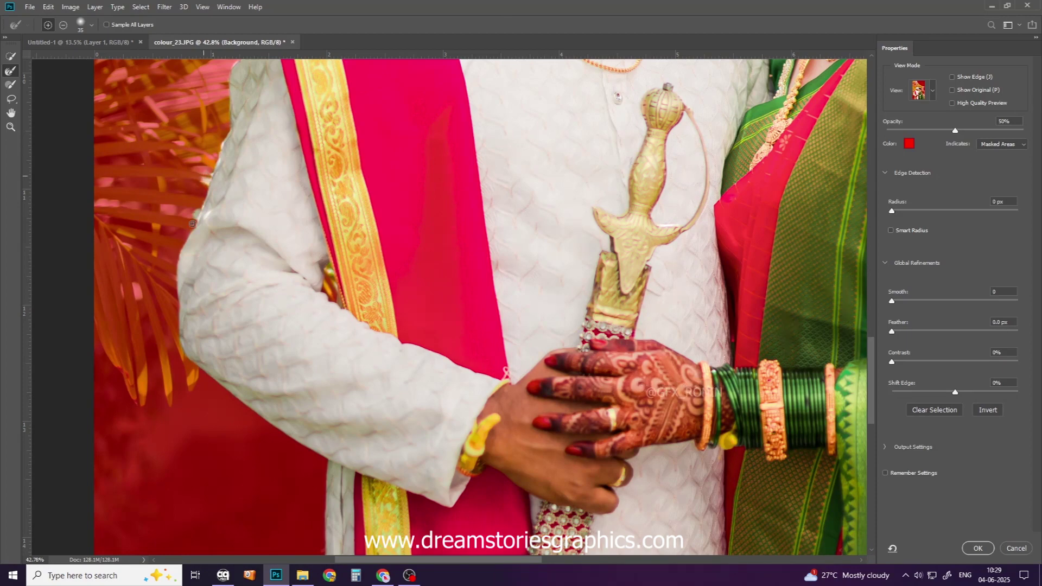
right_click(503, 254)
left_click(507, 261)
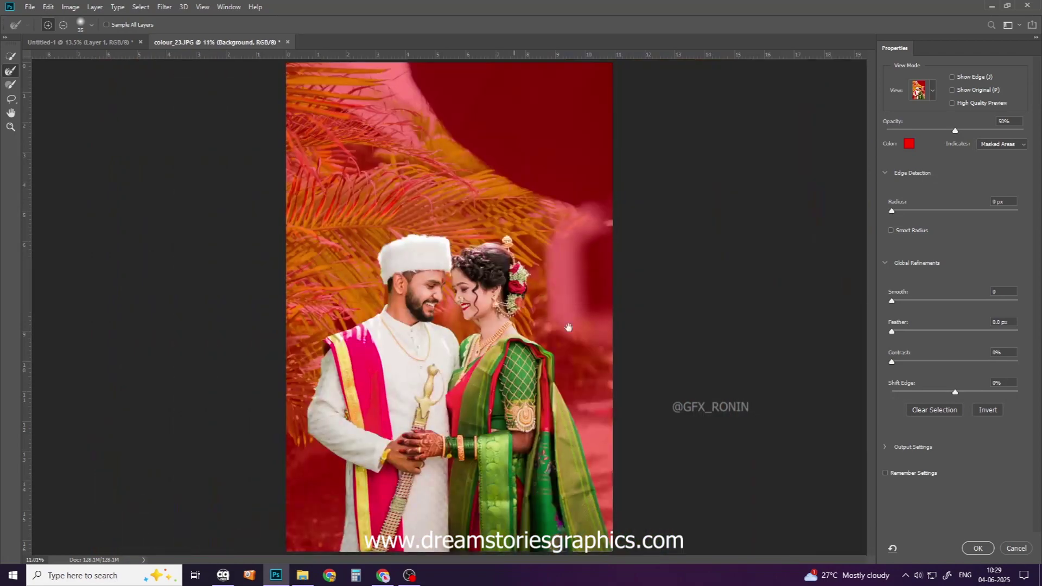
- Apply the refined selection, copy the couple to a new layer, hide Background, and copy it
left_click(977, 549)
right_click(477, 184)
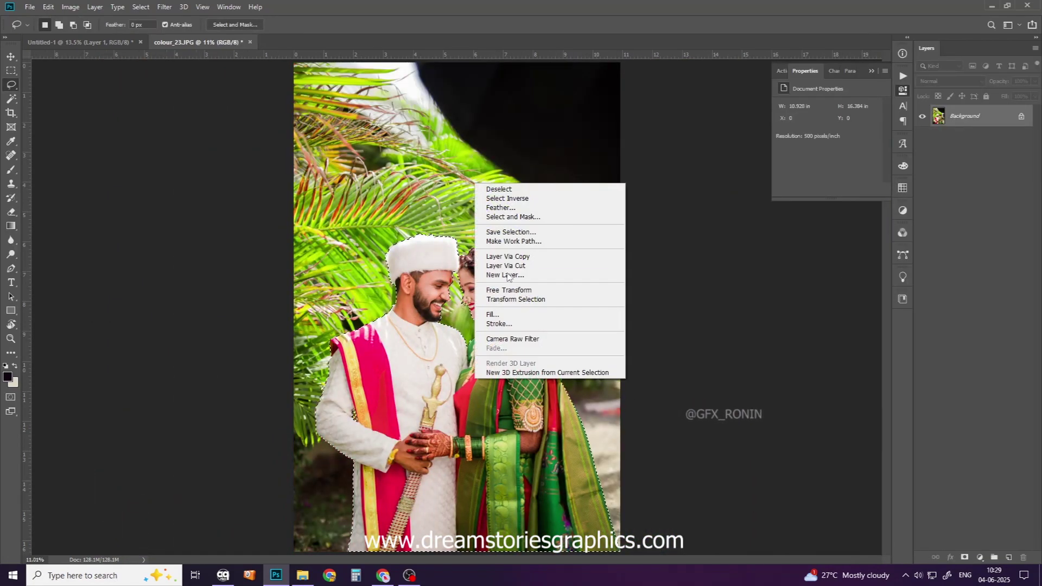
left_click(501, 207)
key("Return")
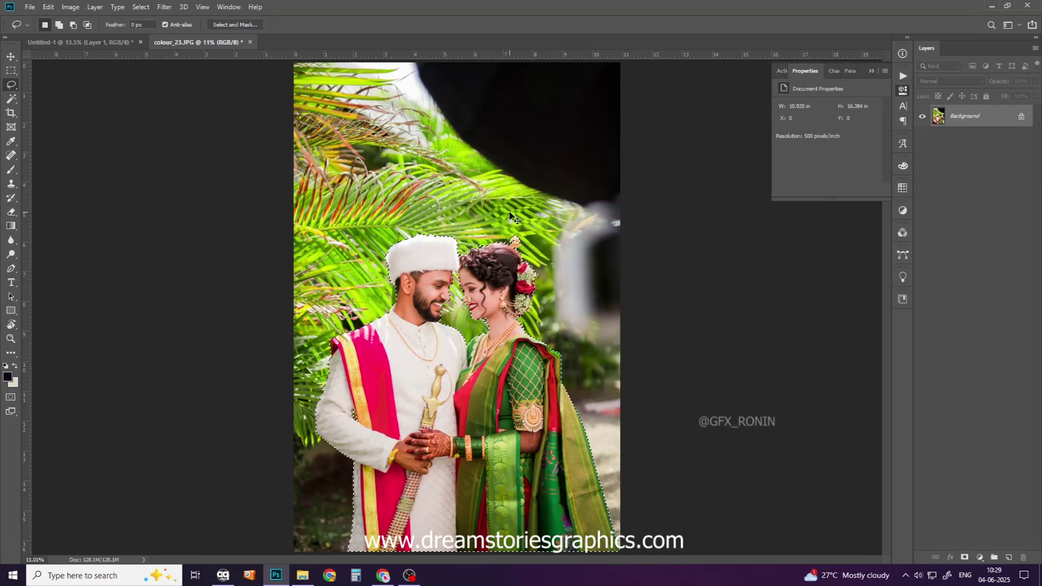
key("ctrl+j")
left_click(922, 140)
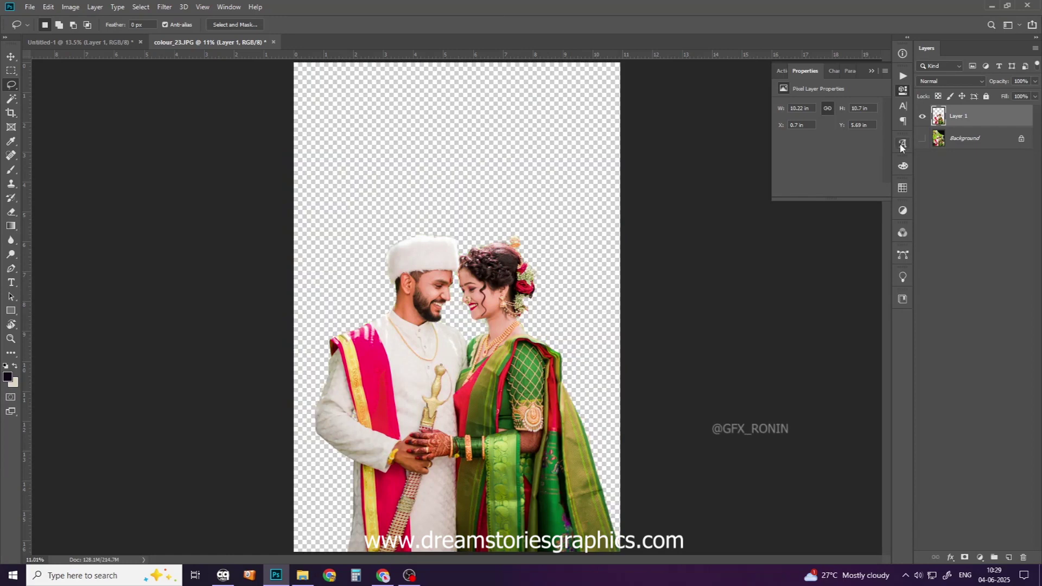
key("ctrl+x")
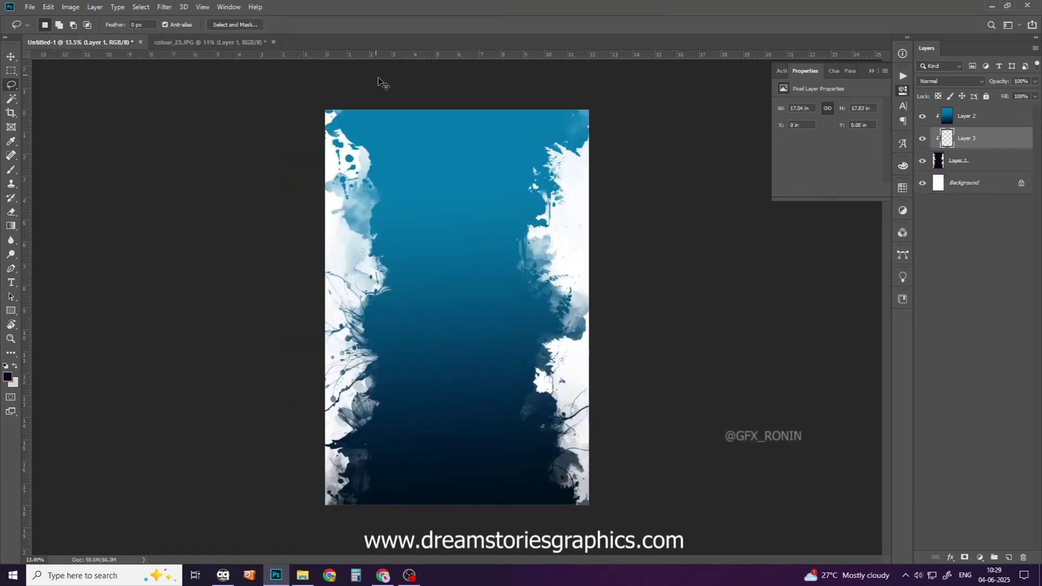
- Move the couple layer above the blue gradient and scale it to about 41.6%, centred
key("Return")
left_click_drag(955, 138, 941, 124)
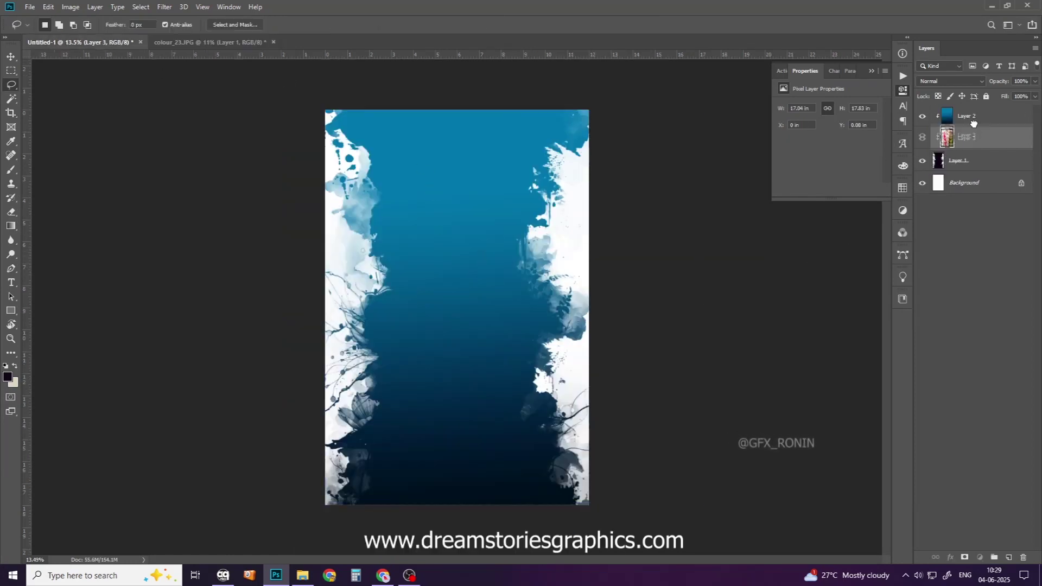
key("ctrl+t")
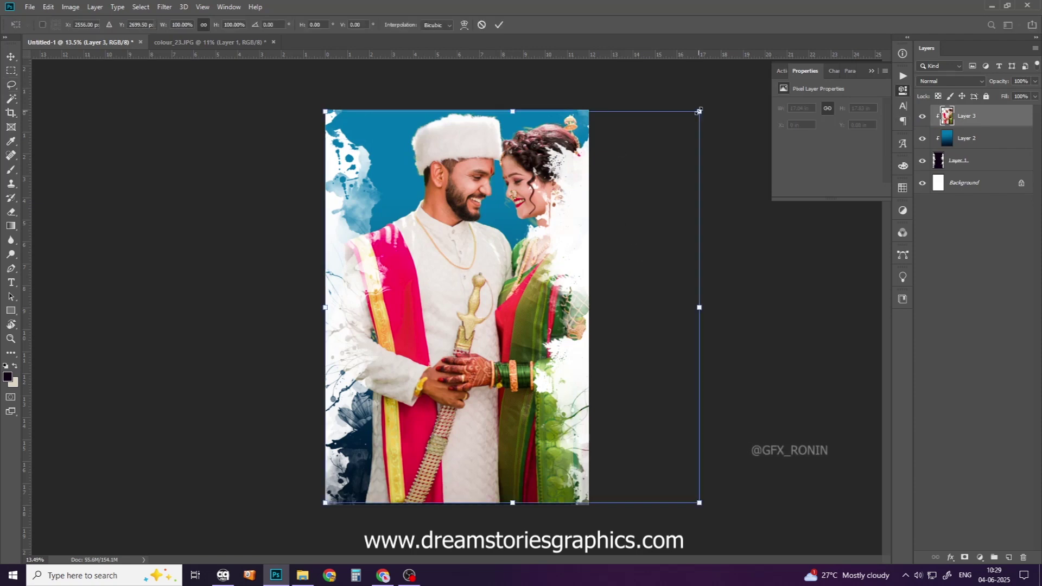
left_click_drag(699, 110, 489, 325)
left_click_drag(393, 427, 446, 357)
key("Return")
key("v")
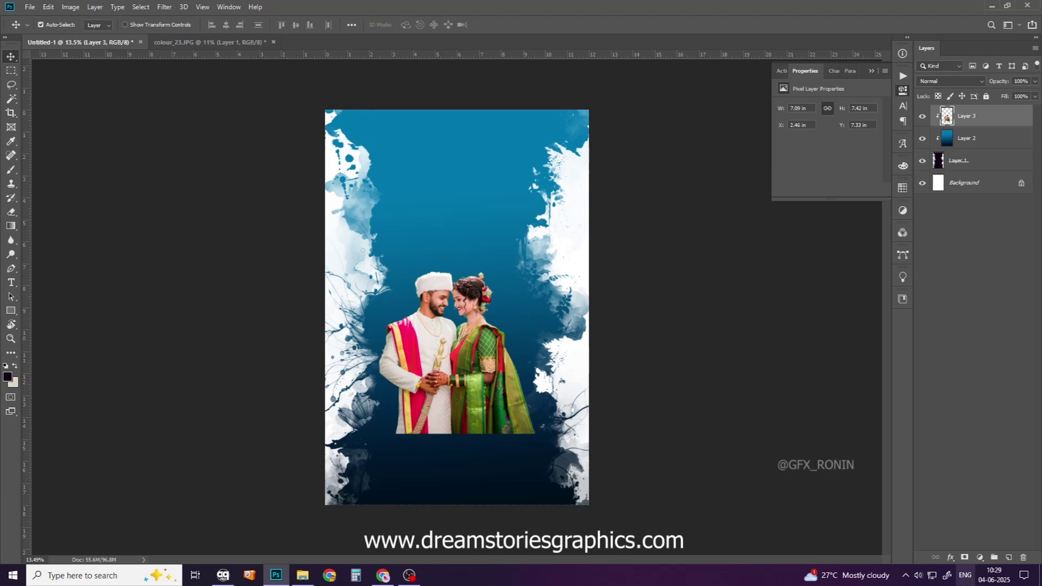
- Mask the couple layer and fade its bottom edge into the blue with a soft round brush
left_click(965, 560)
key("b")
right_click(403, 343)
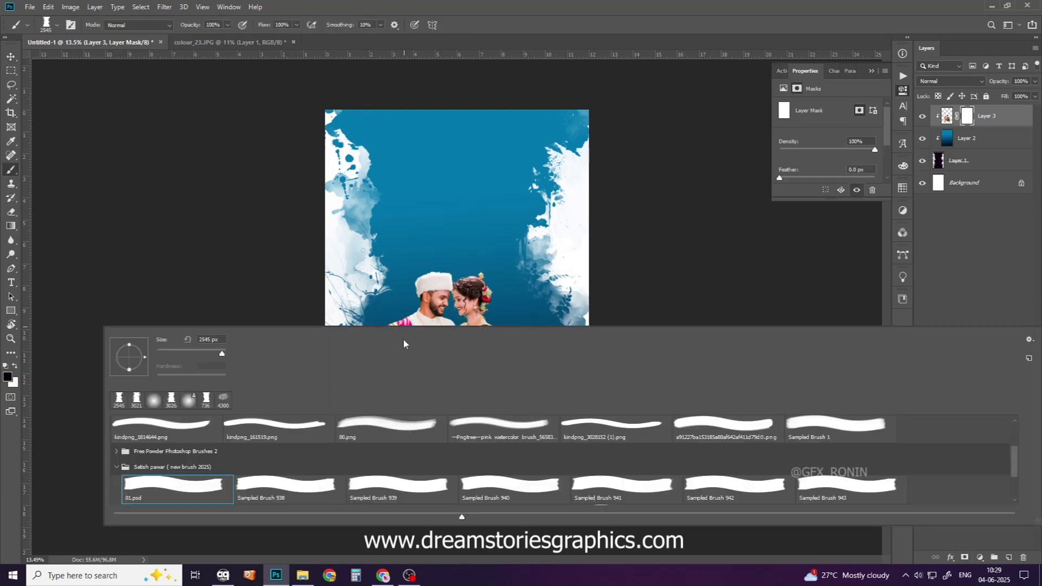
double_click(154, 400)
scroll(454, 477, "up", 3)
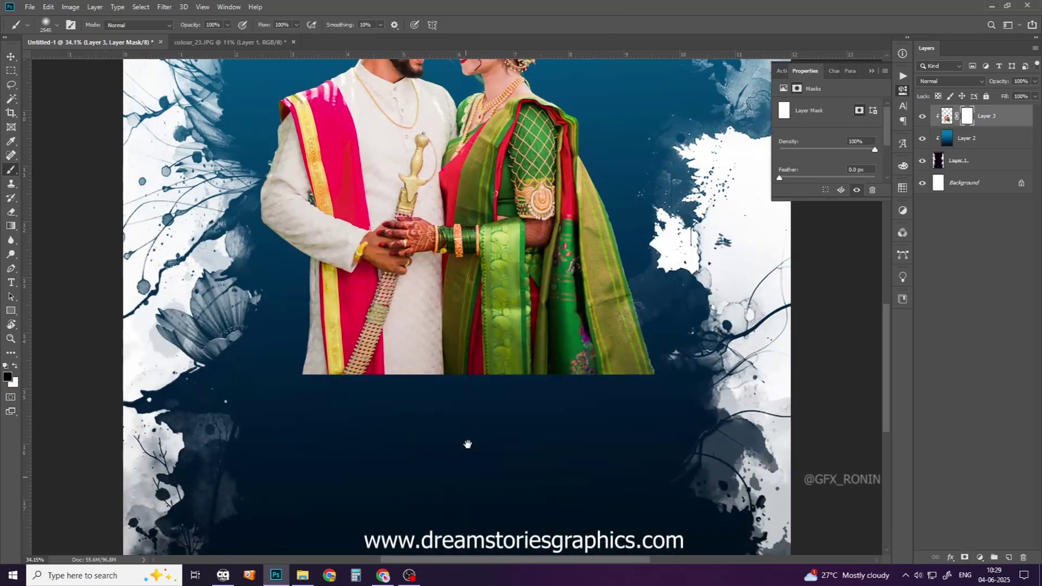
key("bracketleft")
key("bracketleft")
key("bracketleft")
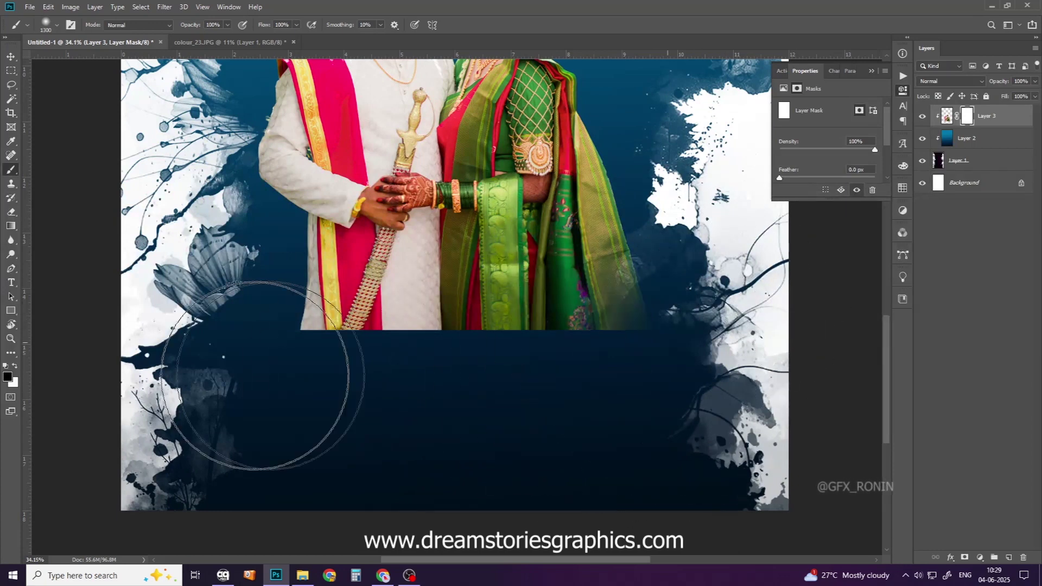
left_click_drag(255, 349, 673, 306)
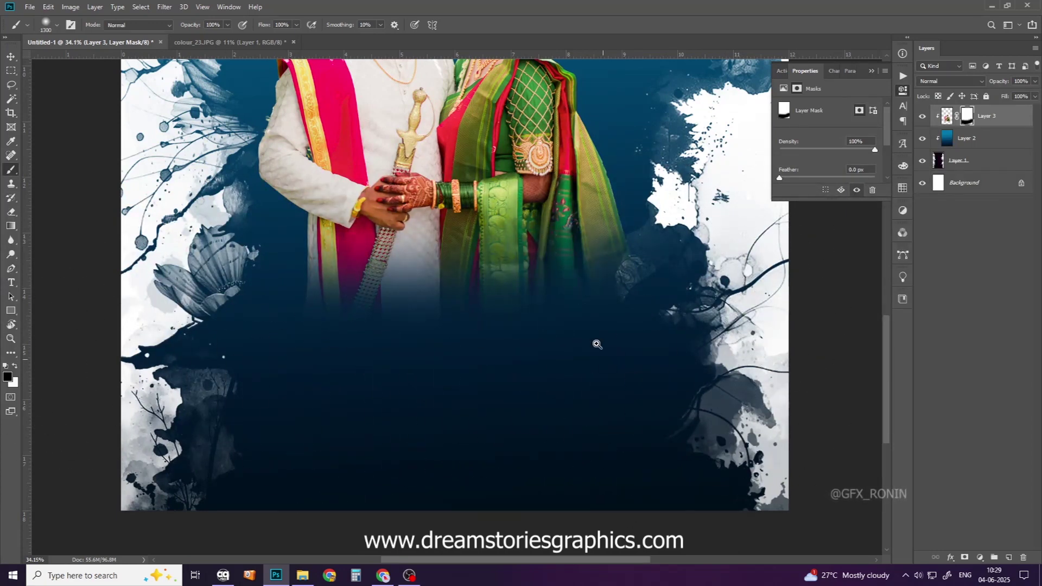
scroll(595, 344, "down", 2)
- Shrink the couple photo, lower it and centre it in the poster
left_click_drag(516, 219, 516, 246)
key("ctrl+t")
left_click_drag(639, 226, 657, 227)
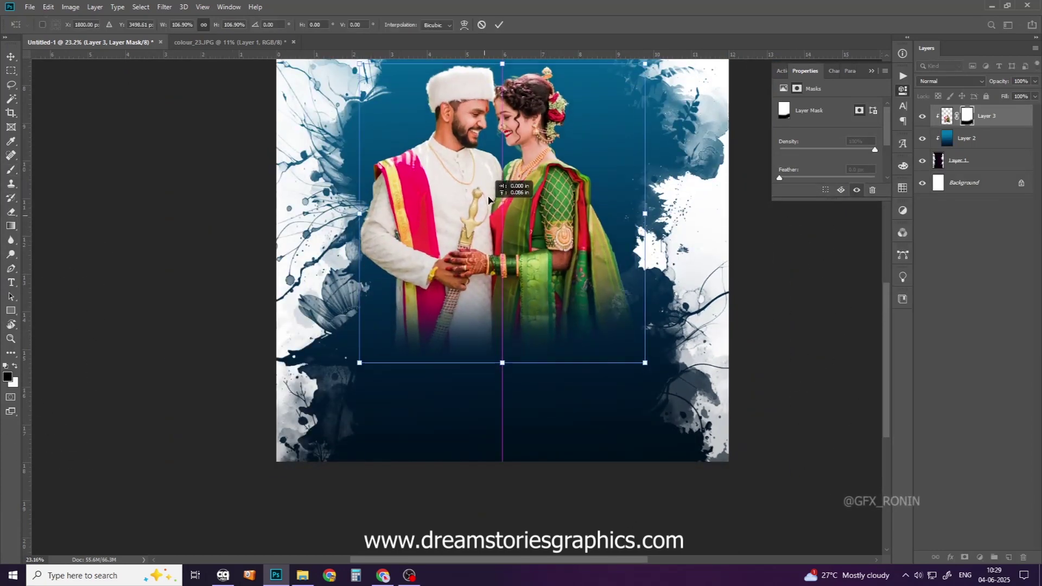
scroll(530, 207, "down", 2)
left_click_drag(564, 274, 555, 272)
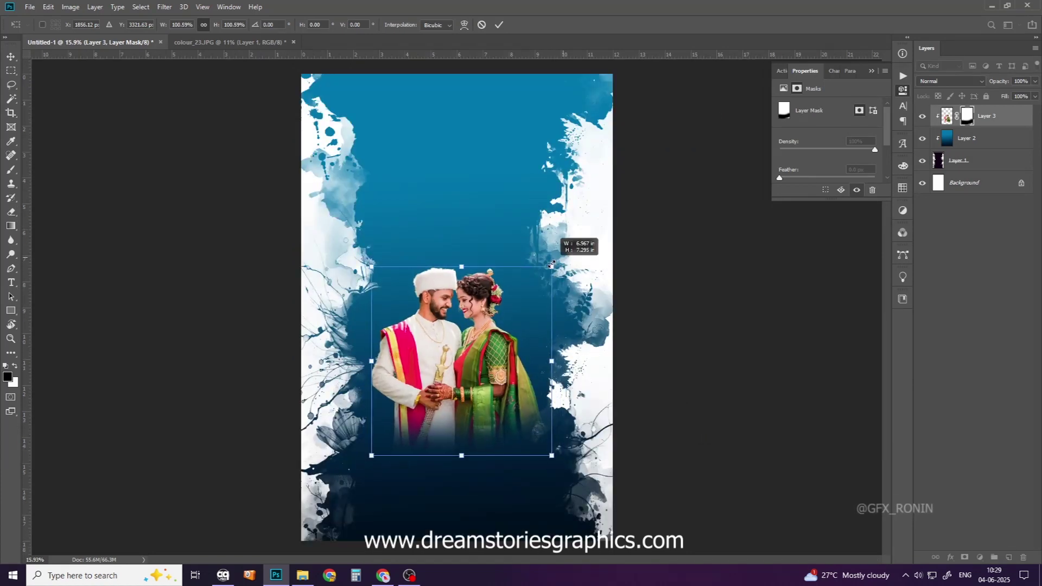
key("Return")
left_click_drag(474, 371, 485, 371)
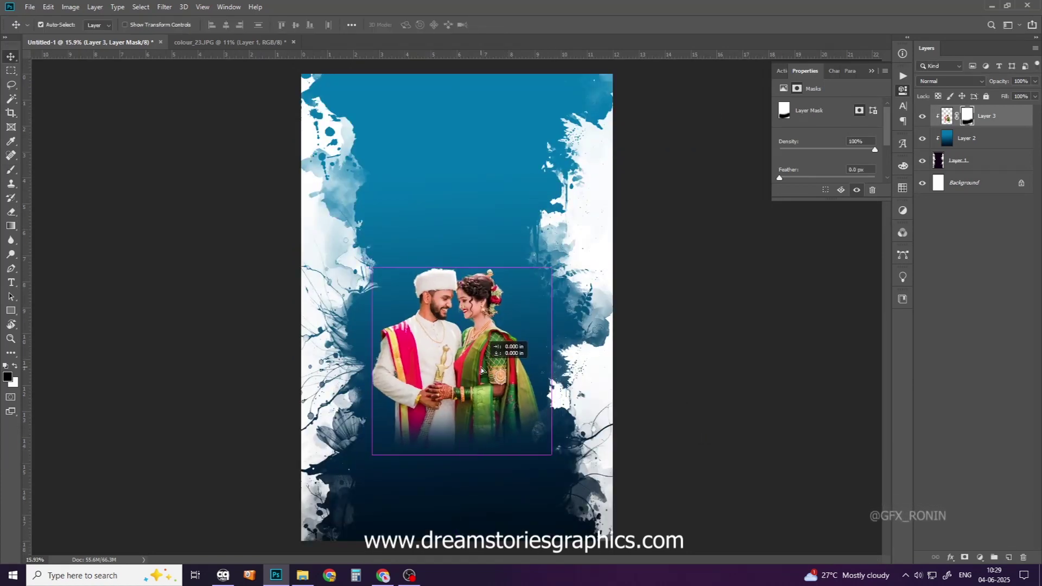
left_click(302, 575)
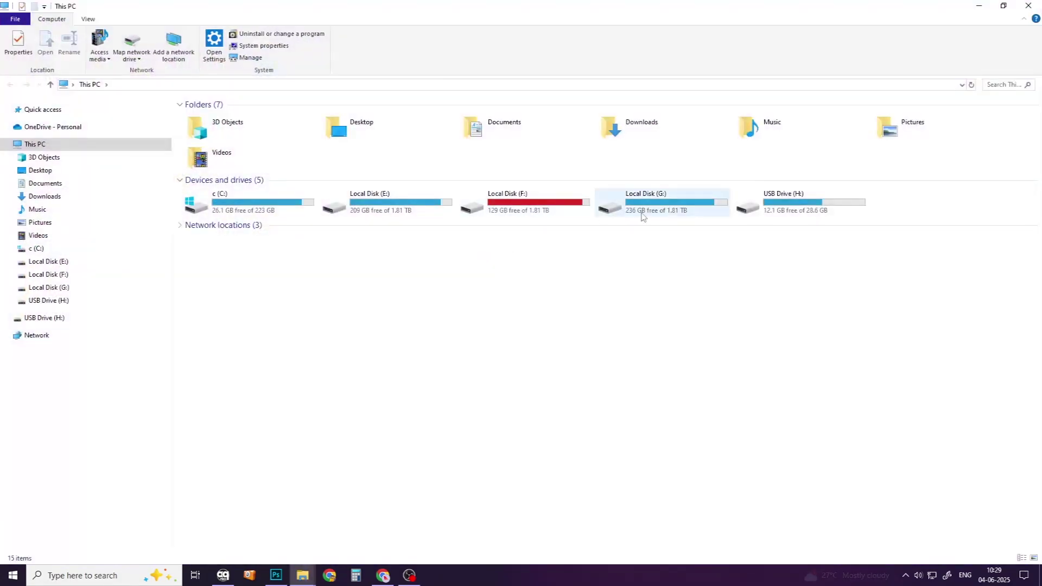
- Navigate from Local Disk (F:) through the wedding photography folders into the CUPAL folder
double_click(521, 202)
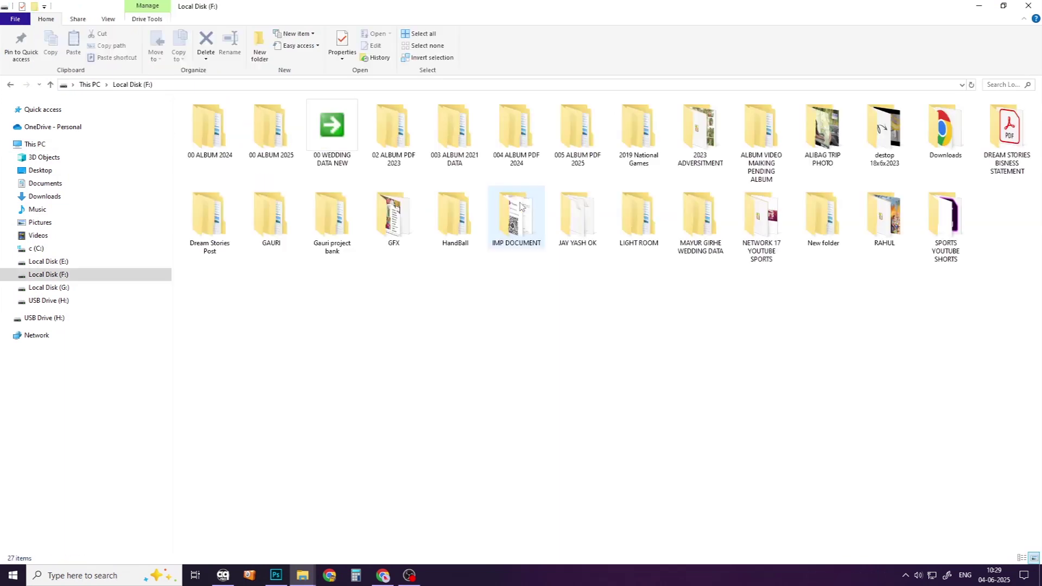
double_click(353, 147)
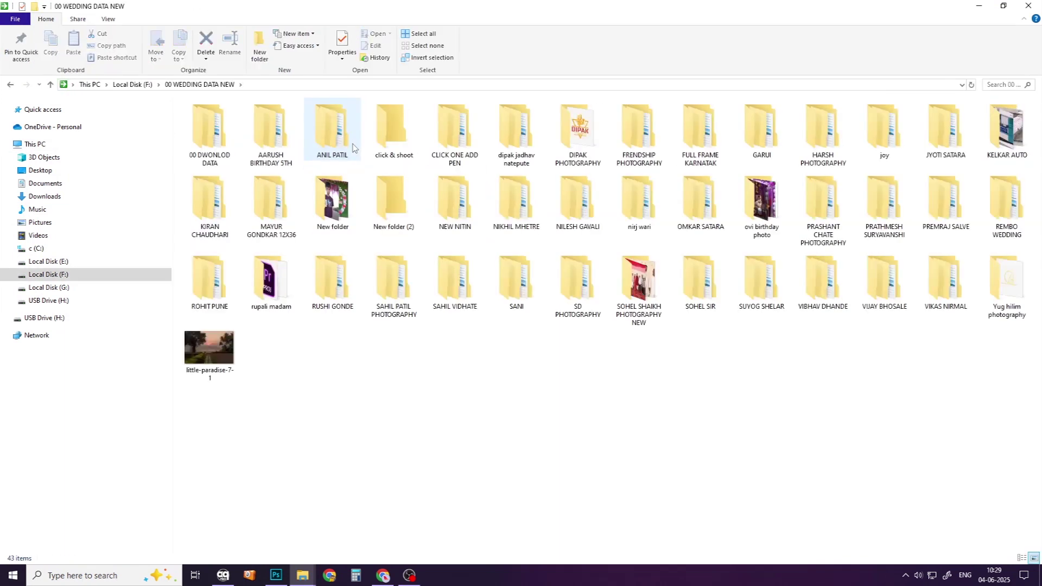
double_click(619, 141)
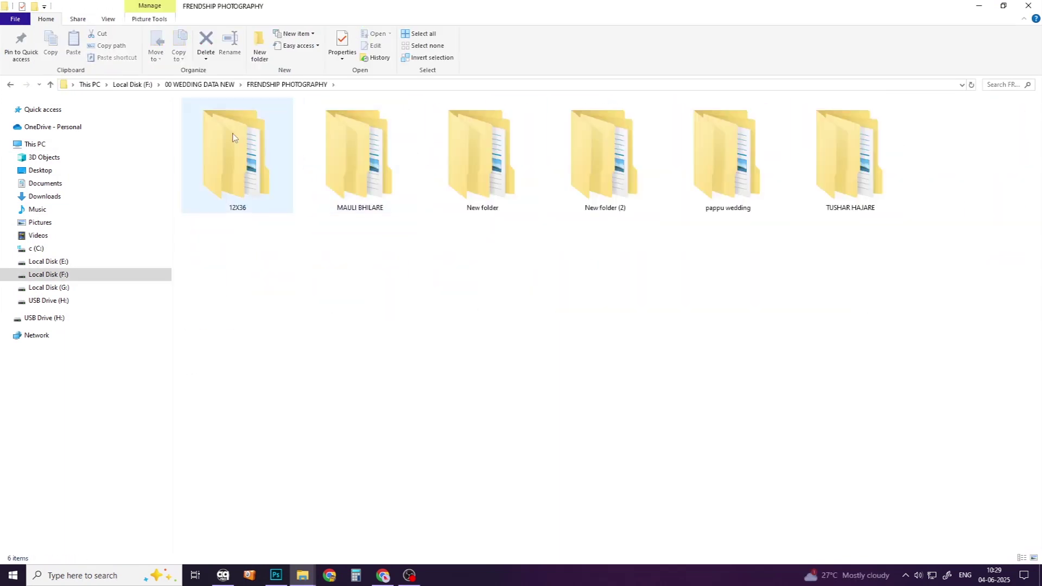
double_click(229, 138)
double_click(370, 141)
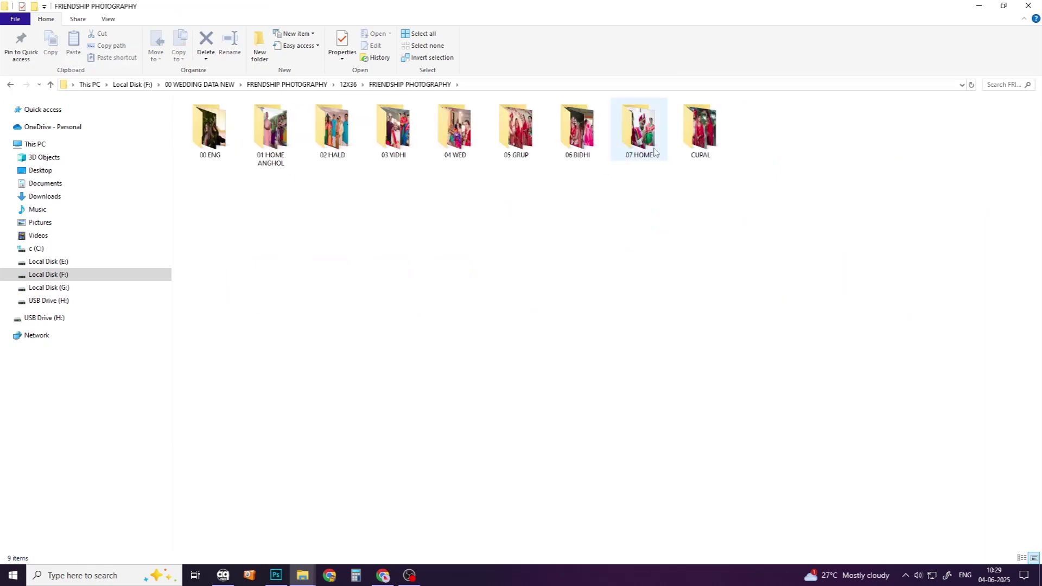
double_click(701, 133)
- Browse the CUPAL photos and drag the colour_16 bride portrait toward Photoshop
scroll(632, 424, "up", 2)
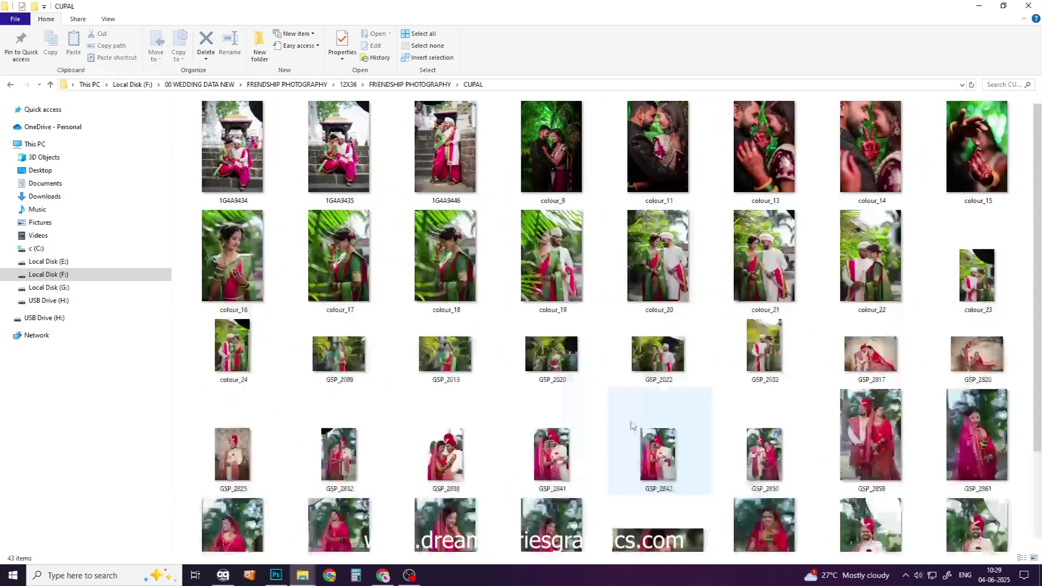
scroll(632, 425, "up", 2)
scroll(607, 411, "up", 1)
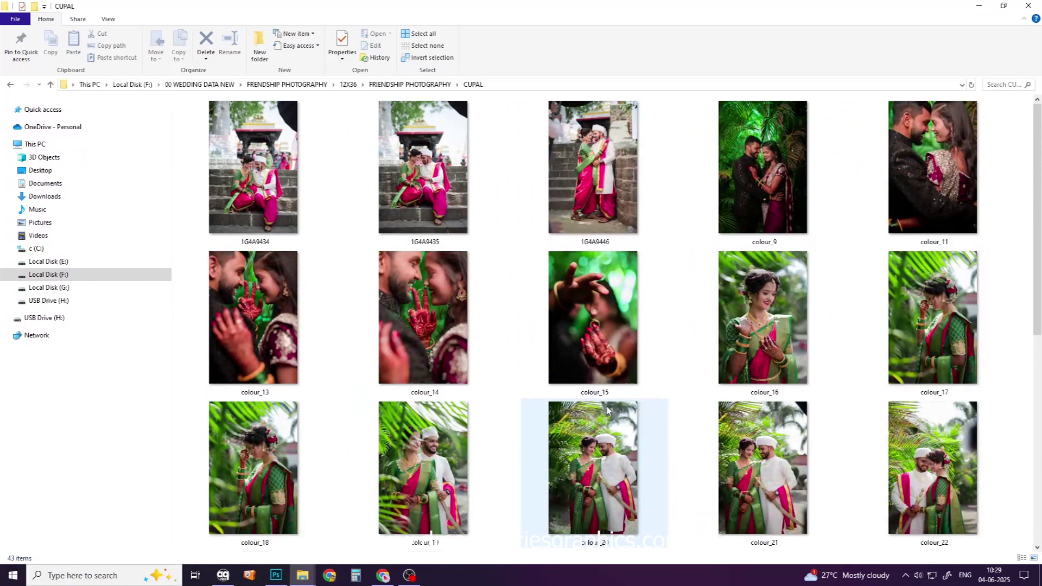
scroll(615, 412, "down", 3)
scroll(607, 411, "down", 5)
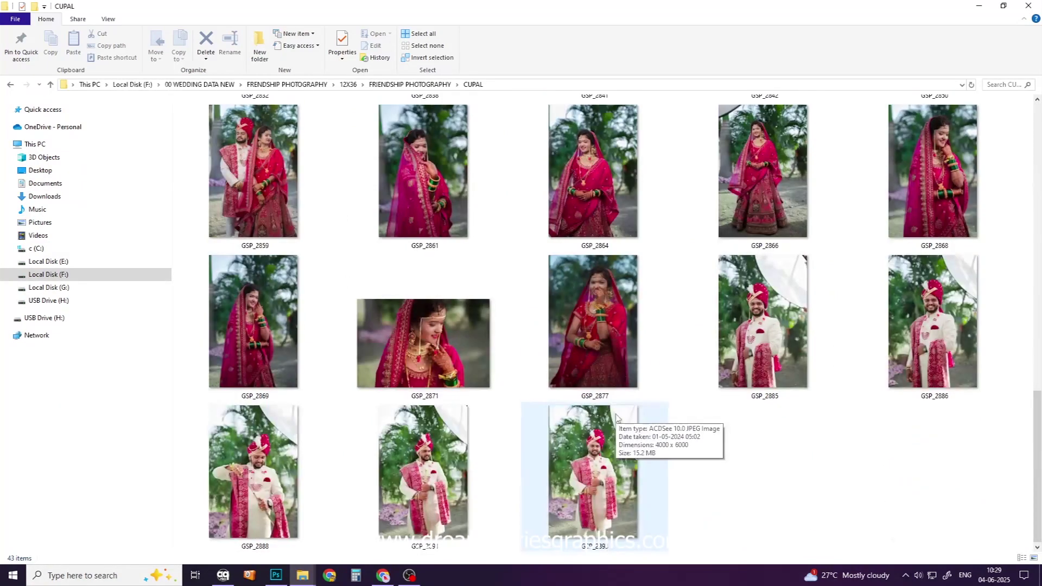
scroll(619, 419, "up", 3)
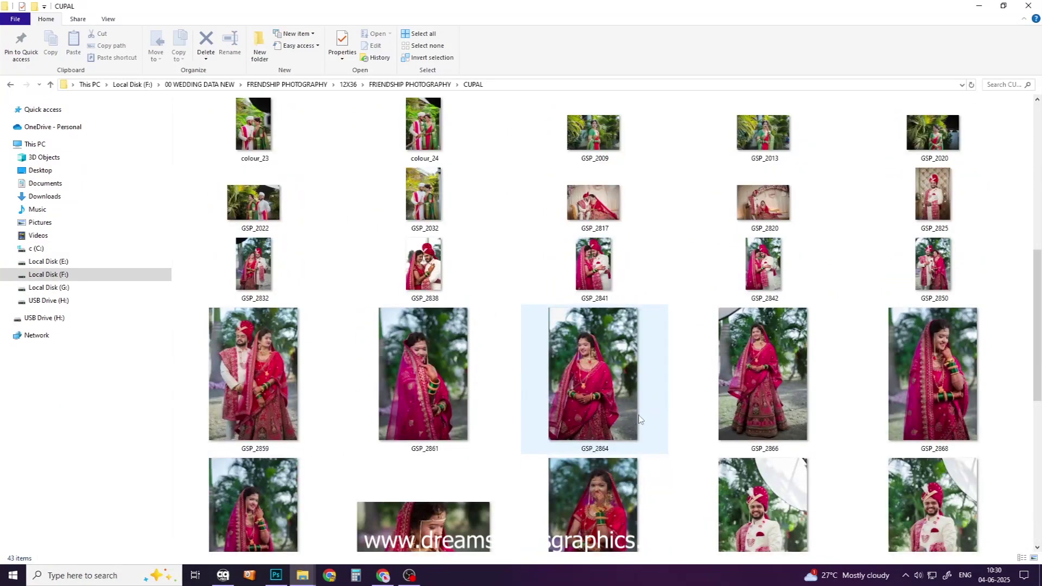
scroll(639, 419, "up", 7)
left_click(927, 329)
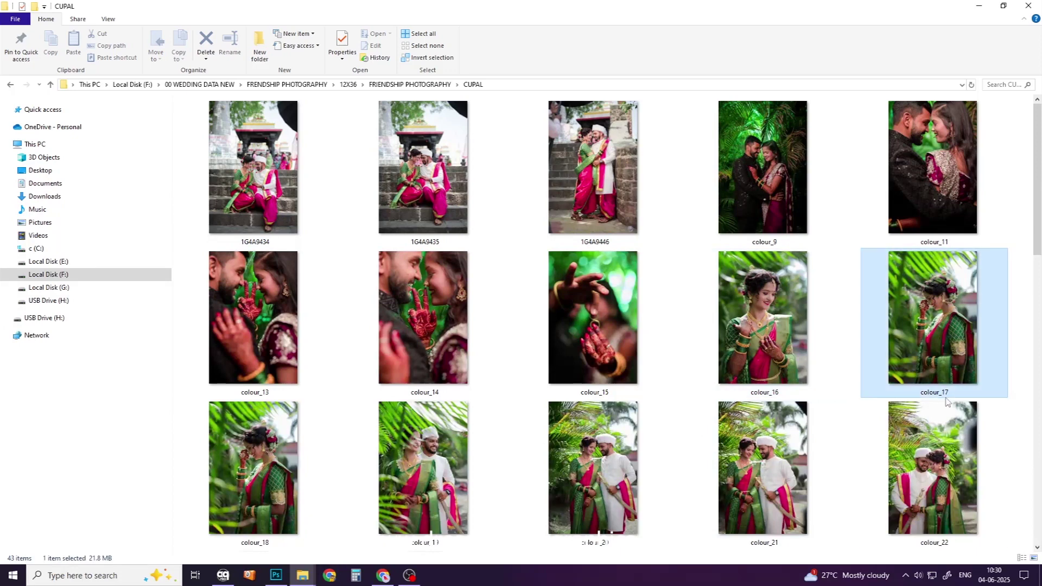
left_click(777, 311)
left_click_drag(778, 311, 964, 419)
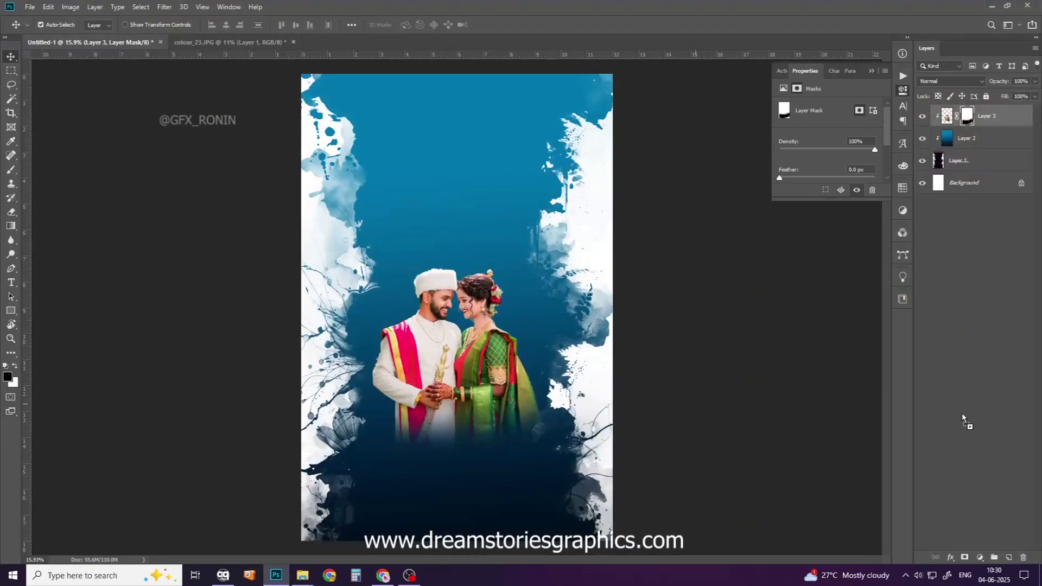
- Open colour_16 and apply the Previous Conversion Camera Raw settings (Exposure +0.65, Contrast +35)
left_click_drag(1013, 432, 559, 274)
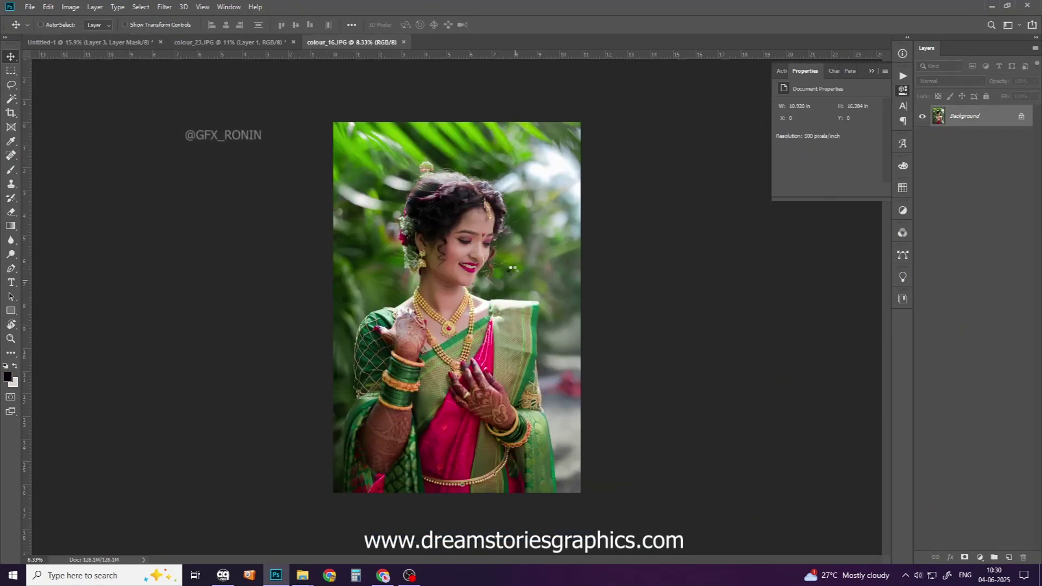
key("ctrl+shift+a")
left_click(788, 157)
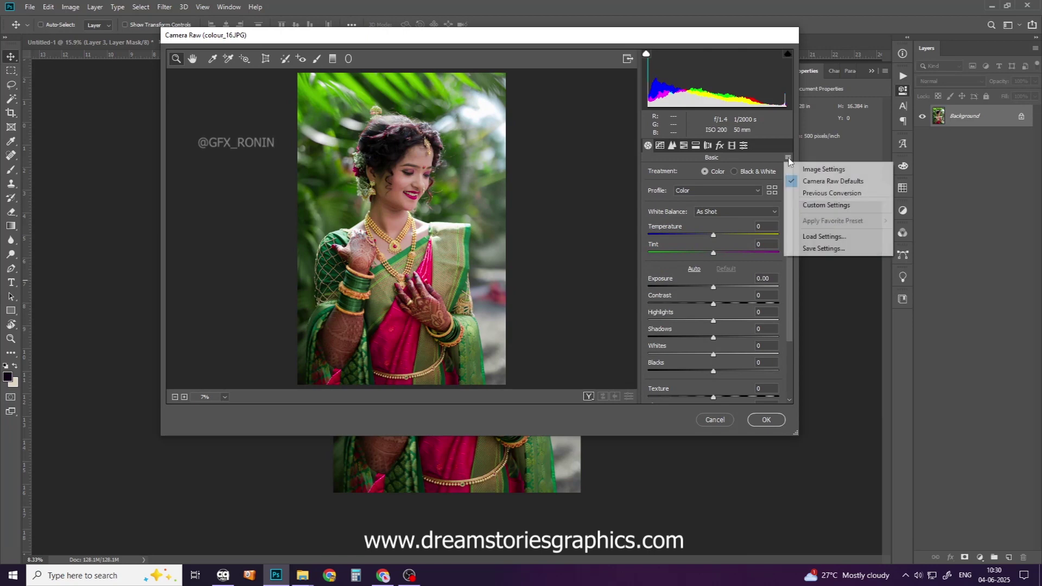
left_click(823, 192)
left_click(413, 176)
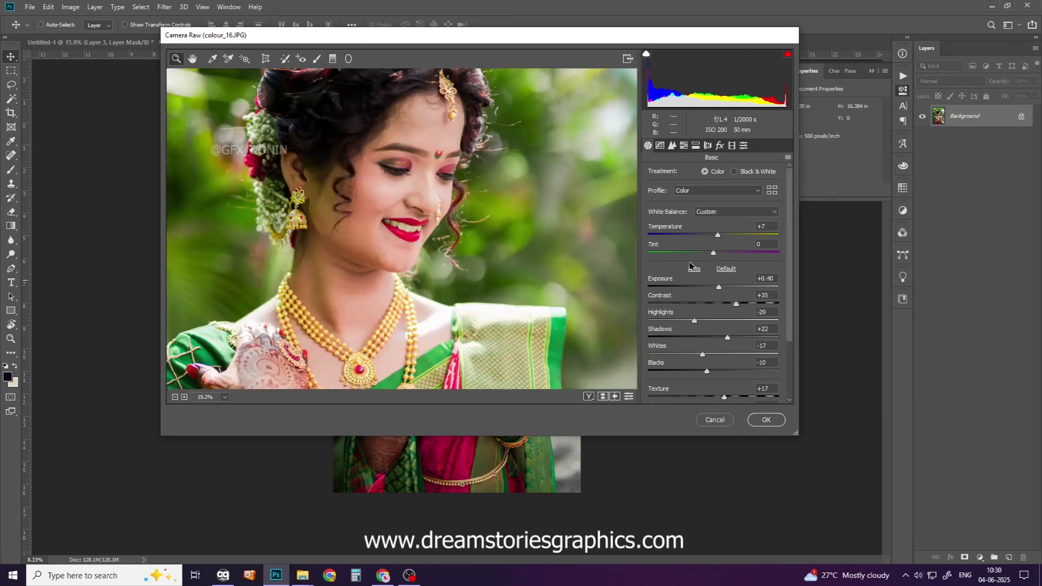
key("ctrl+0")
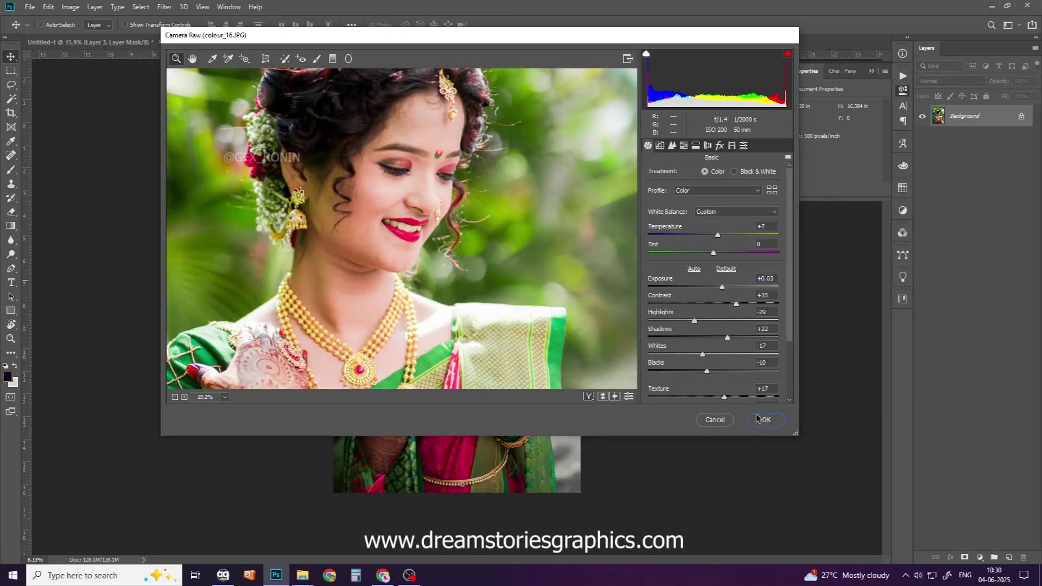
key("Return")
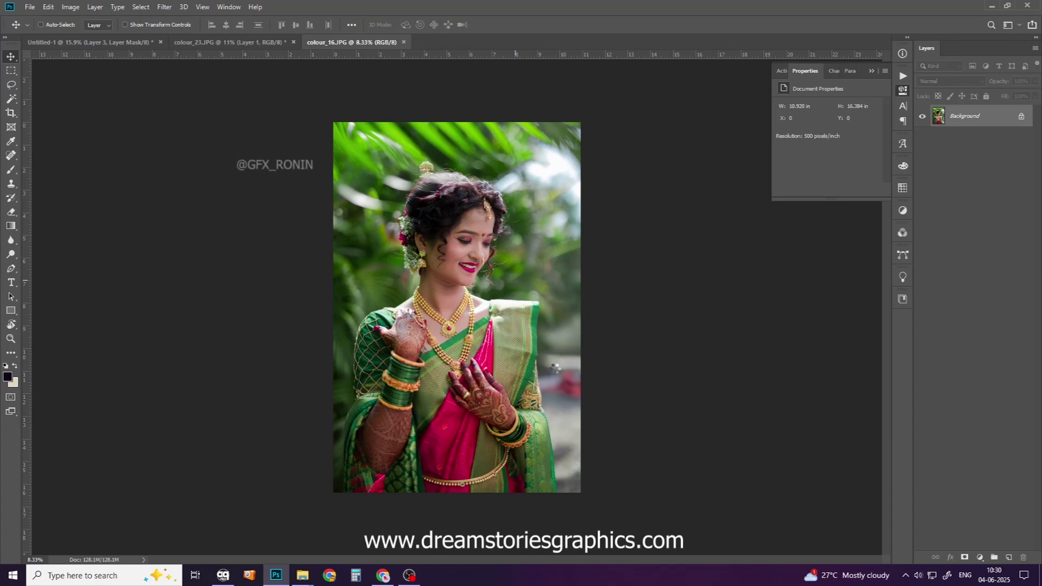
left_click(41, 24)
left_click(99, 43)
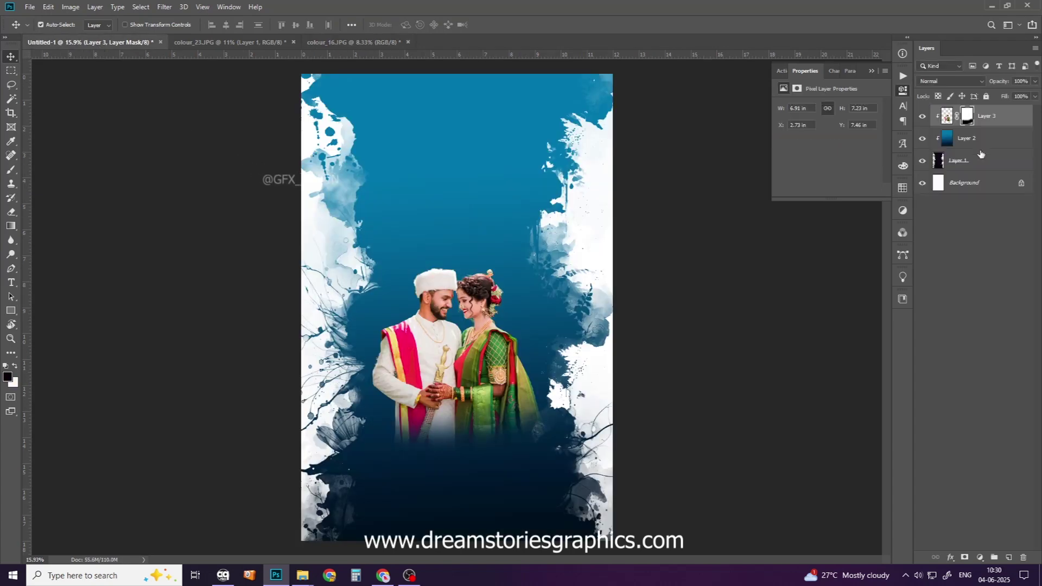
- Paste the bride photo above the blue background layer and scale it to about 40%
left_click(979, 142)
key("ctrl+v")
key("ctrl+t")
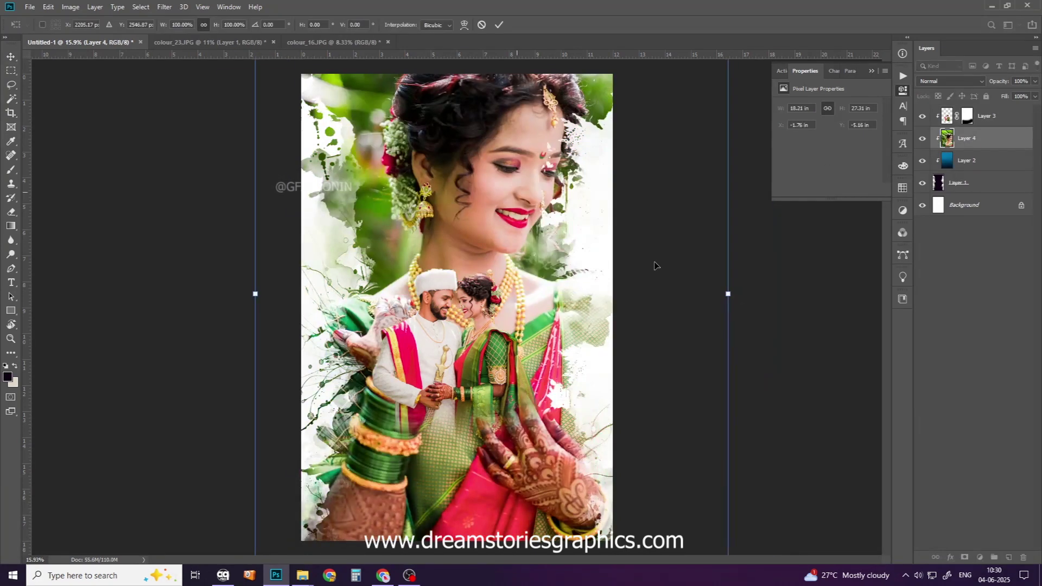
mouse_move(728, 294)
left_mouse_down()
mouse_move(564, 294)
mouse_move(582, 250)
left_mouse_up()
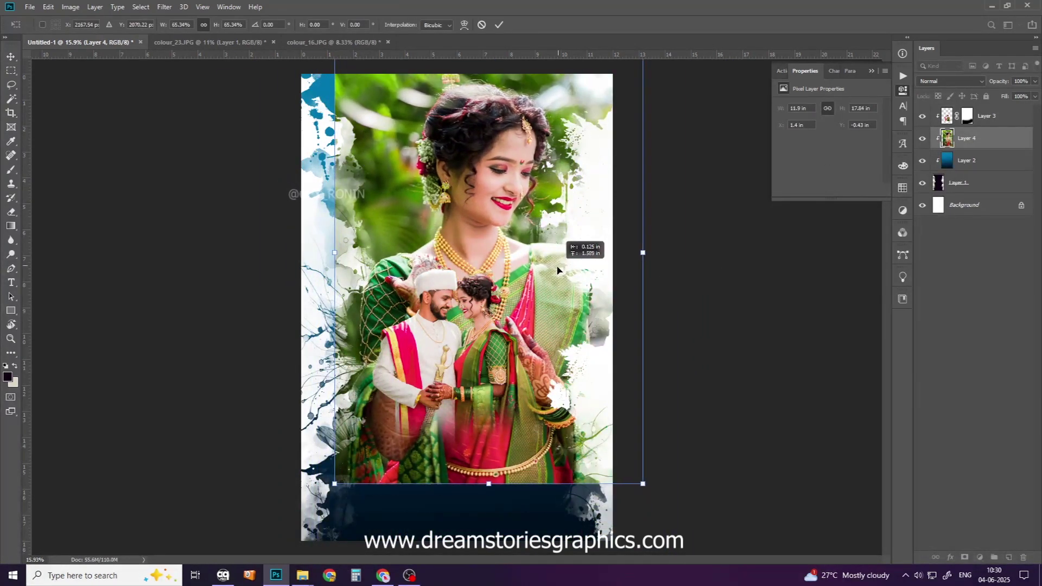
left_click_drag(643, 266, 631, 223)
left_click_drag(545, 184, 548, 237)
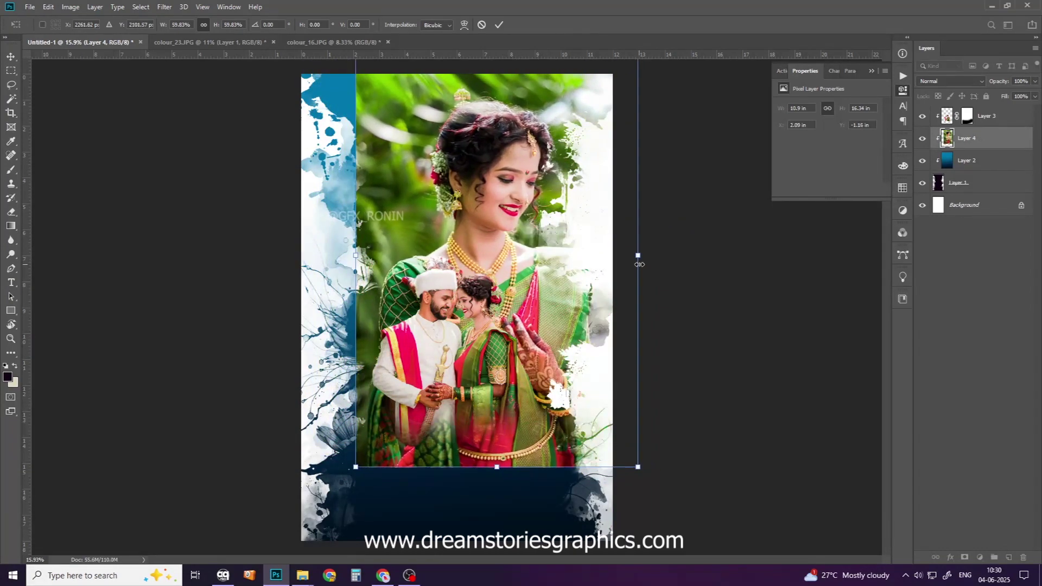
mouse_move(639, 255)
left_mouse_down()
mouse_move(588, 236)
mouse_move(596, 234)
left_mouse_up()
key("Return")
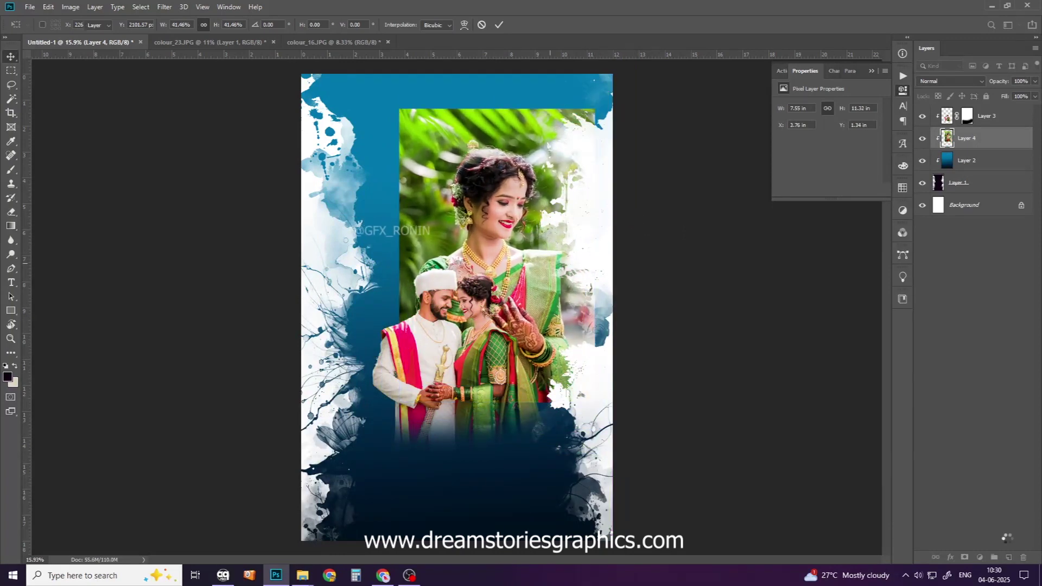
- Mask the bride photo and paint its top edge away into the background
left_click(965, 559)
key("b")
mouse_move(396, 76)
left_mouse_down()
mouse_move(380, 245)
mouse_move(477, 442)
mouse_move(603, 107)
mouse_move(384, 65)
mouse_move(658, 70)
left_mouse_up()
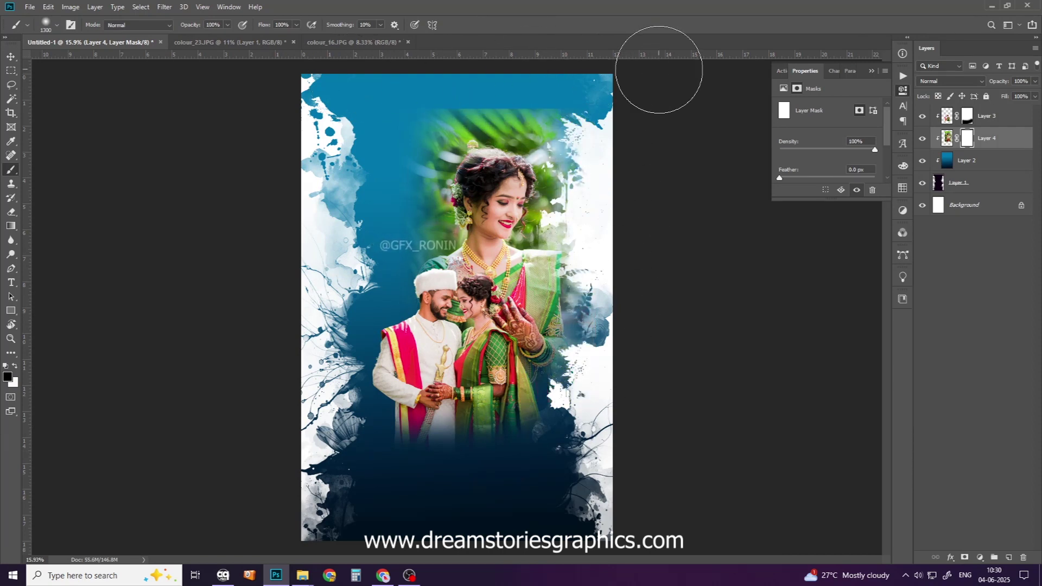
- Straighten and reposition the bride photo, then lower both the couple and the bride slightly
key("ctrl+t")
mouse_move(596, 255)
left_mouse_down()
mouse_move(610, 256)
mouse_move(621, 216)
mouse_move(544, 173)
mouse_move(471, 161)
mouse_move(528, 181)
mouse_move(535, 173)
left_mouse_up()
key("ctrl+z")
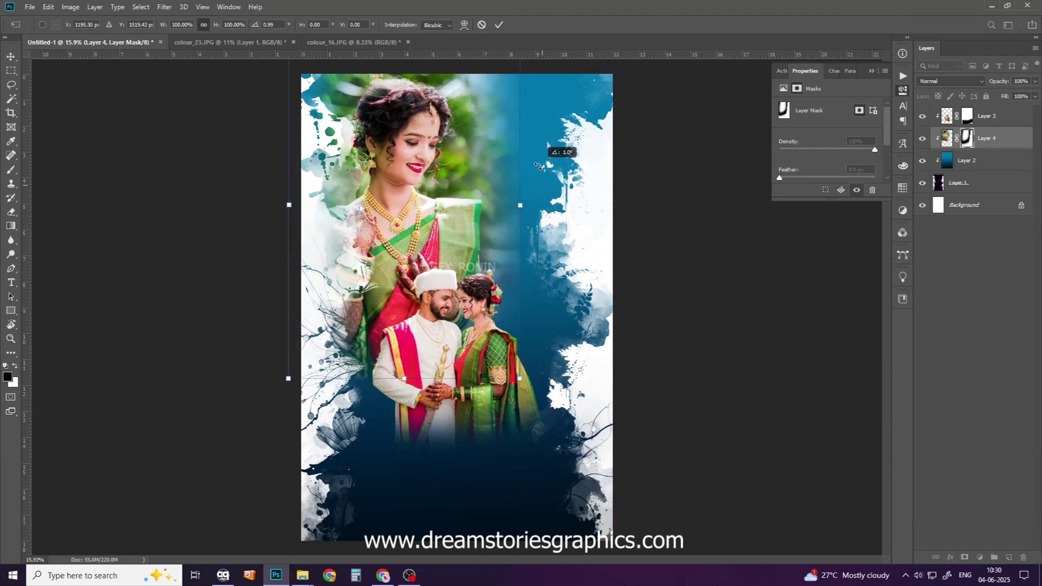
mouse_move(409, 208)
left_mouse_down()
mouse_move(562, 217)
mouse_move(525, 223)
mouse_move(521, 244)
left_mouse_up()
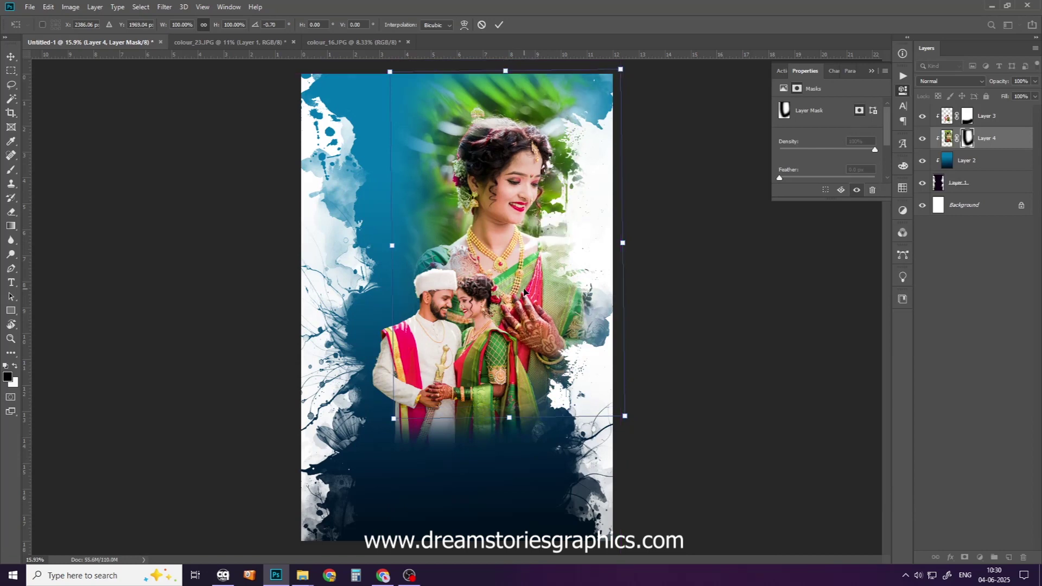
key("Return")
left_click_drag(492, 383, 493, 419)
left_click_drag(505, 256, 502, 275)
- Tilt the bride photo about 4 degrees and settle it above the couple
key("ctrl+t")
left_click_drag(629, 275, 659, 216)
left_click_drag(560, 239, 562, 246)
key("Return")
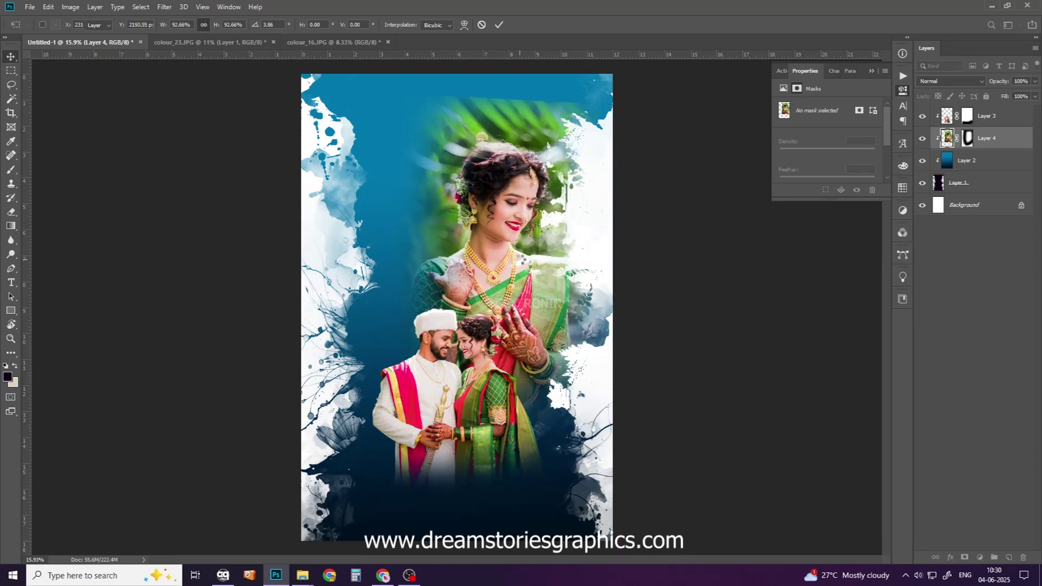
left_click(968, 138)
key("b")
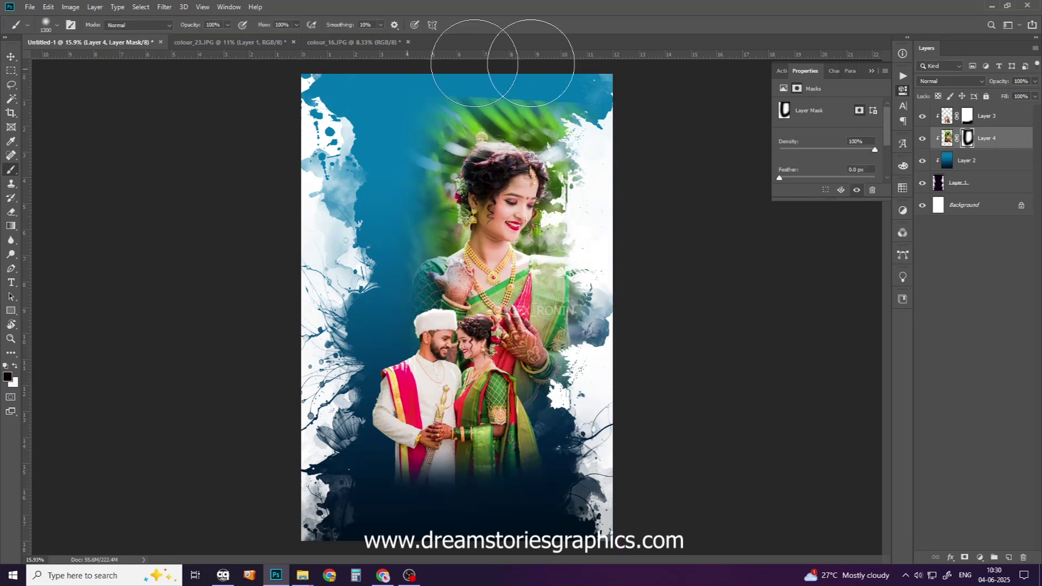
key("v")
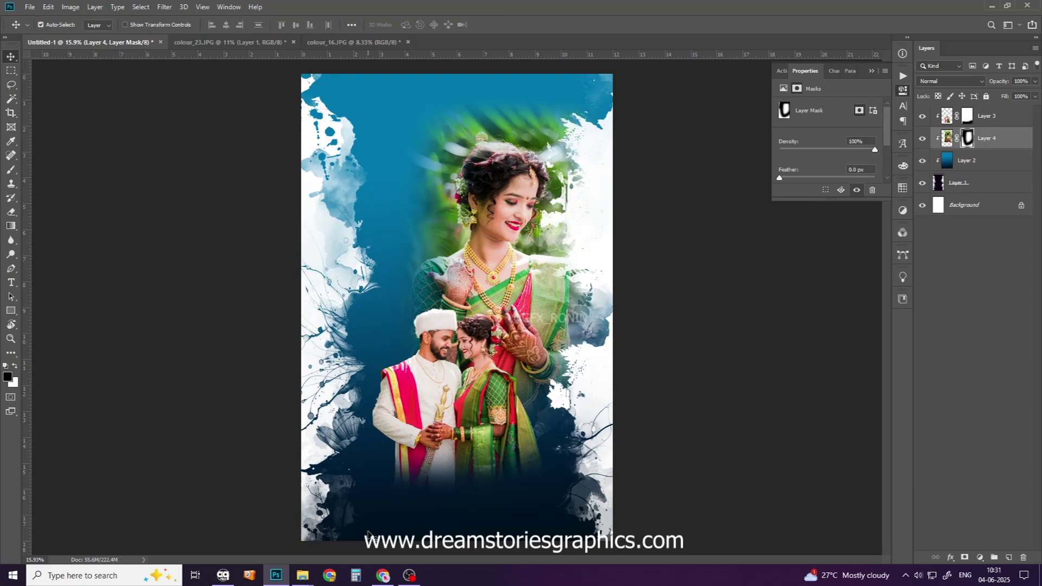
- Select colour_17 in the CUPAL folder and drop it into Photoshop as a new document
left_click(362, 525)
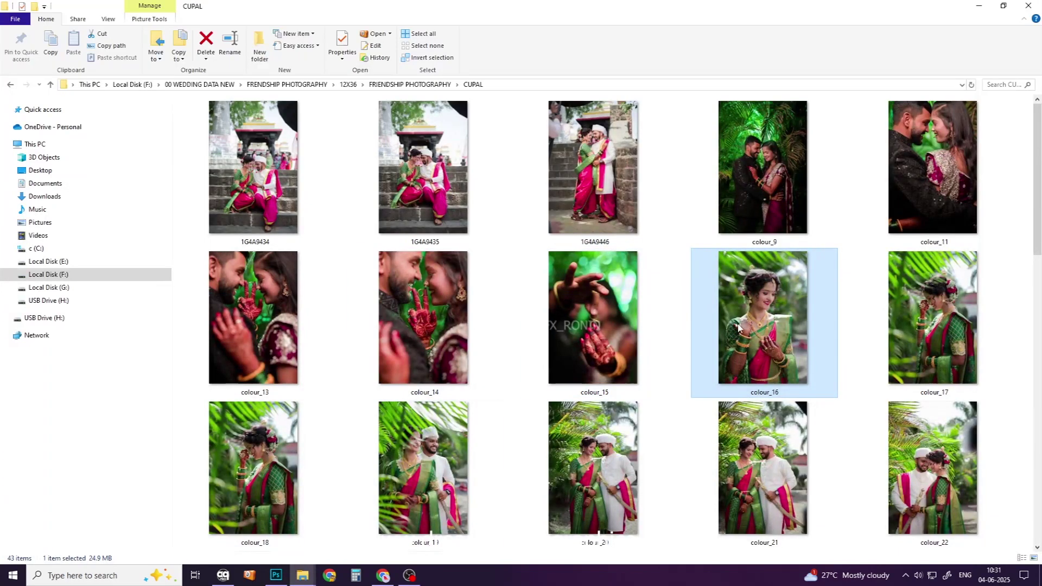
scroll(721, 342, "down", 3)
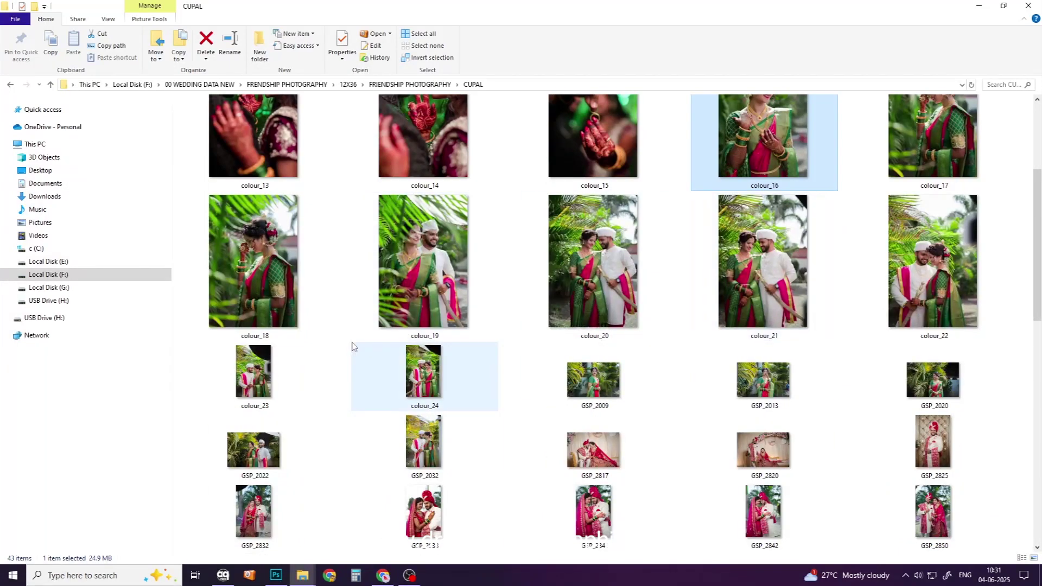
scroll(355, 347, "up", 3)
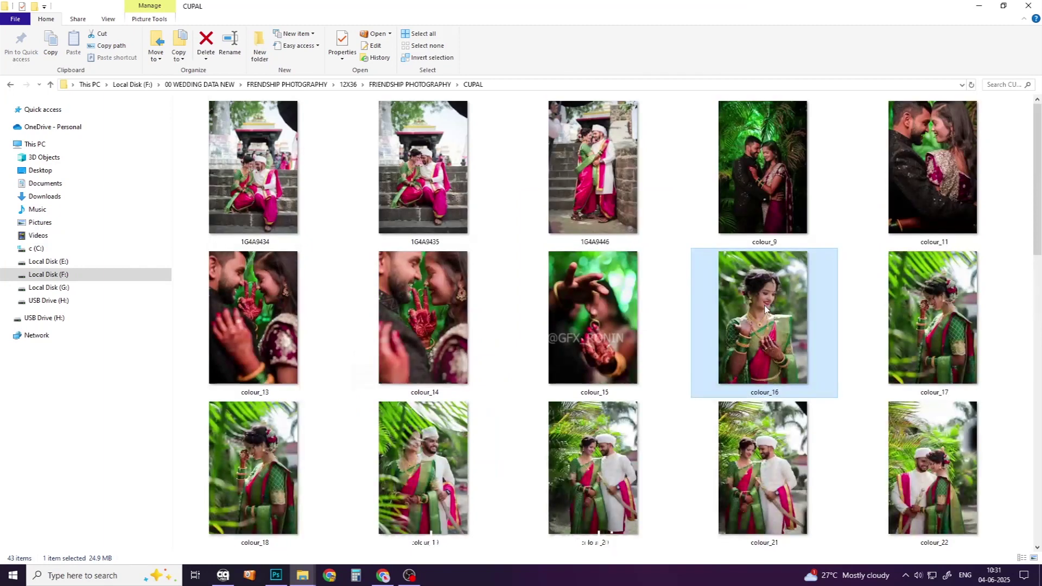
left_click(944, 323)
left_click_drag(947, 326, 451, 424)
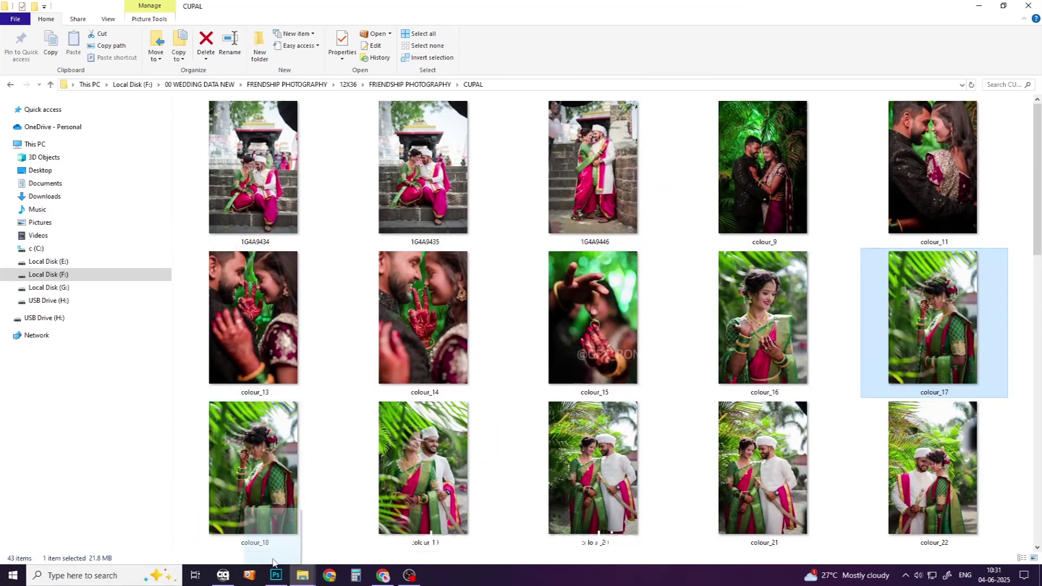
mouse_move(451, 423)
left_mouse_down()
mouse_move(912, 402)
mouse_move(931, 386)
left_mouse_up()
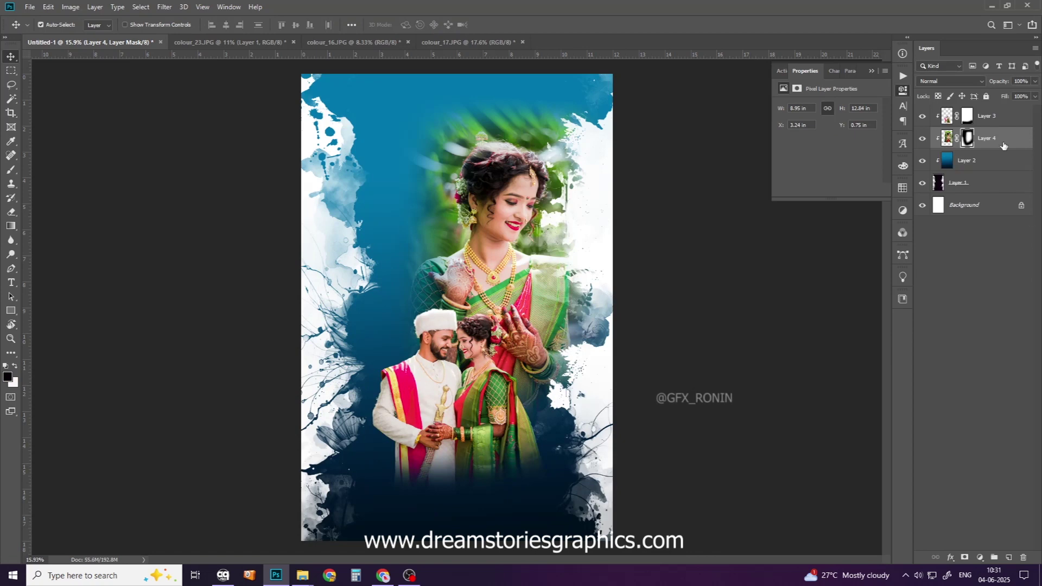
- Paste the colour_17 photo into the poster and shrink it to about half size
key("ctrl+v")
key("ctrl+t")
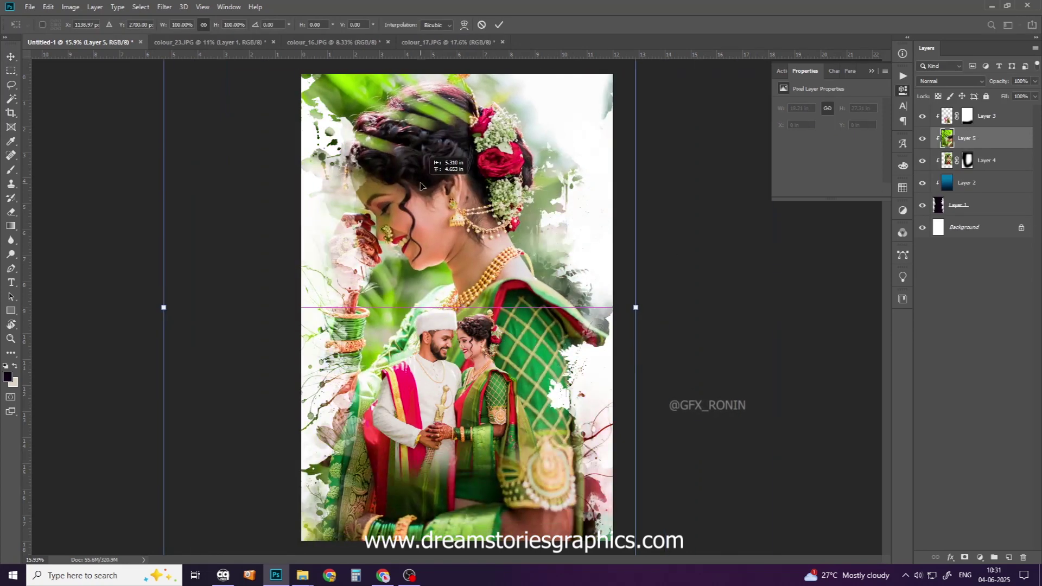
mouse_move(564, 308)
left_mouse_down()
mouse_move(521, 289)
mouse_move(478, 175)
left_mouse_up()
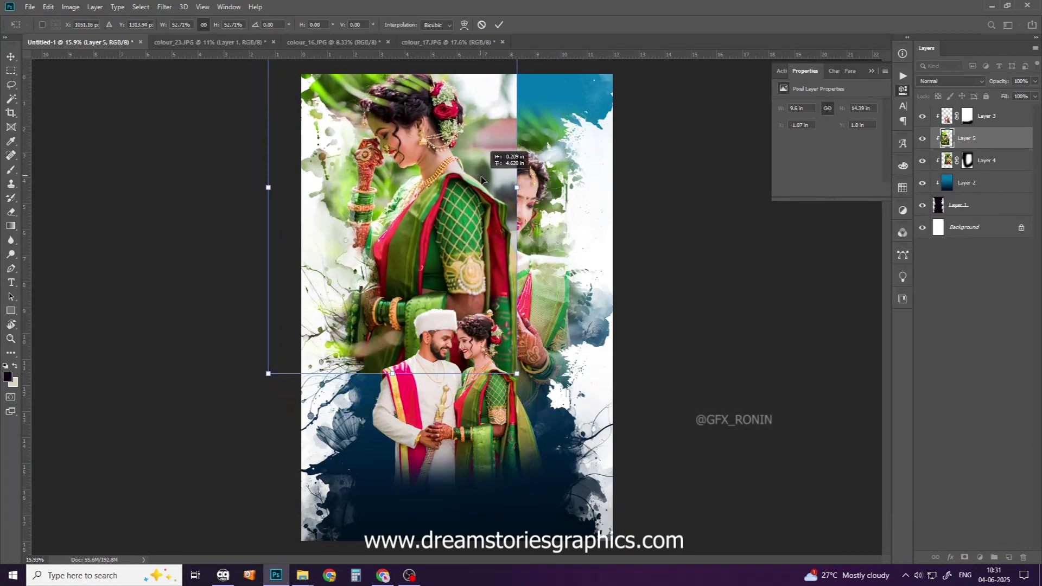
left_click_drag(477, 175, 486, 187)
key("Return")
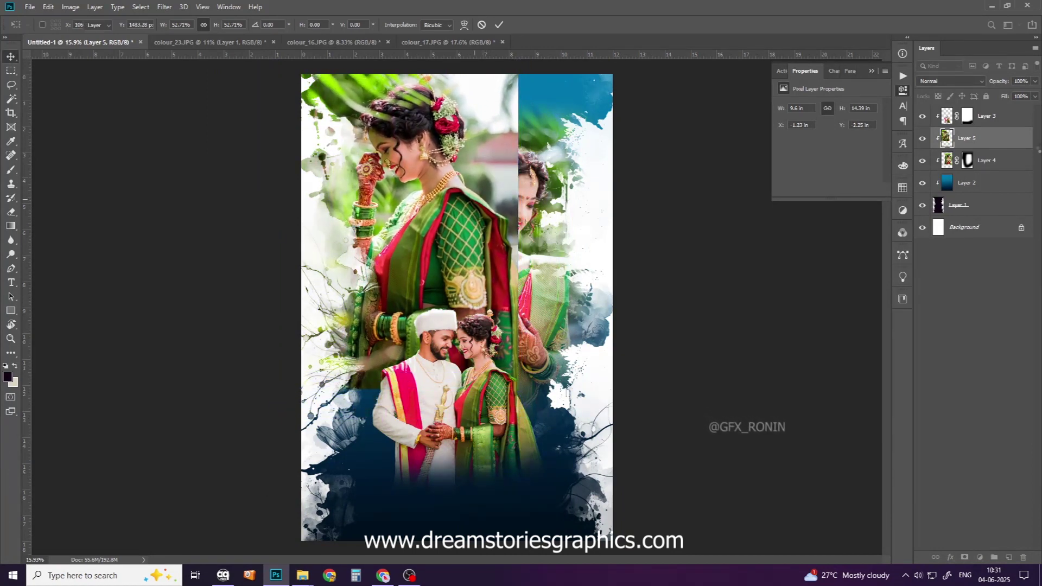
- Move Layer 5 beneath Layer 4, disable Layer 4's mask, and scale it to about 79%
left_click_drag(965, 153, 966, 172)
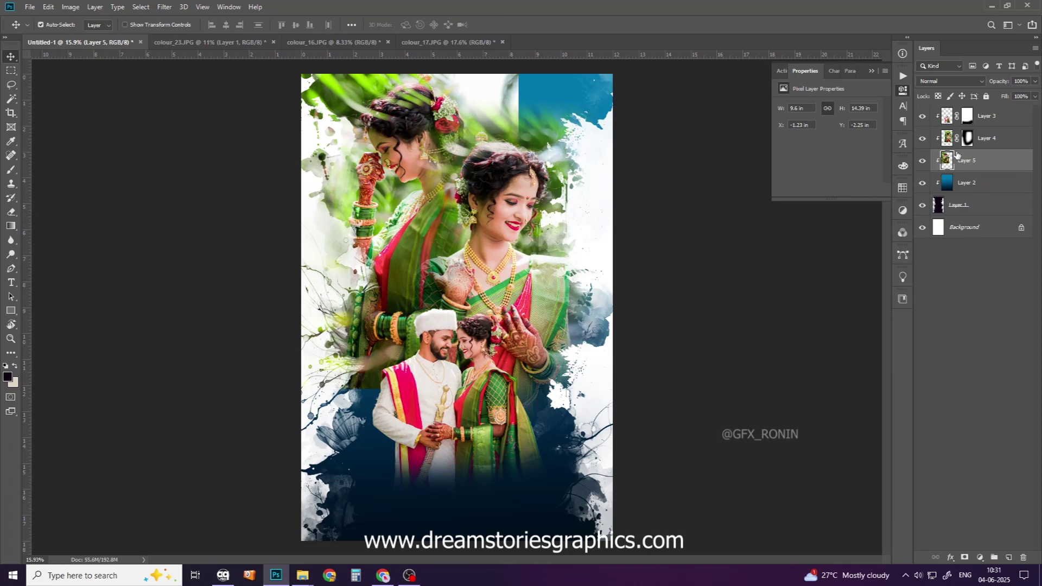
left_click(935, 137)
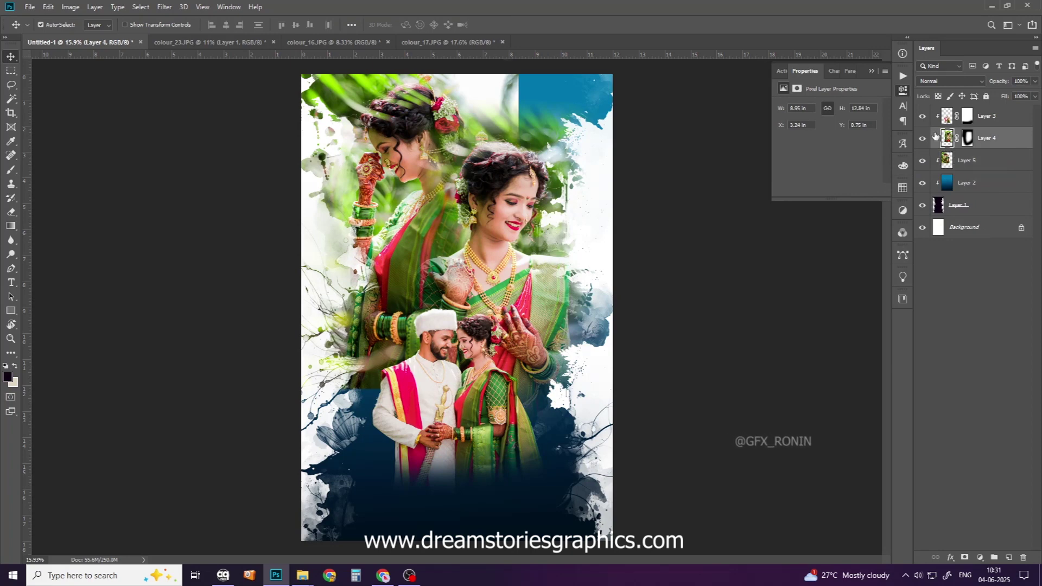
left_click(969, 140, "shift")
key("ctrl+t")
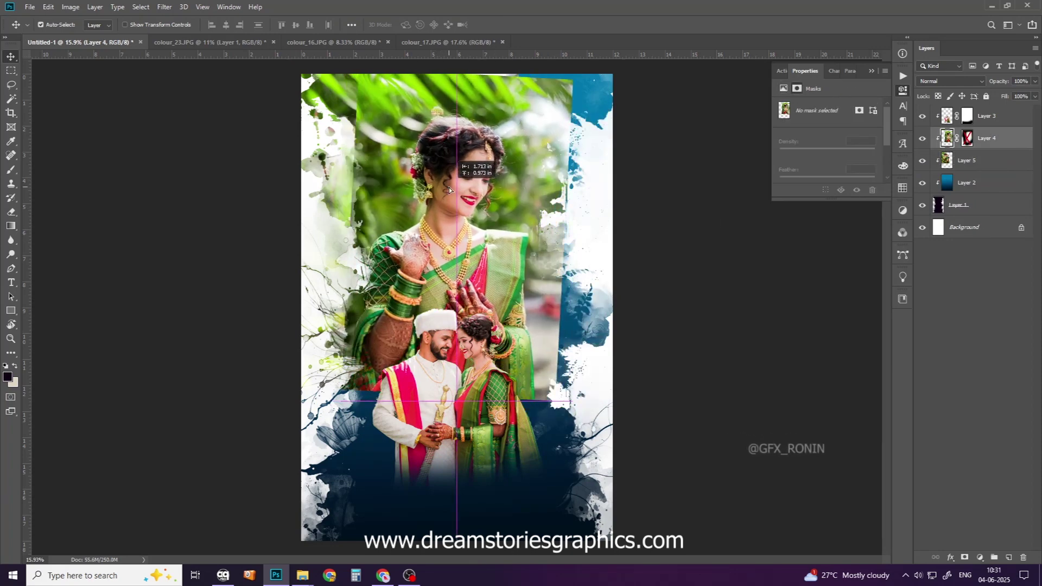
left_click_drag(573, 68, 537, 163)
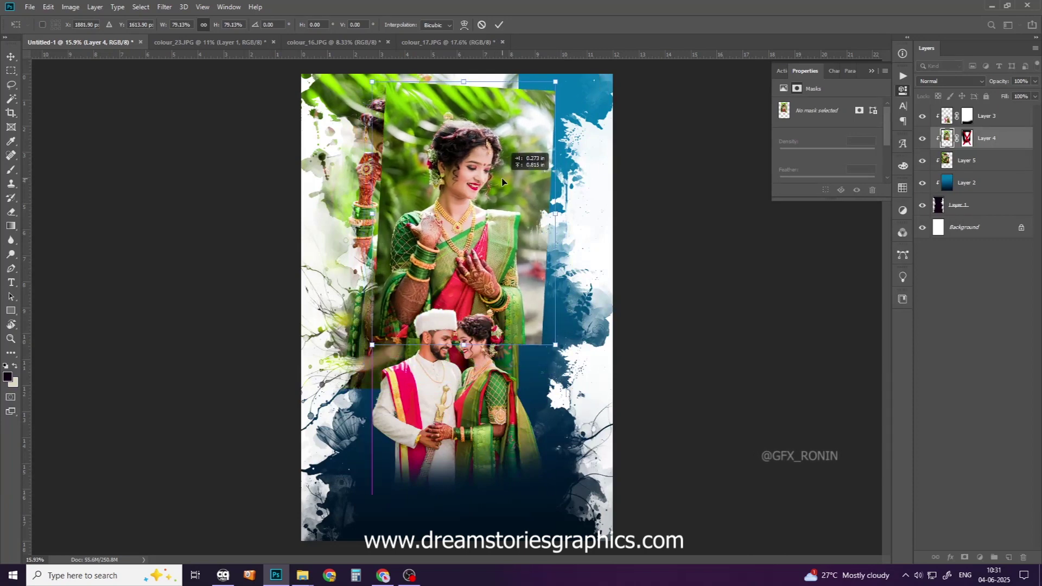
key("Return")
scroll(497, 190, "up", 3, "alt")
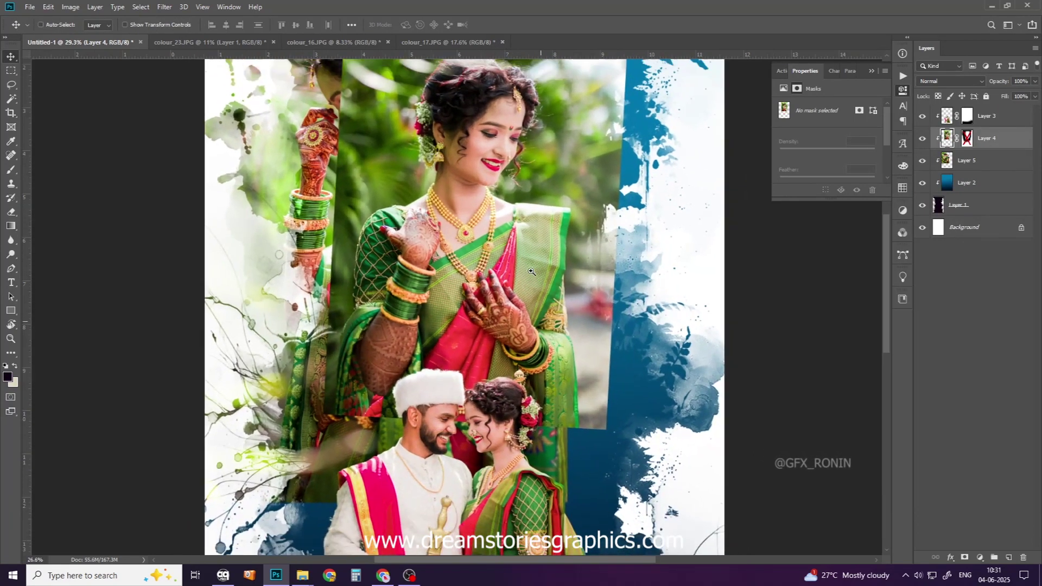
- Use Select Subject to select the standing bride in Layer 4's photo
left_click_drag(489, 236, 505, 296)
left_click(11, 98)
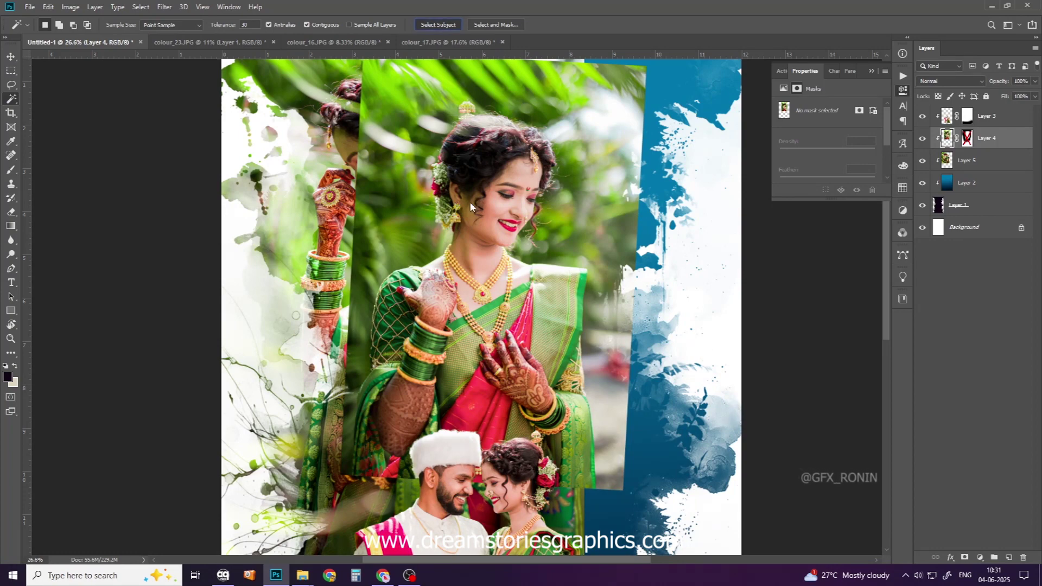
left_click(438, 24)
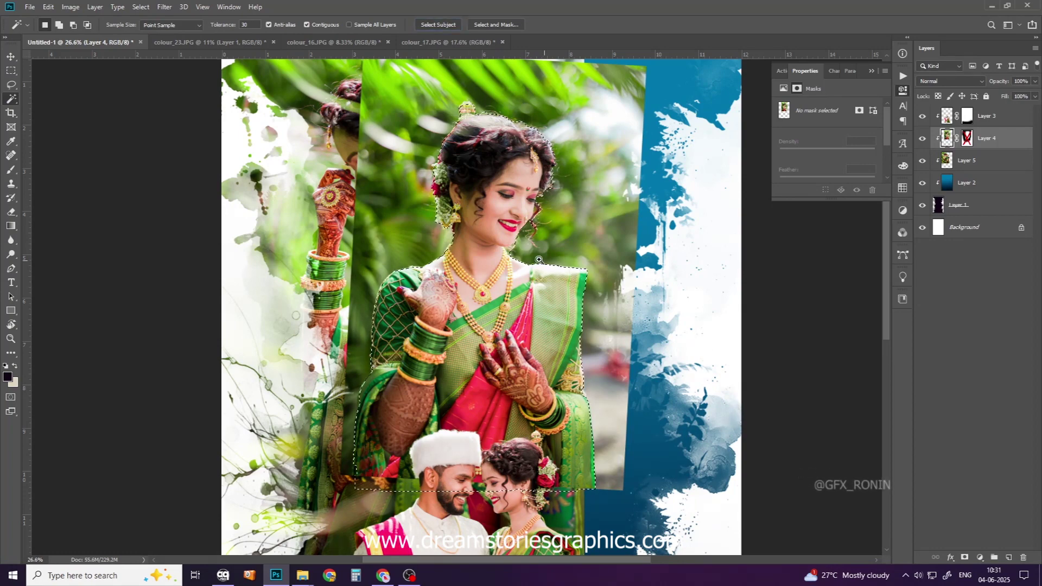
scroll(559, 383, "up", 2, "alt")
scroll(559, 383, "up", 2, "alt")
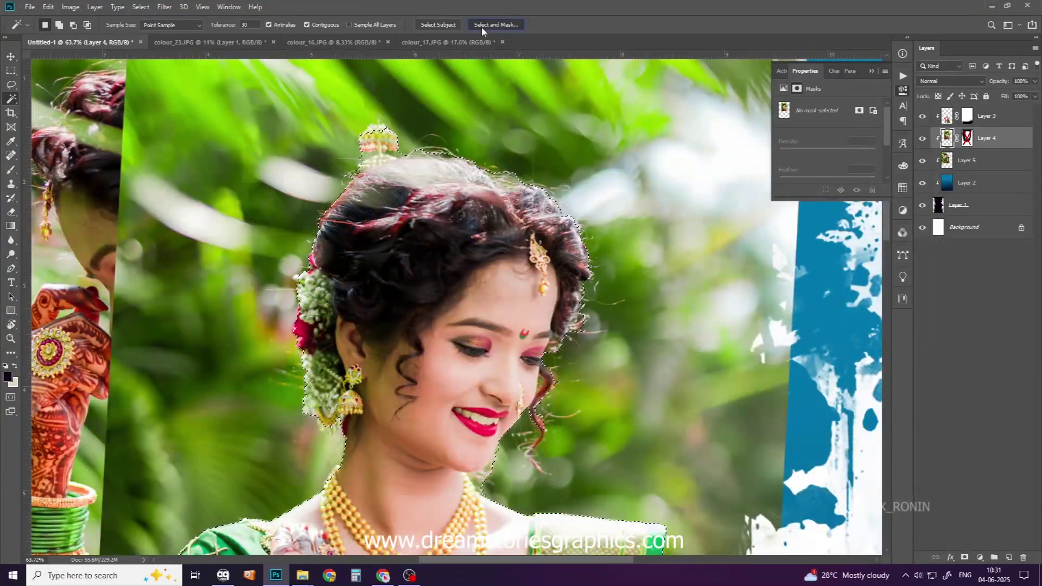
- Refine the bride selection in Select and Mask, feather it, and copy it to Layer 6
left_click(481, 26)
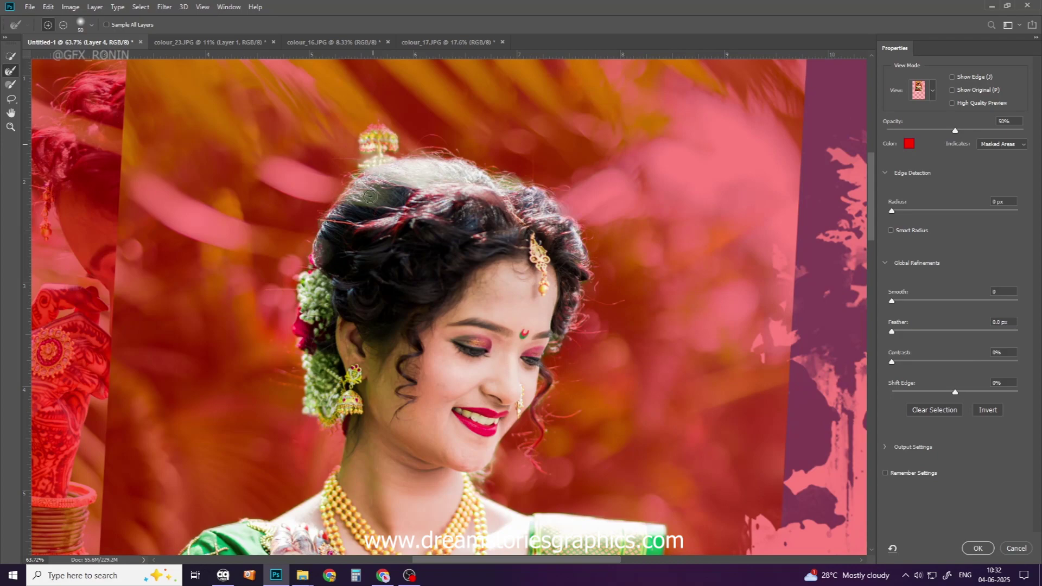
left_click_drag(459, 413, 452, 443)
left_click_drag(431, 485, 418, 223)
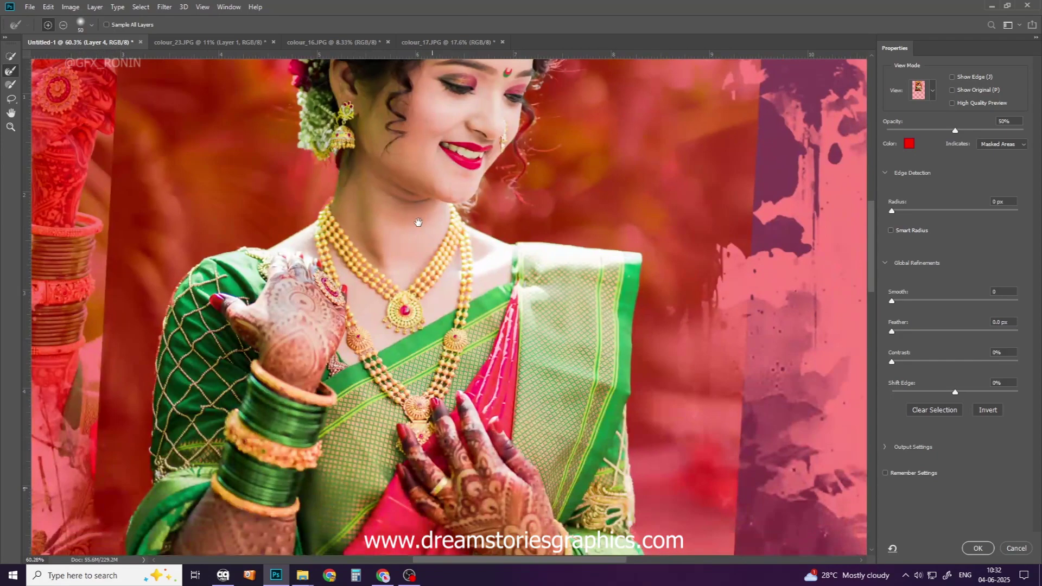
scroll(505, 355, "down", 2)
left_click(976, 548)
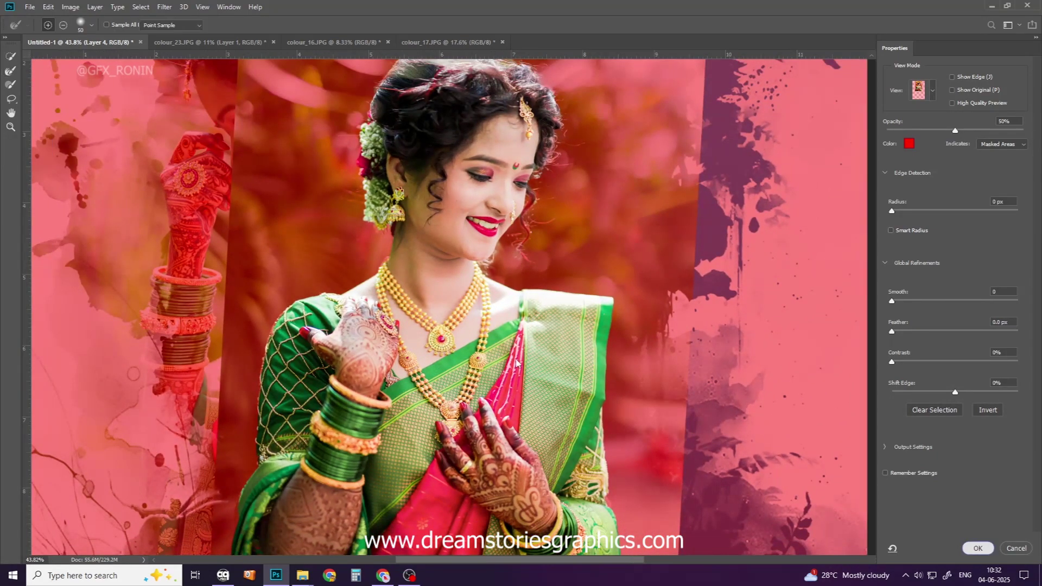
right_click(423, 291)
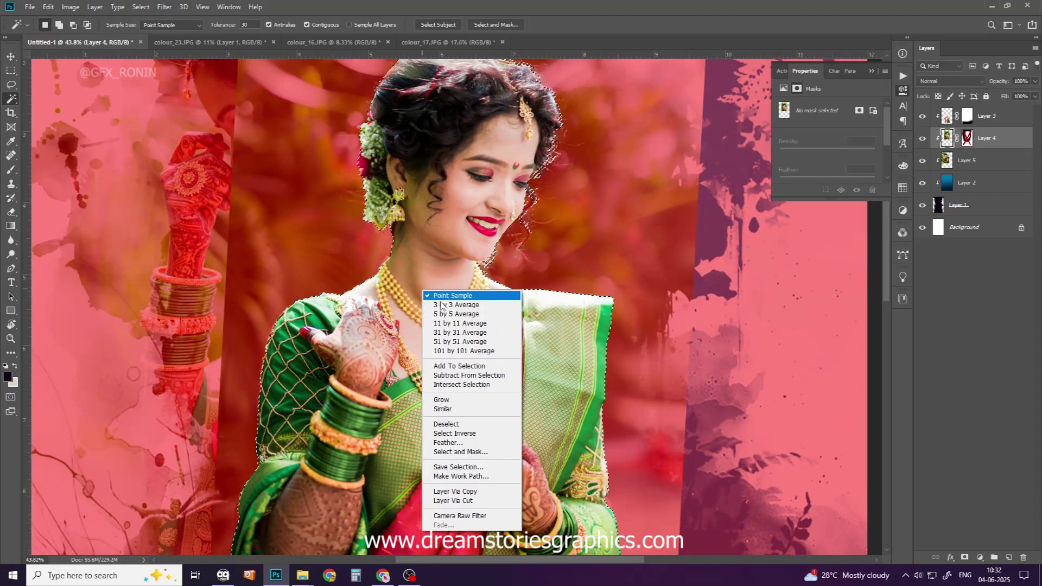
left_click(465, 442)
key("Return")
key("ctrl+j")
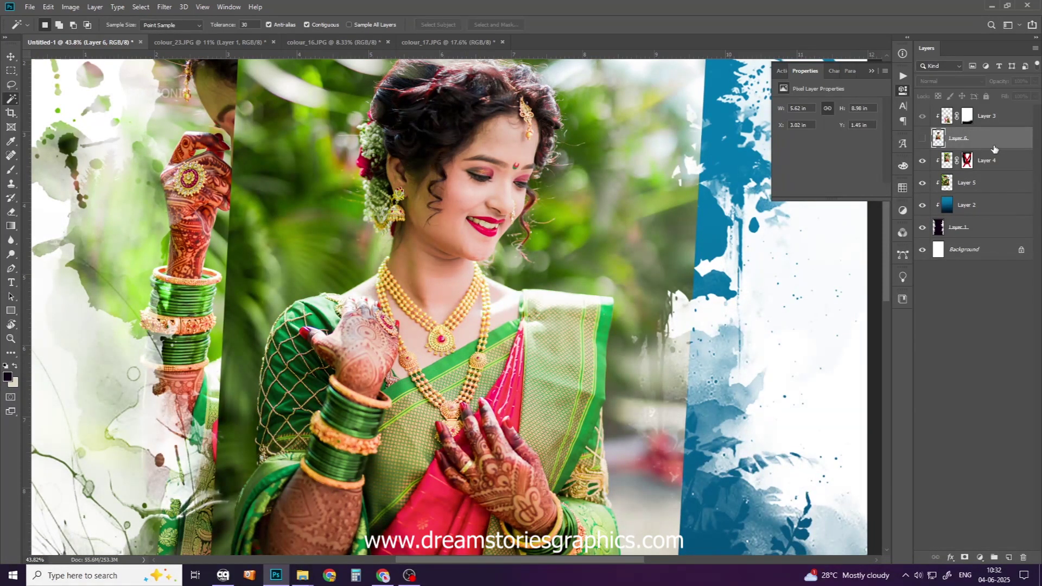
- Clip Layer 6 to the layer below and hide the framed Layer 4 photo
key("ctrl+0")
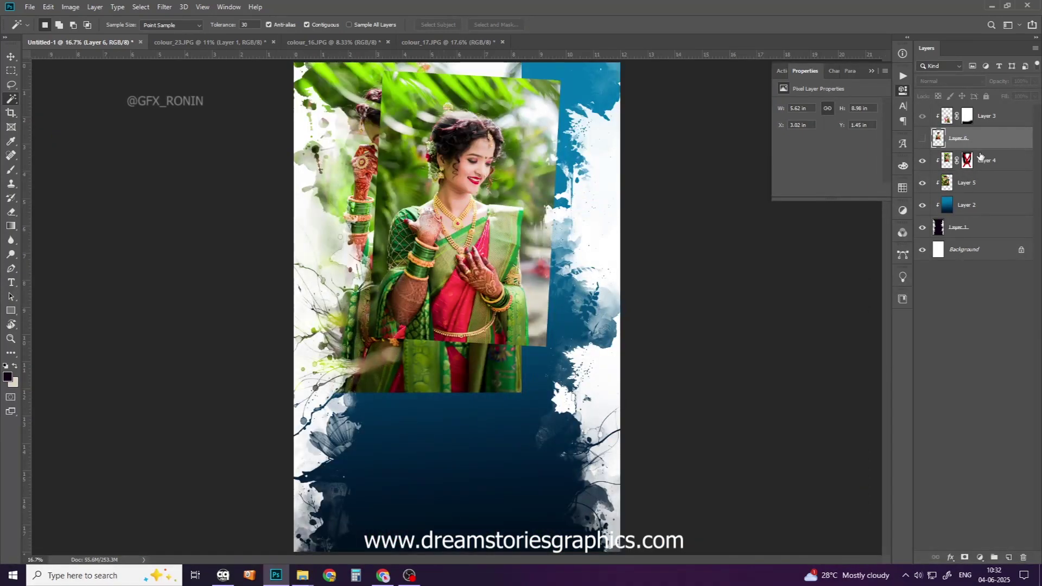
key("ctrl+alt+g")
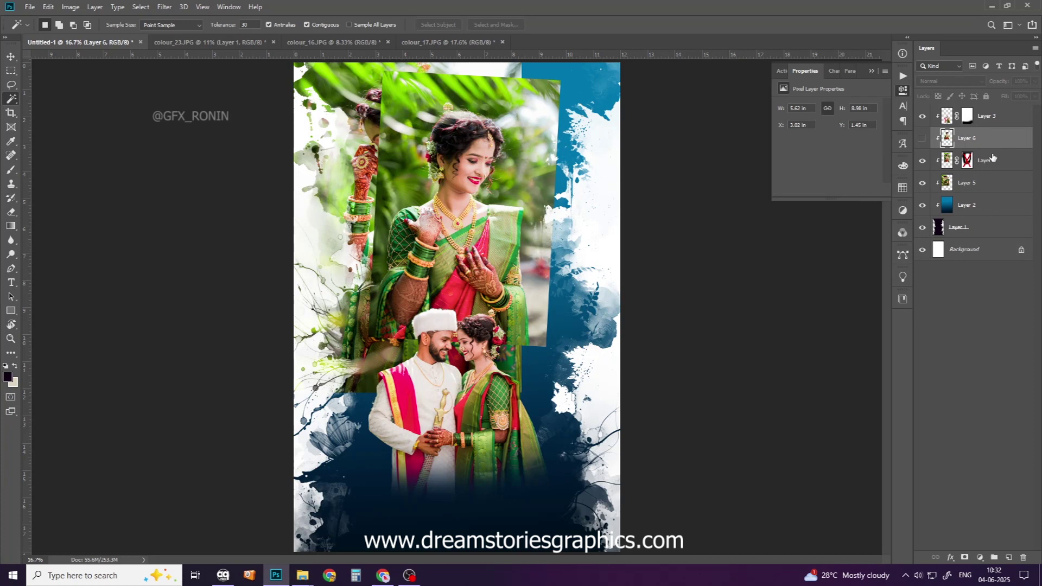
key("v")
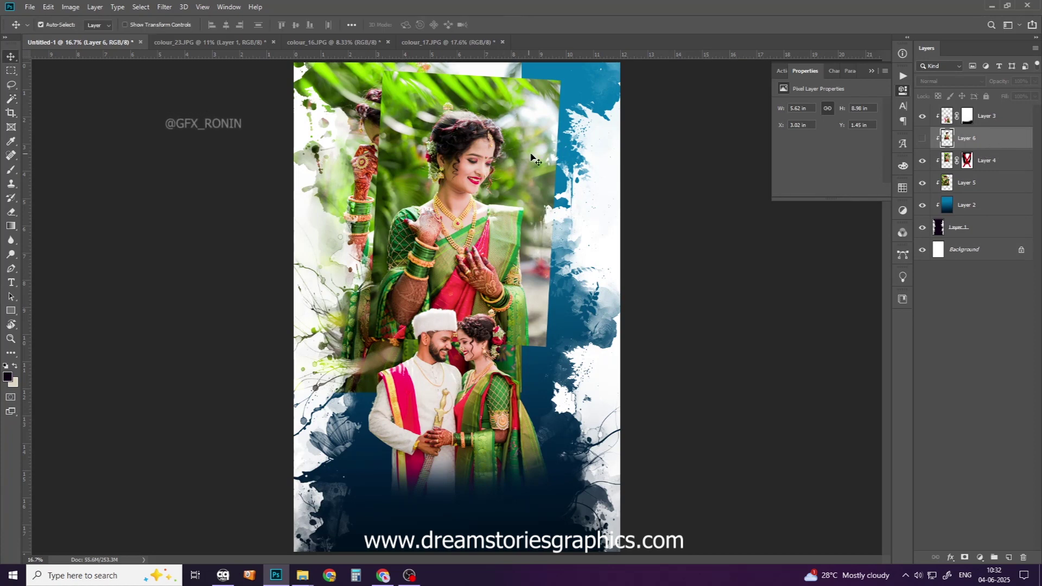
left_click(923, 161)
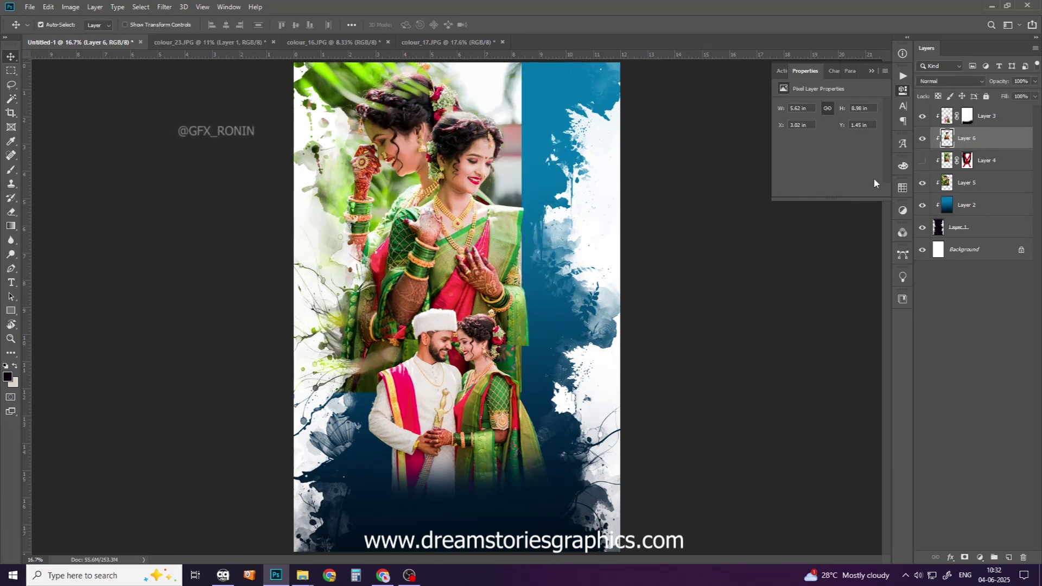
- Move the cut-out bride right of centre and enlarge her to about 114%
left_click_drag(510, 260, 535, 318)
key("ctrl+t")
left_click_drag(560, 284, 576, 284)
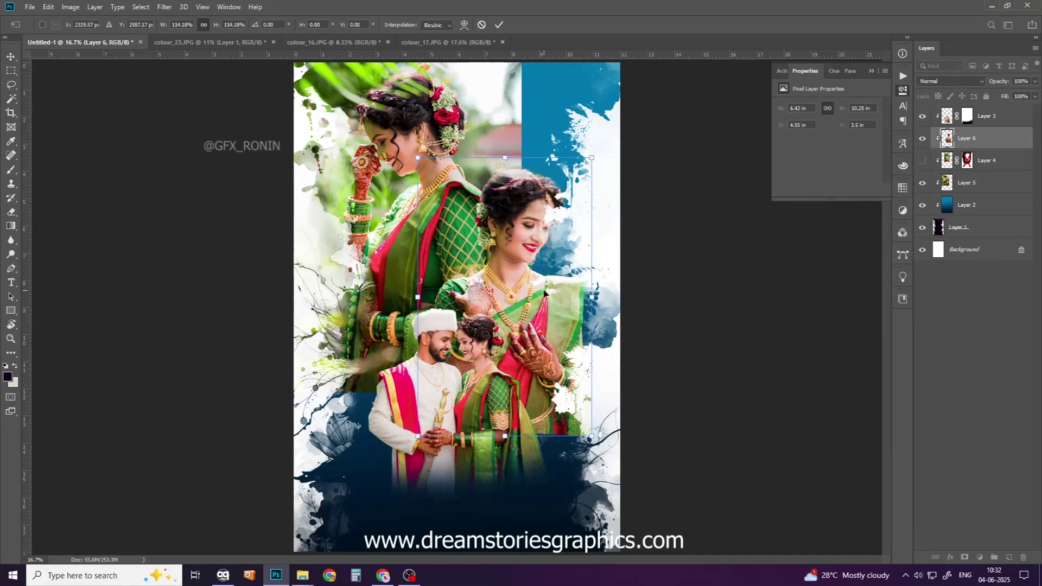
key("Return")
left_click_drag(986, 136, 984, 137)
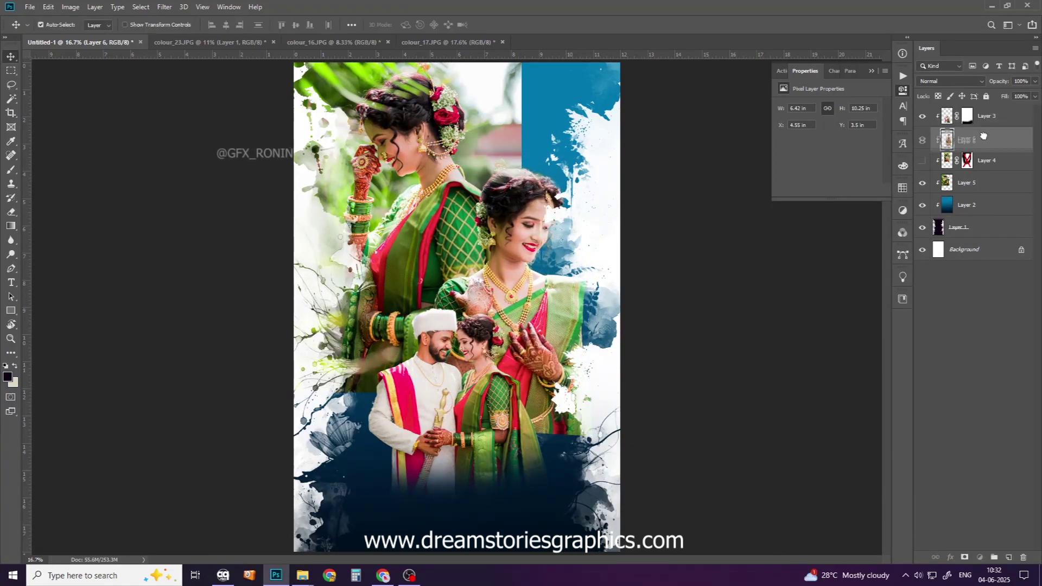
left_click(426, 146)
- Set Layer 5 to Luminosity, add a mask, and soften its top edge with a black brush
left_click(932, 81)
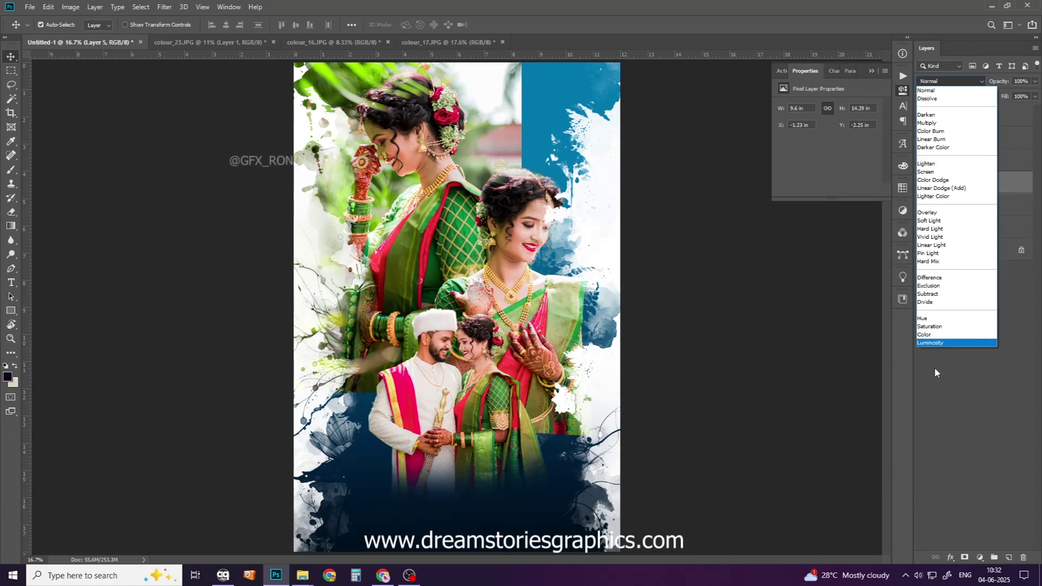
left_click(936, 343)
left_click(965, 558)
key("b")
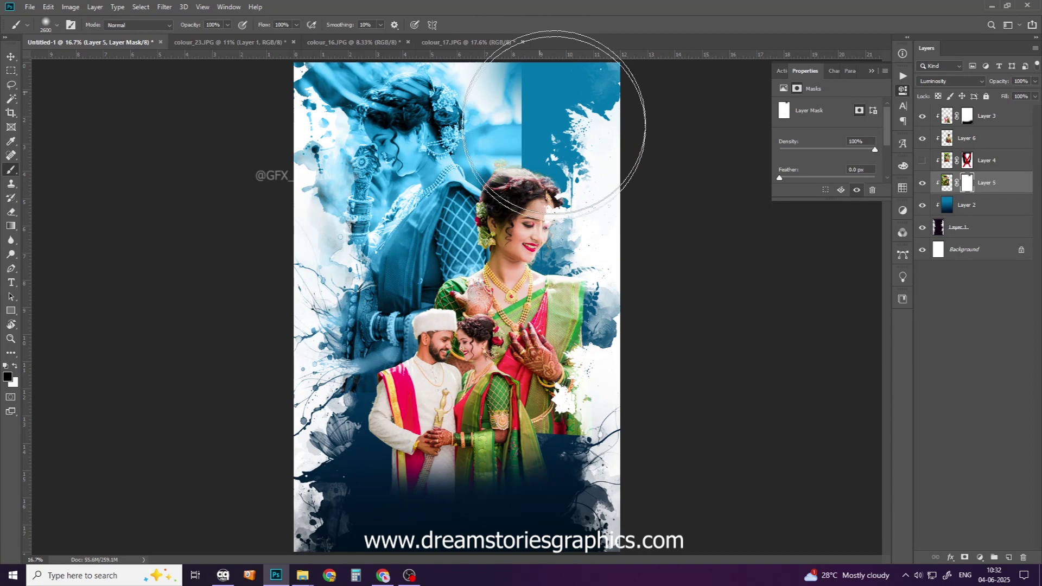
left_click_drag(543, 93, 587, 325)
key("bracketright")
key("bracketright")
key("bracketright")
- Transform Layer 5's mask, resizing and shifting it to fit behind the couple
key("ctrl+t")
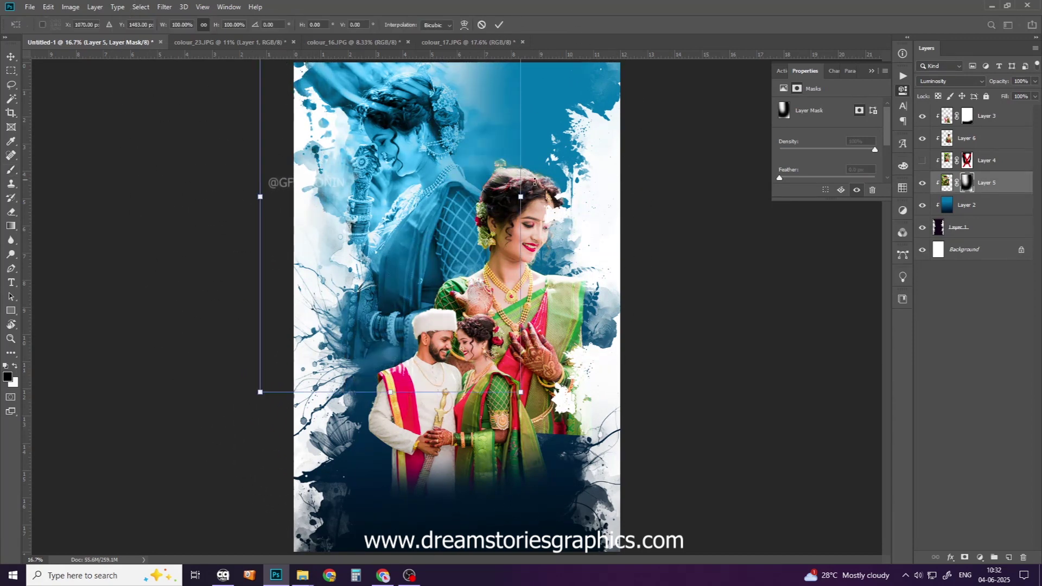
left_click_drag(524, 194, 495, 206)
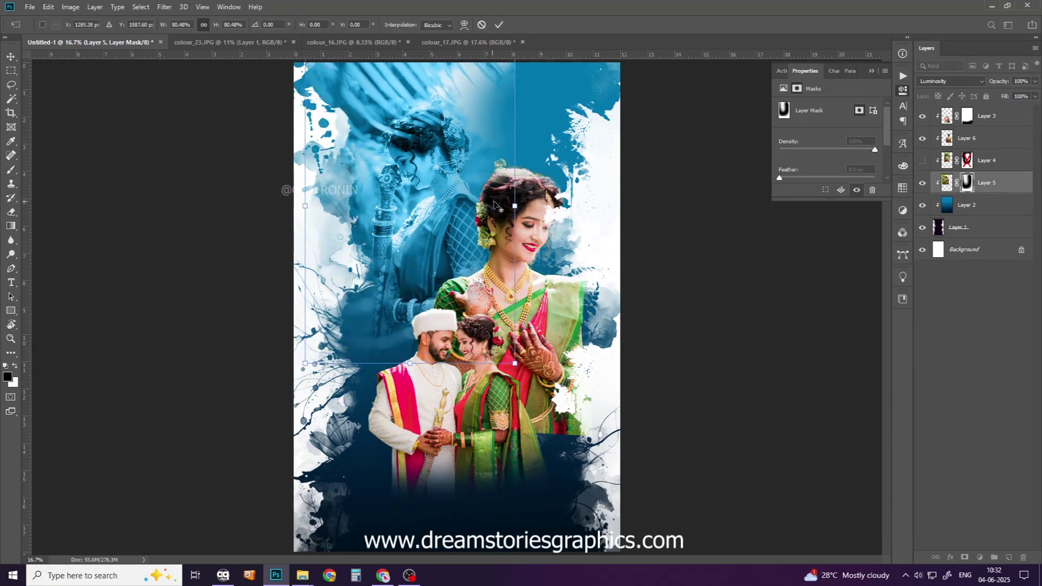
left_click_drag(516, 206, 582, 206)
left_click_drag(452, 206, 476, 194)
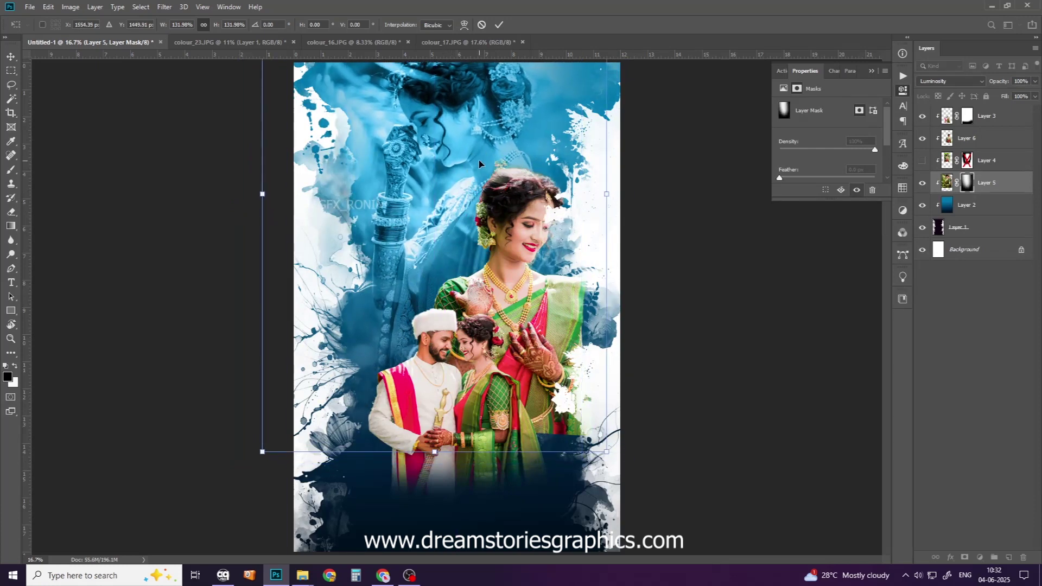
left_click_drag(477, 154, 481, 161)
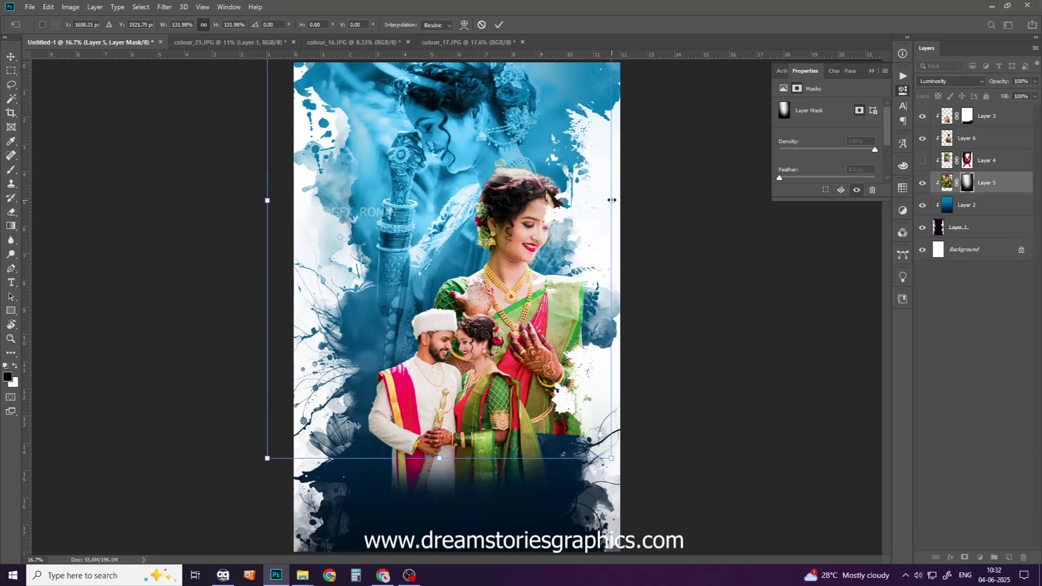
left_click_drag(612, 200, 604, 170)
left_click_drag(476, 149, 480, 153)
key("Return")
- Move the cut-out bride on Layer 6 up and to the left
scroll(477, 190, "up", 3)
mouse_move(513, 264)
left_mouse_down()
mouse_move(455, 196)
mouse_move(462, 204)
left_mouse_up()
key("ctrl+t")
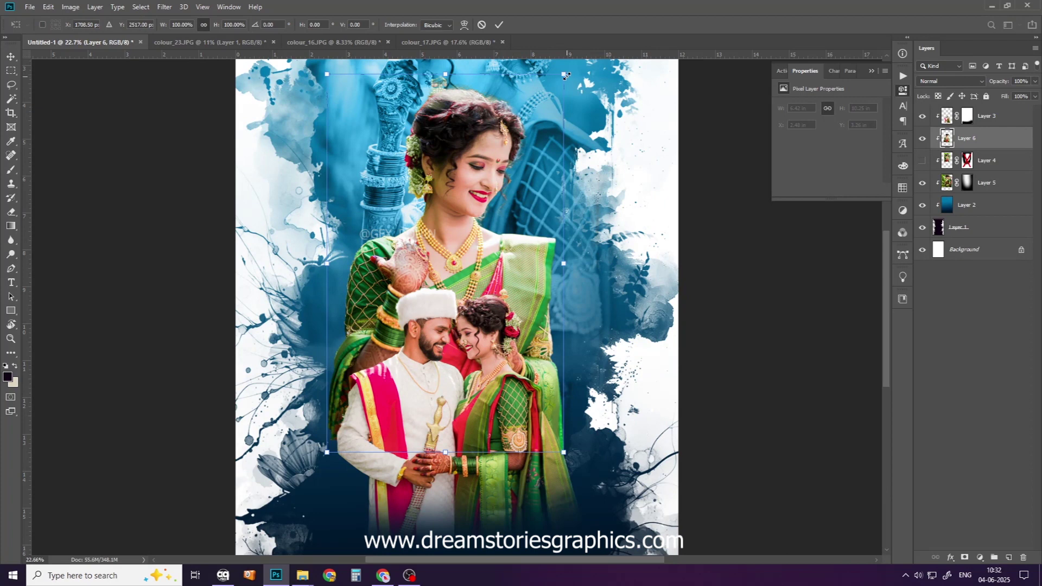
- Resize the cut-out bride to about 83% and move her right and down
left_click_drag(566, 76, 540, 70)
left_click_drag(489, 174, 526, 206)
left_click_drag(573, 103, 581, 98)
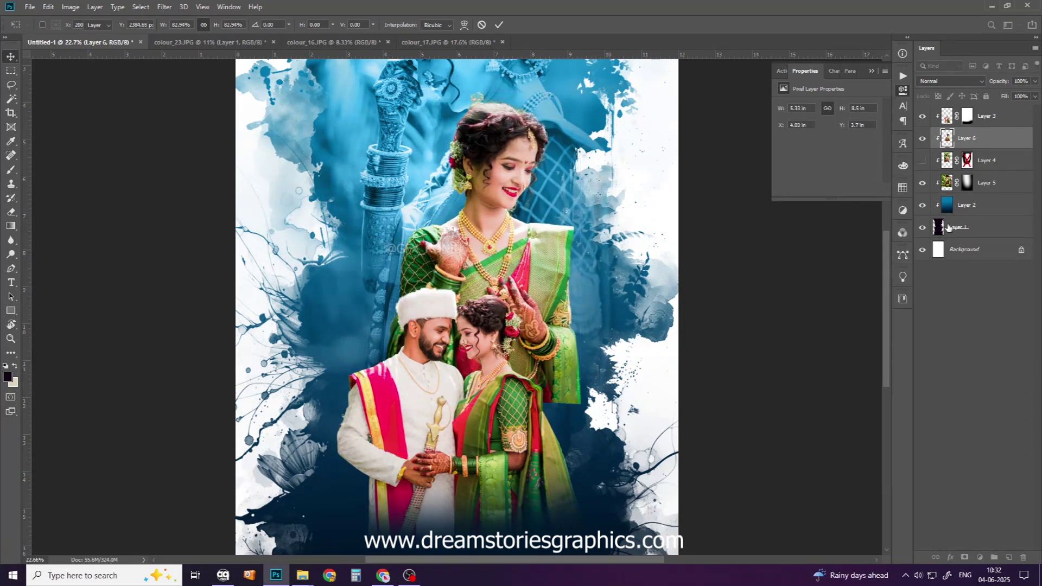
key("Return")
- Add a layer mask to Layer 6 and brush away the bride photo's right edge and bottom
left_click(965, 557)
key("b")
key("bracketleft")
key("bracketleft")
key("bracketleft")
left_click_drag(709, 372, 628, 407)
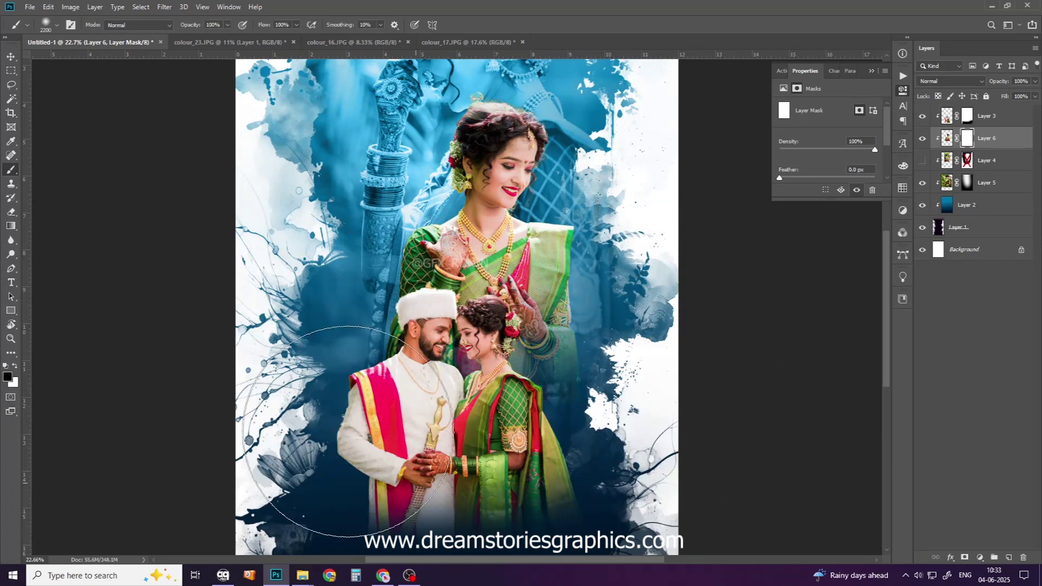
left_click_drag(367, 458, 689, 489)
- Nudge the cut-out bride right and down and enlarge her to about 106%
key("v")
left_click_drag(512, 282, 528, 287)
key("ctrl+t")
left_click_drag(585, 111, 596, 90)
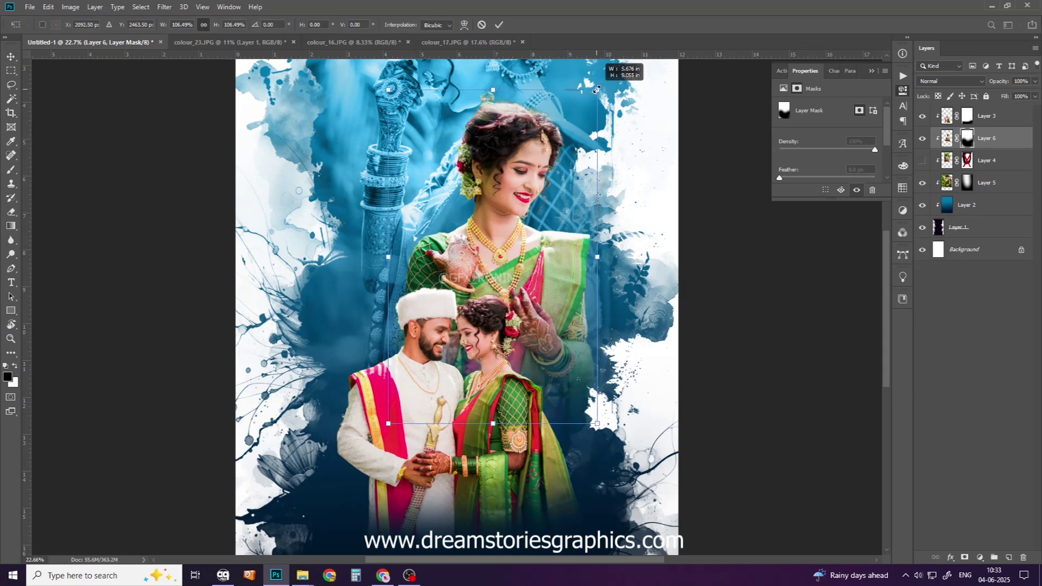
key("Return")
- Move the blue background bride up-left and narrow the top portrait to about 92%
scroll(461, 155, "down", 2)
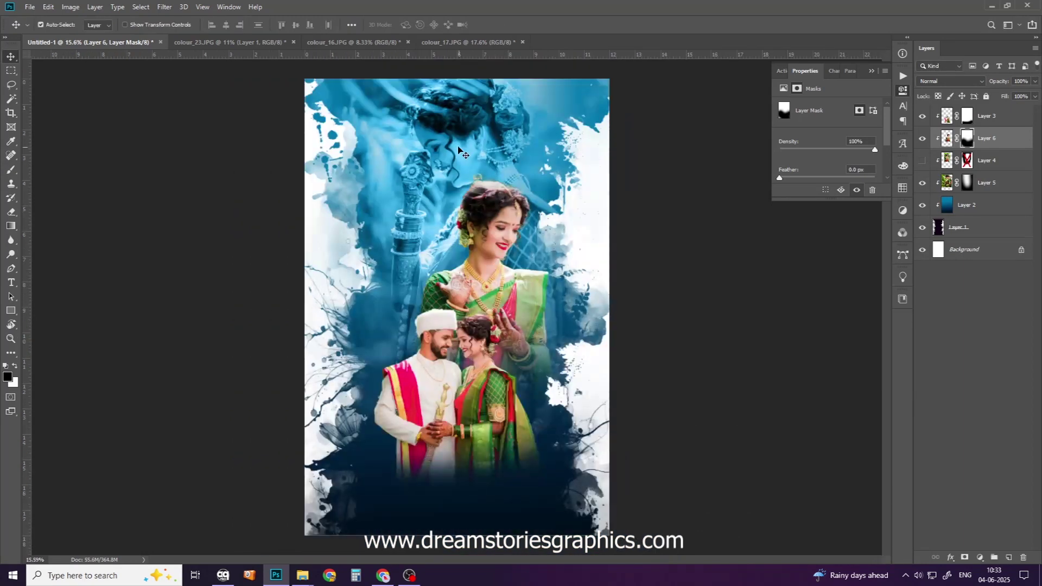
left_click_drag(461, 154, 427, 141)
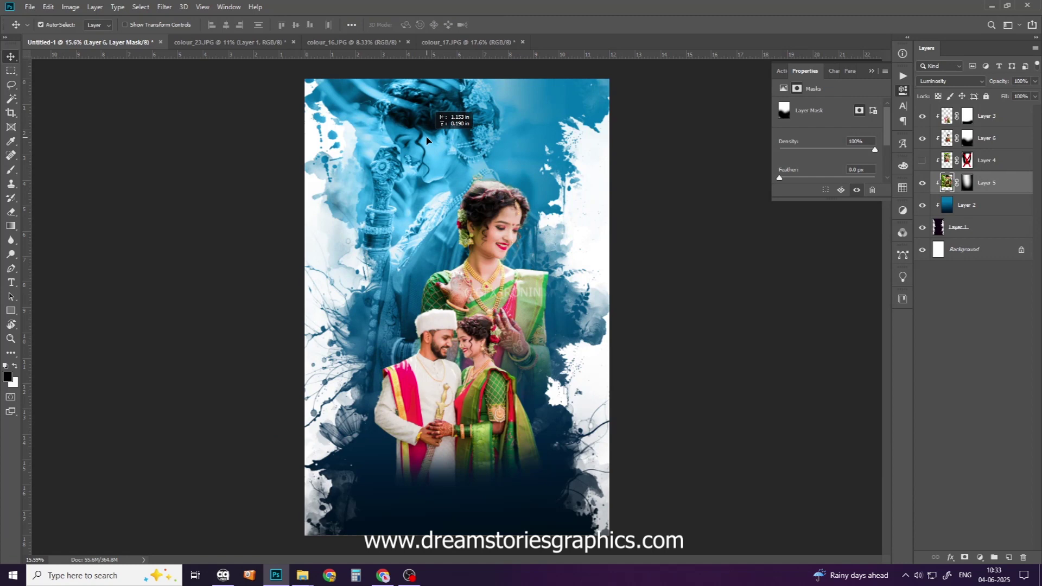
key("ctrl+t")
mouse_move(565, 236)
left_mouse_down()
mouse_move(558, 202)
mouse_move(574, 203)
left_mouse_up()
left_click(987, 138)
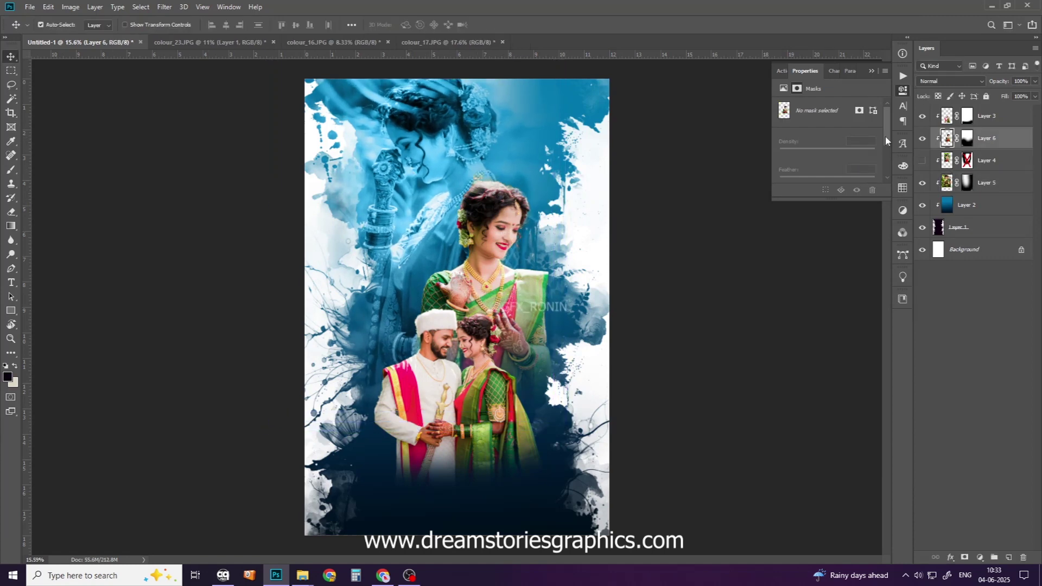
- Set the middle bride portrait's blend mode to Luminosity
left_click(950, 81)
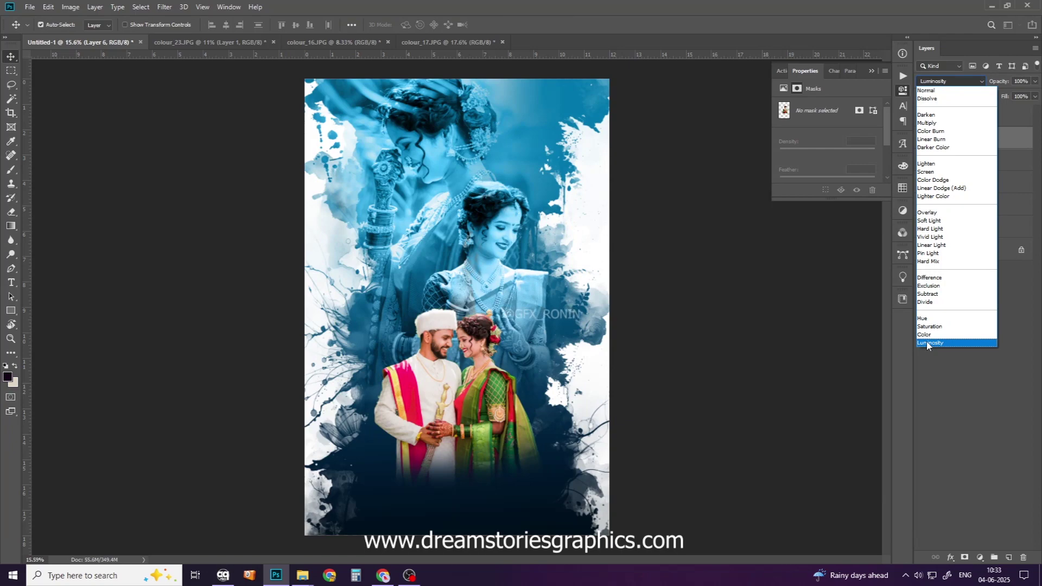
left_click(929, 343)
scroll(489, 271, "up", 5)
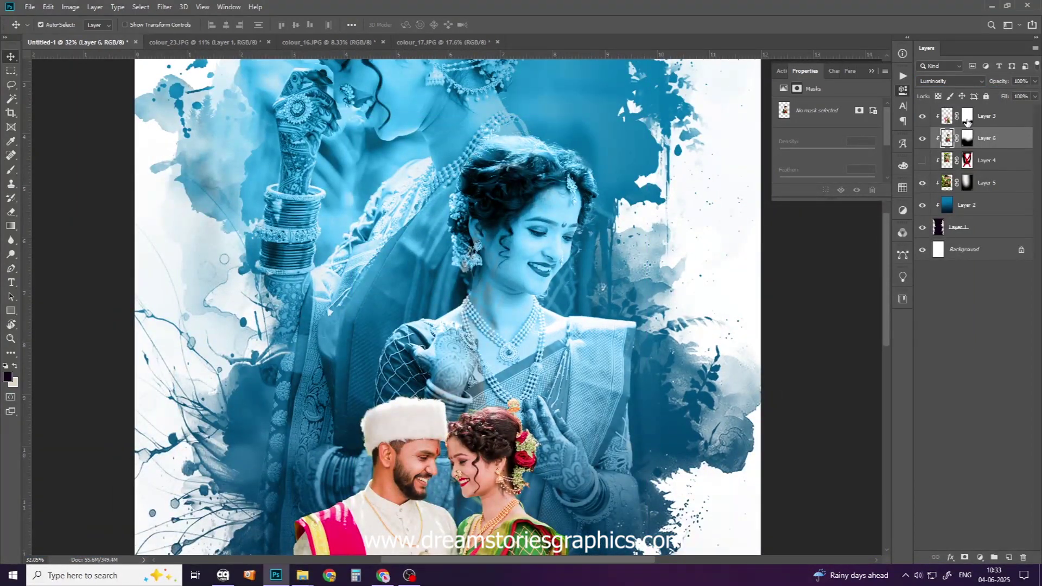
- Target the top portrait's layer mask and switch to a smaller brush for soft painting
left_click(968, 183)
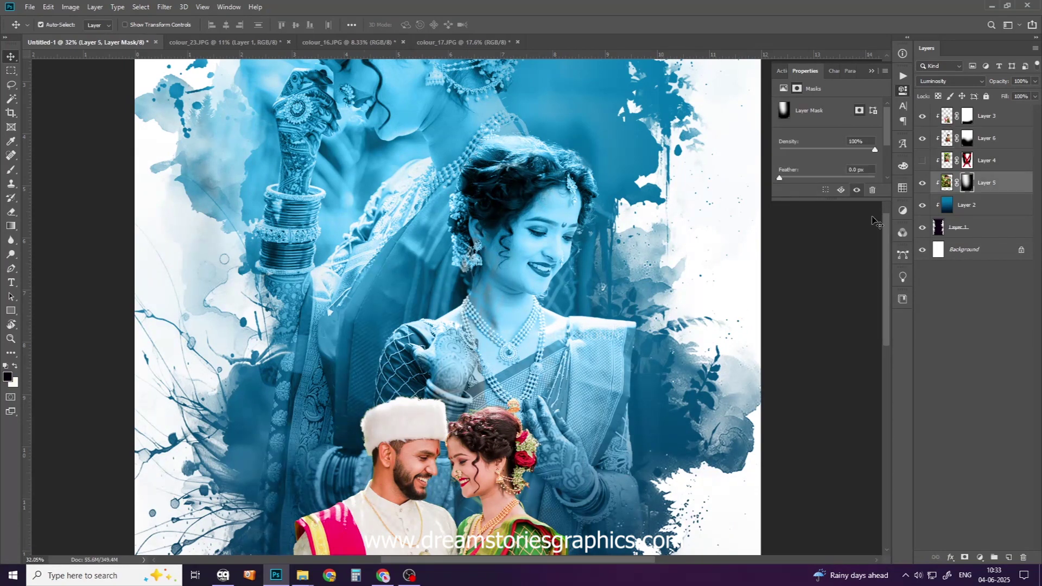
key("b")
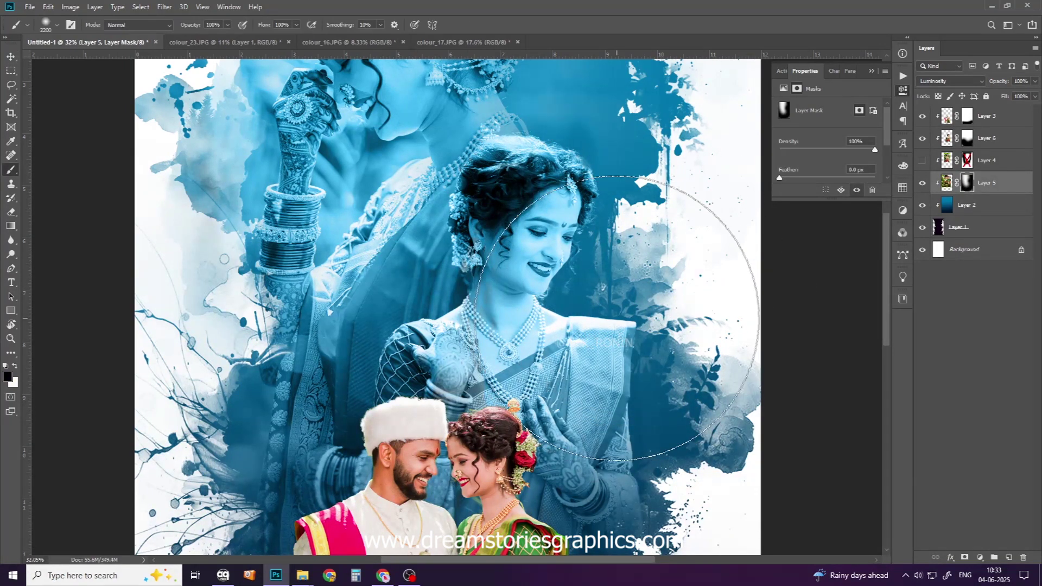
key("bracketleft")
key("bracketleft")
key("bracketleft")
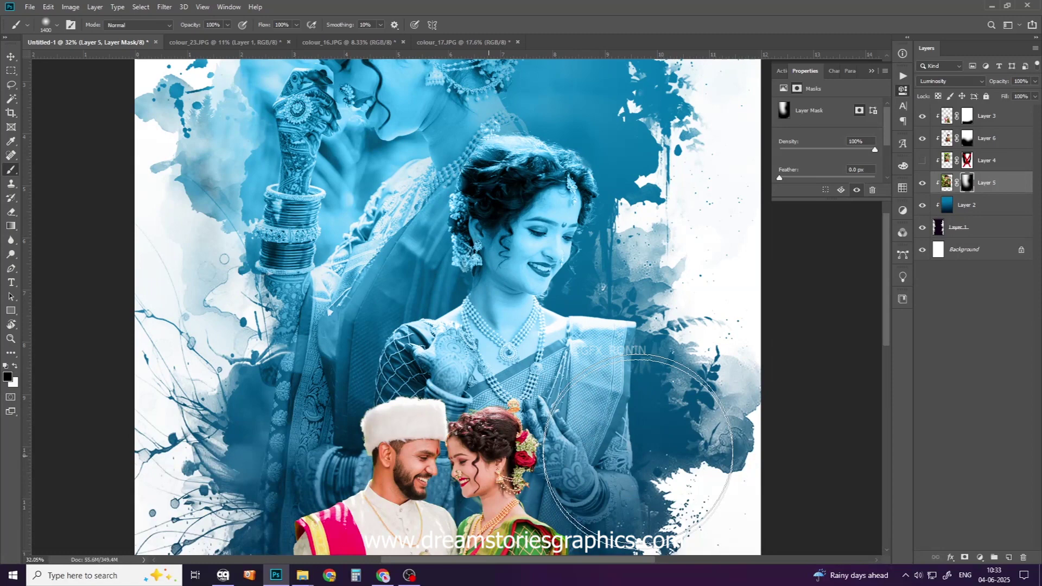
scroll(597, 304, "down", 3)
scroll(529, 293, "up", 2)
scroll(528, 294, "down", 1)
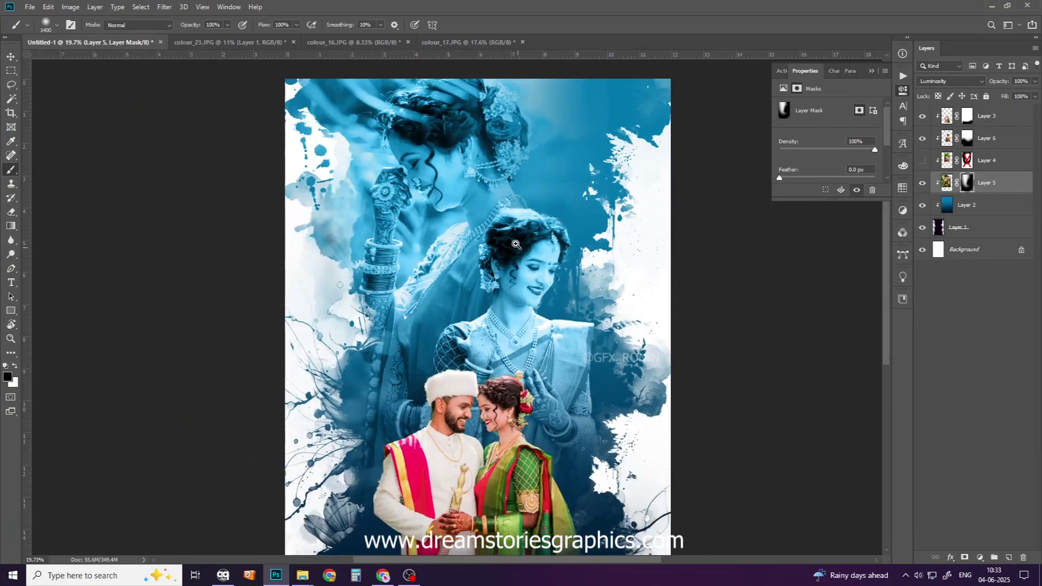
scroll(488, 228, "up", 3)
scroll(467, 197, "down", 1)
- Shift the middle bride portrait slightly right with the Move tool
key("v")
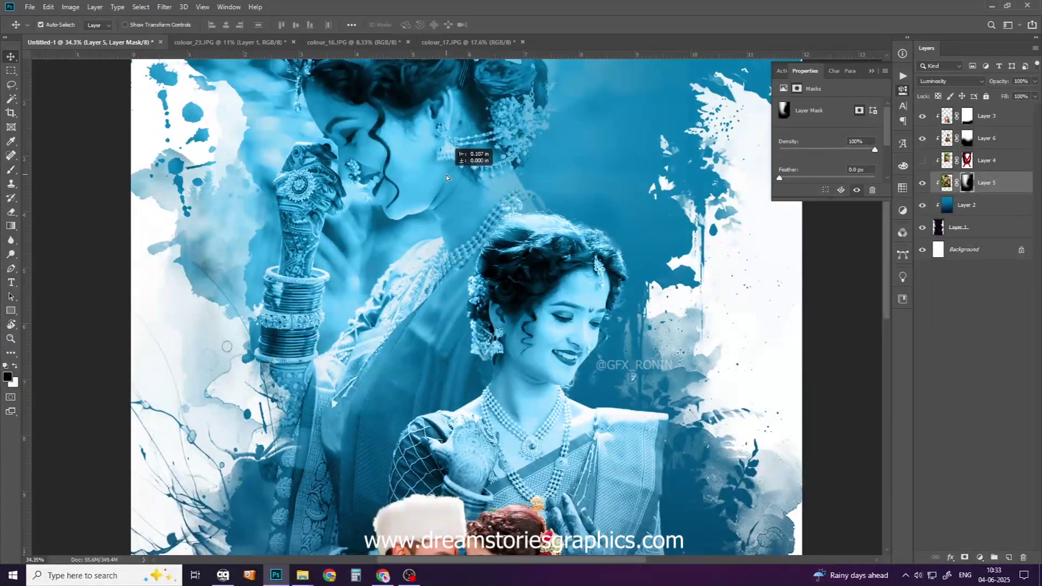
left_click_drag(447, 175, 536, 317)
scroll(506, 370, "down", 2)
scroll(506, 371, "up", 2)
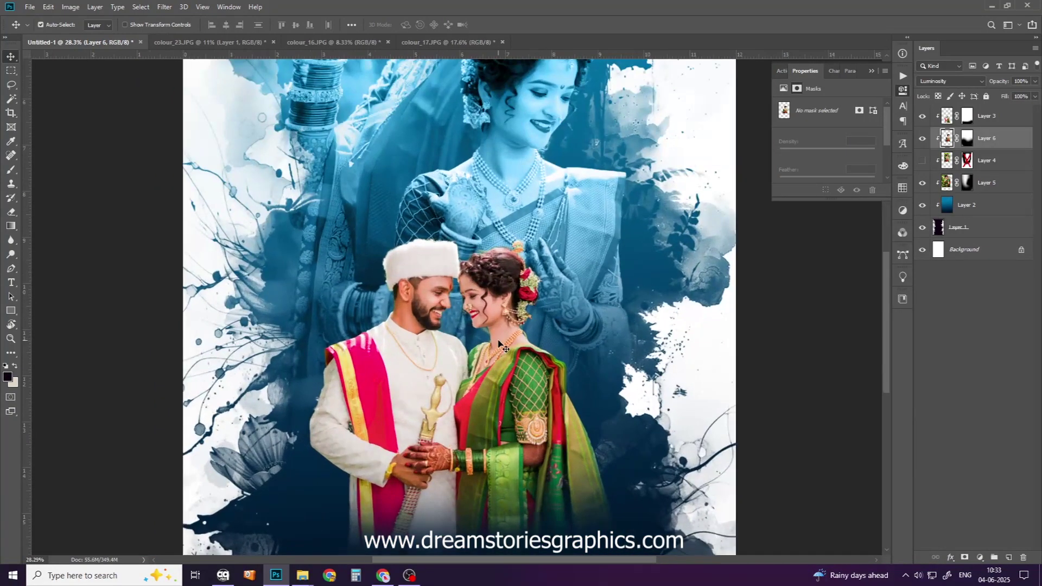
- Move the couple up and free-transform them to about 96% size
left_click_drag(506, 370, 508, 301)
key("ctrl+t")
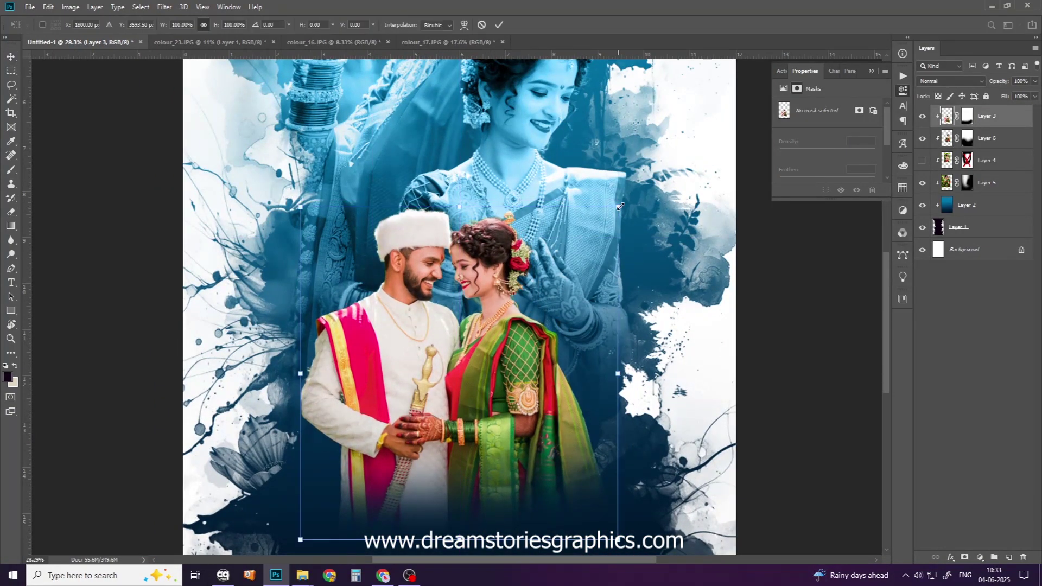
left_click_drag(619, 208, 612, 215)
left_click_drag(546, 284, 525, 280)
left_click_drag(608, 213, 616, 194)
key("Return")
- Lower the couple in the poster and fine-tune their scale back to about 96%
left_click_drag(535, 308, 541, 355)
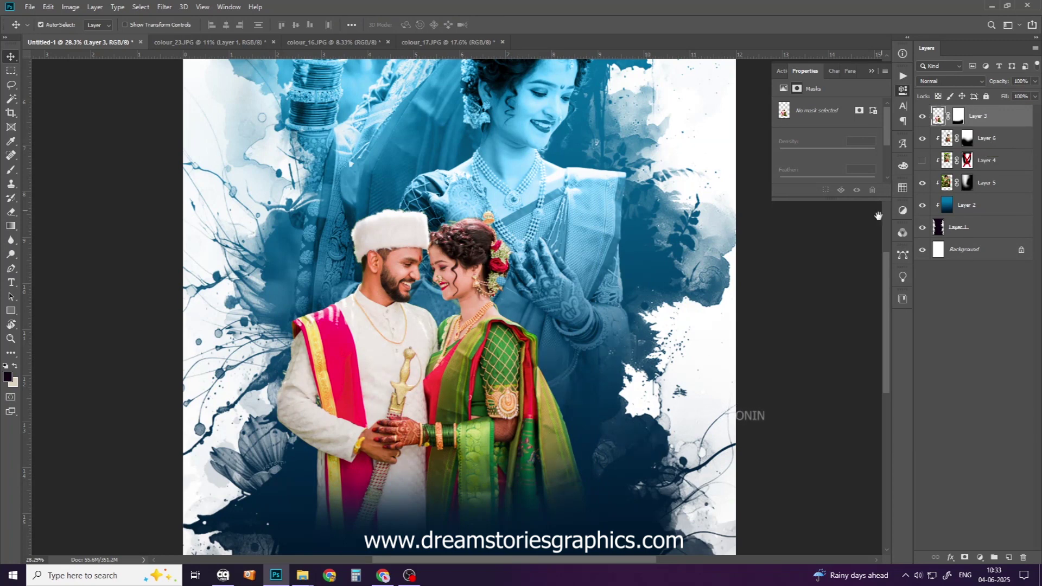
scroll(624, 304, "down", 2)
mouse_move(488, 343)
left_mouse_down()
mouse_move(471, 381)
mouse_move(504, 374)
left_mouse_up()
key("ctrl+t")
mouse_move(614, 221)
left_mouse_down()
mouse_move(606, 234)
mouse_move(597, 195)
left_mouse_up()
left_click_drag(508, 292, 516, 306)
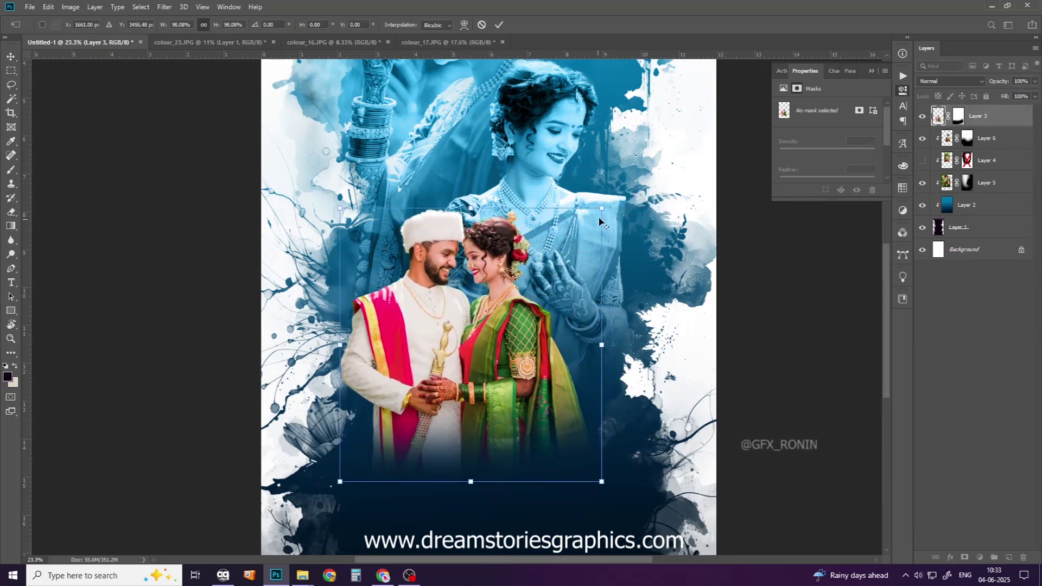
left_click_drag(600, 221, 603, 209)
key("Return")
- Check the poster, then bring up the open File Explorer folder windows
scroll(504, 345, "down", 3)
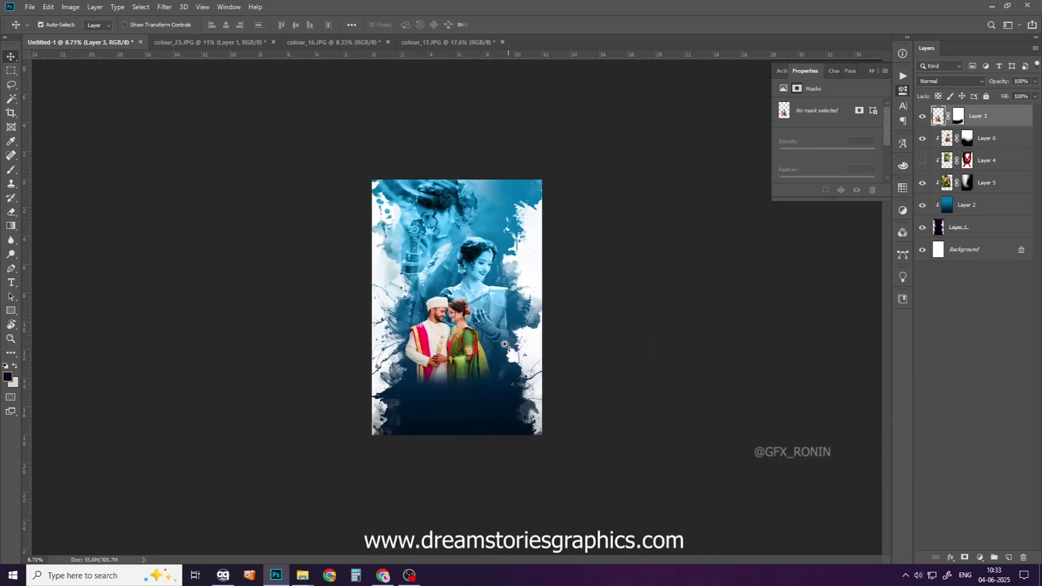
scroll(505, 345, "up", 3)
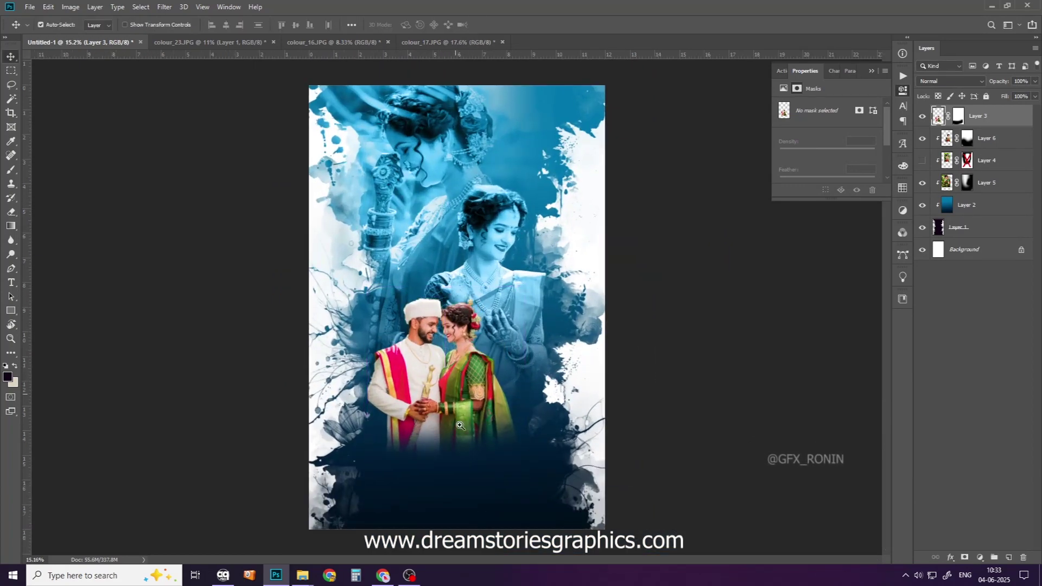
scroll(461, 425, "up", 2)
mouse_move(302, 575)
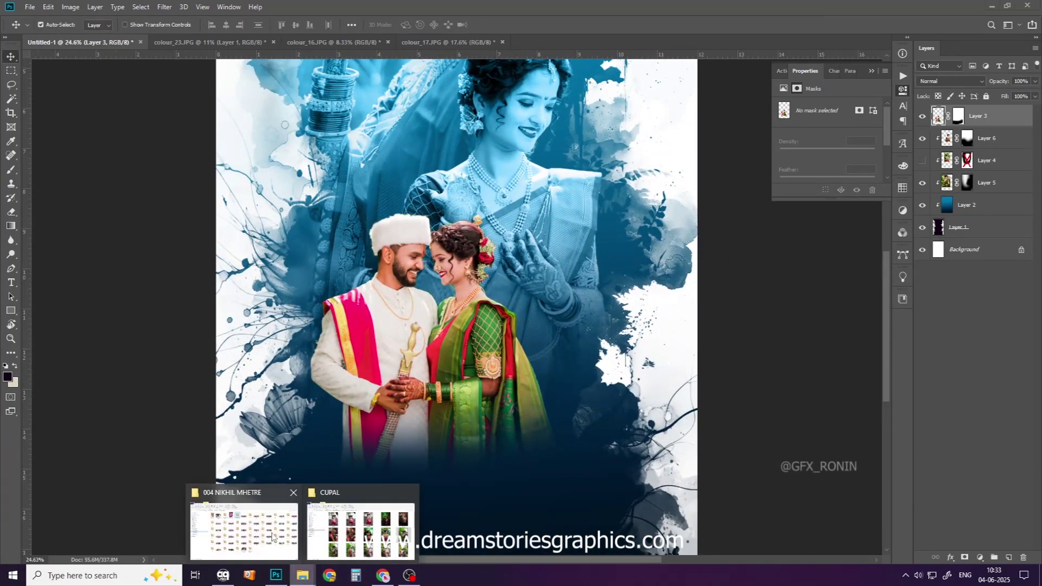
left_click(257, 529)
- Navigate from the CUPAL folder window to G:\background\00
left_click(361, 527)
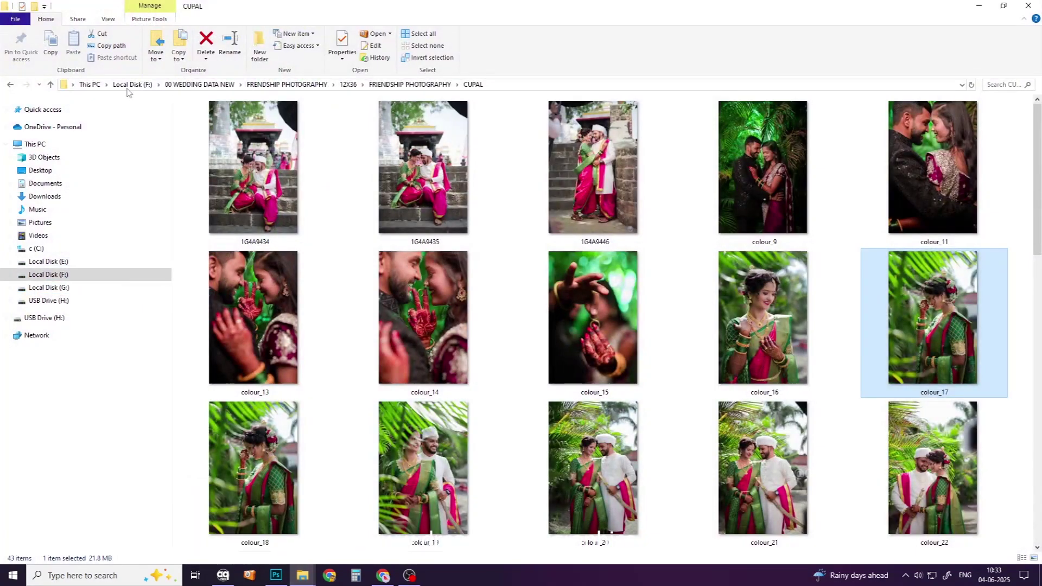
left_click(60, 288)
left_click(465, 147)
double_click(464, 148)
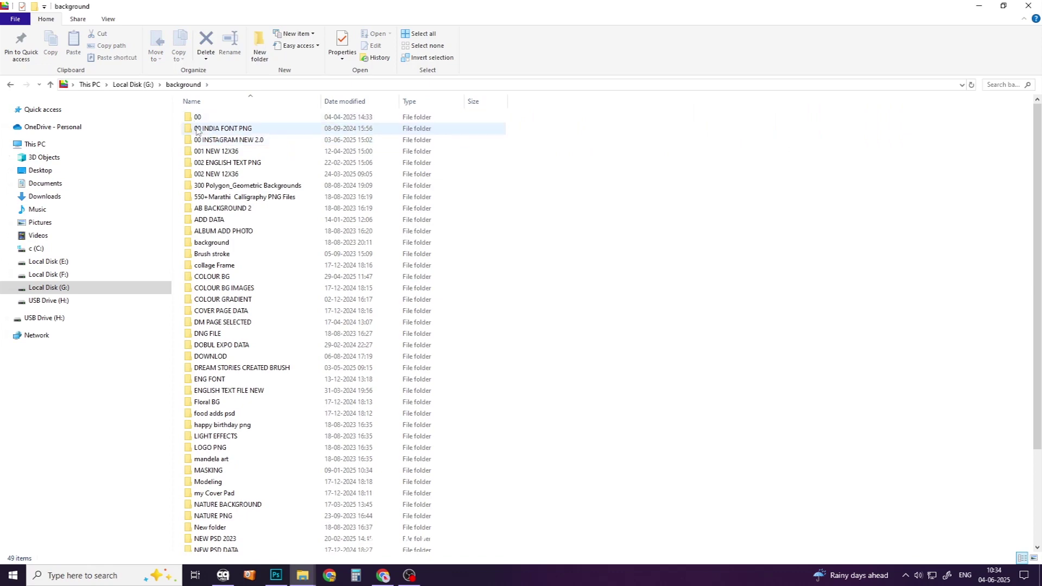
left_click(212, 121)
double_click(211, 120)
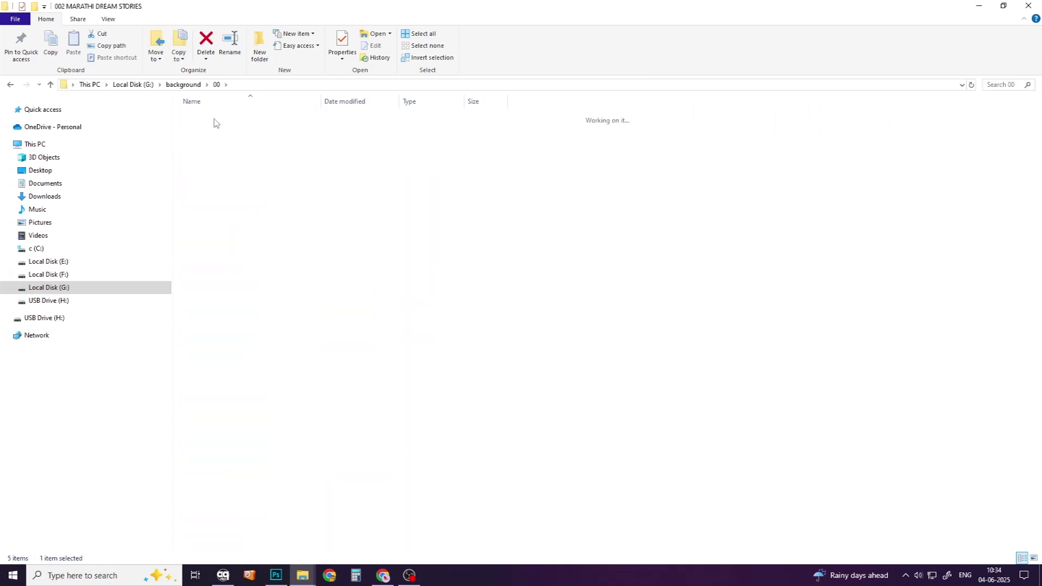
- Browse 02 ENGLISH TEXT, then go back and open the marathi calligraphy folder
double_click(214, 121)
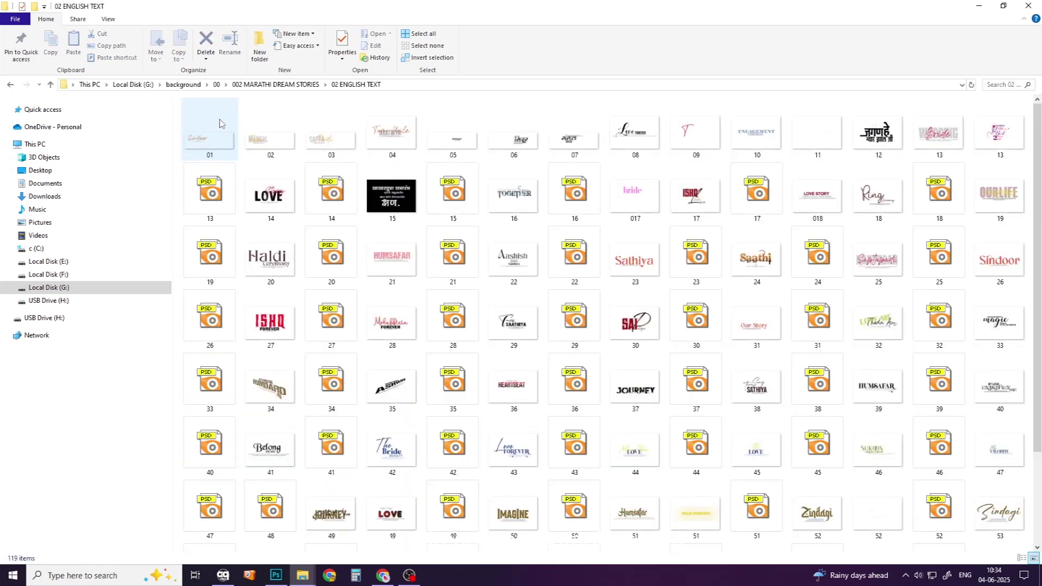
scroll(571, 254, "up", 1, "ctrl")
scroll(572, 254, "up", 1, "ctrl")
scroll(571, 254, "up", 1, "ctrl")
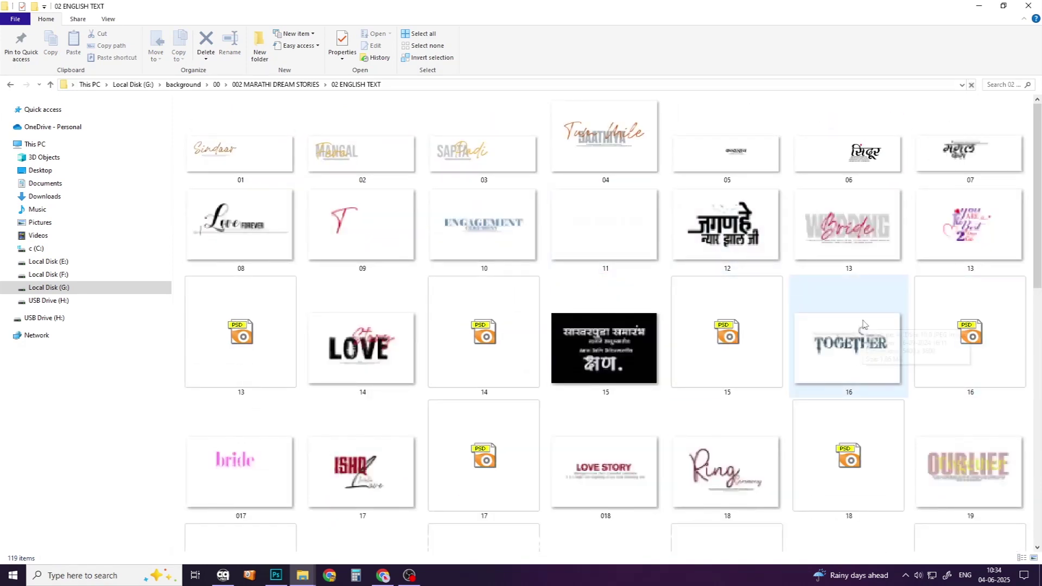
scroll(775, 322, "down", 3)
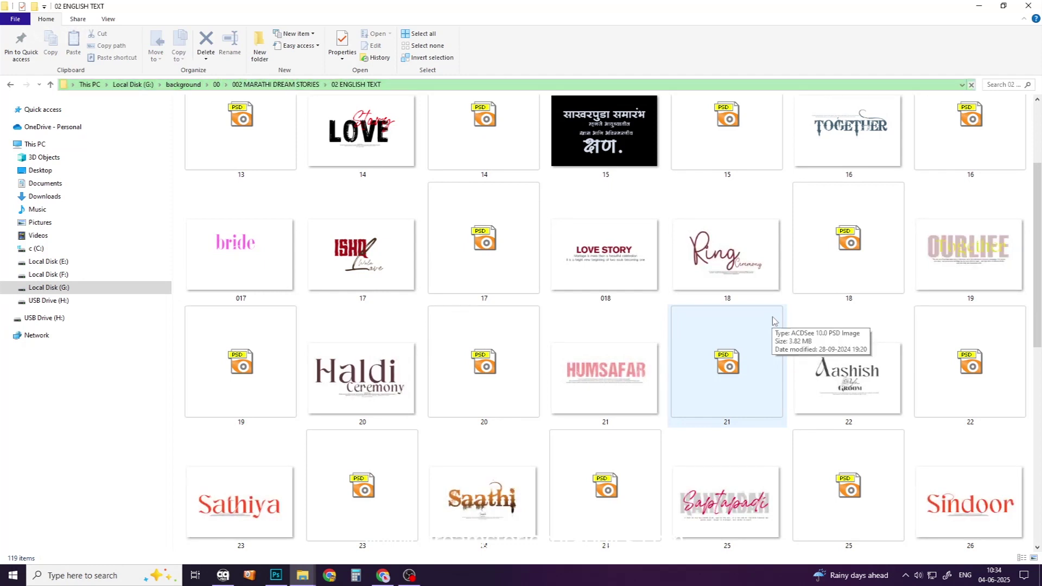
scroll(775, 322, "down", 3)
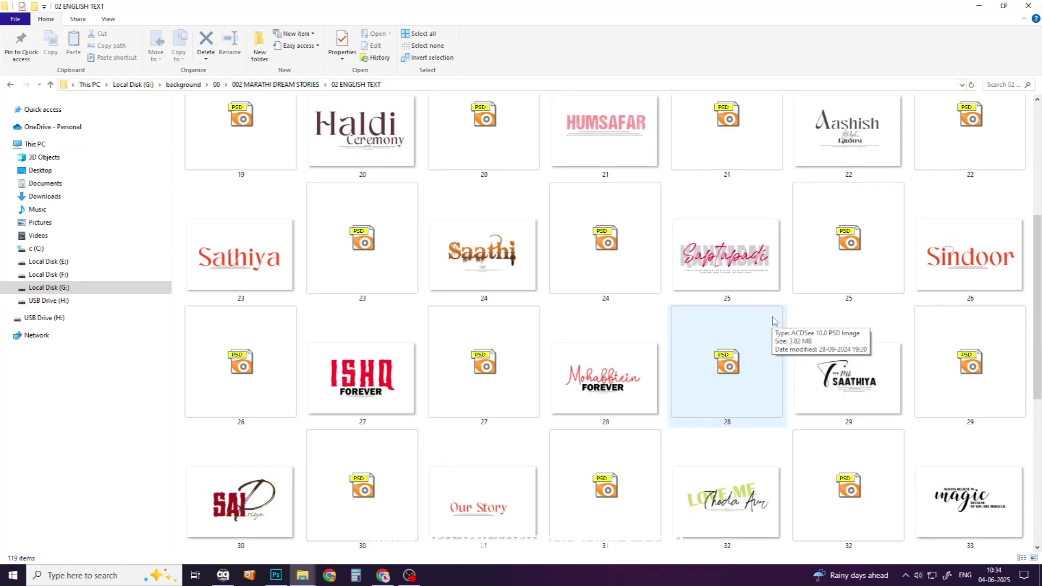
scroll(775, 321, "down", 3)
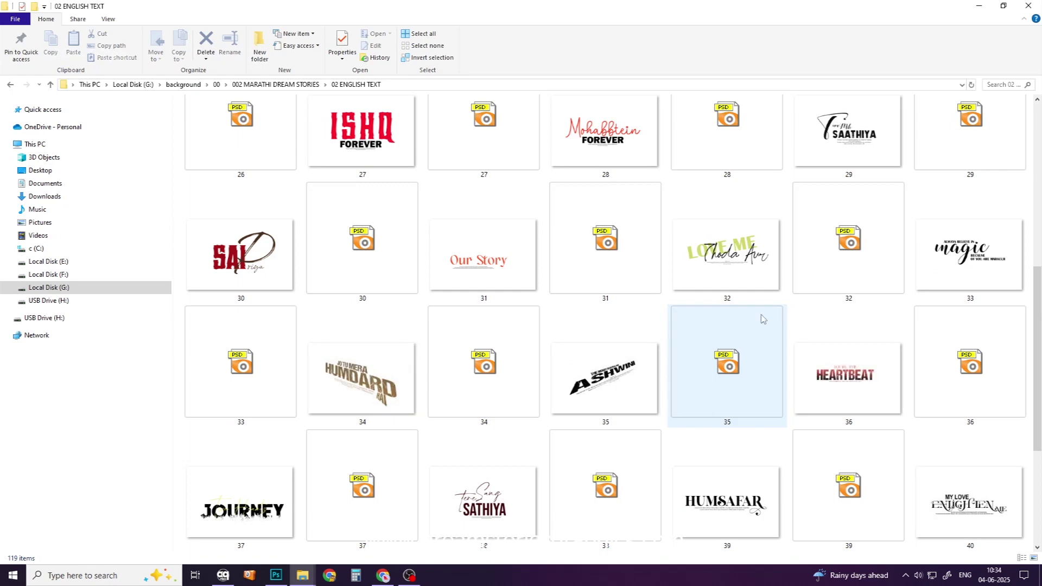
scroll(472, 255, "up", 5)
key("BackSpace")
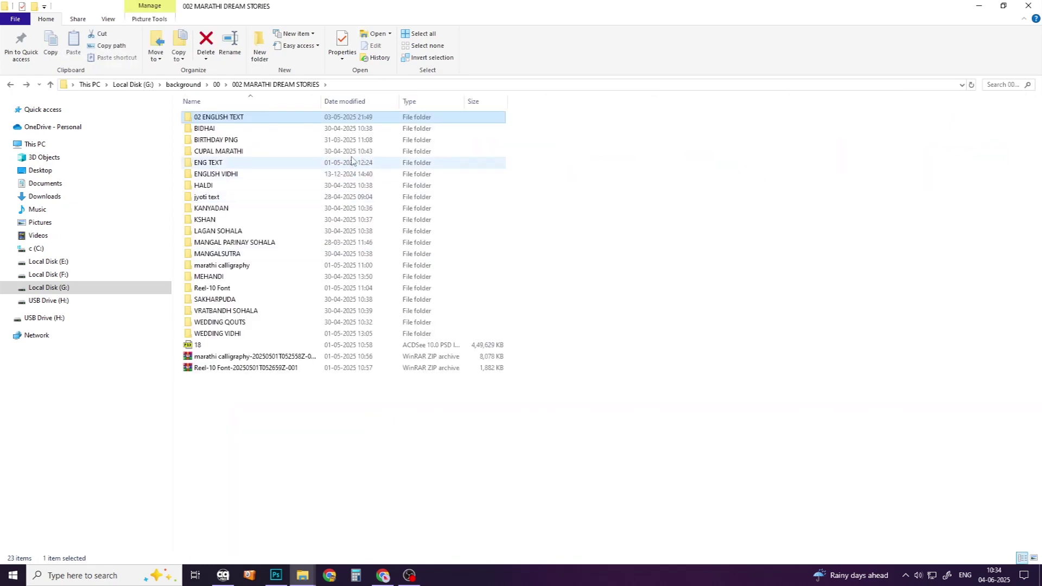
double_click(222, 265)
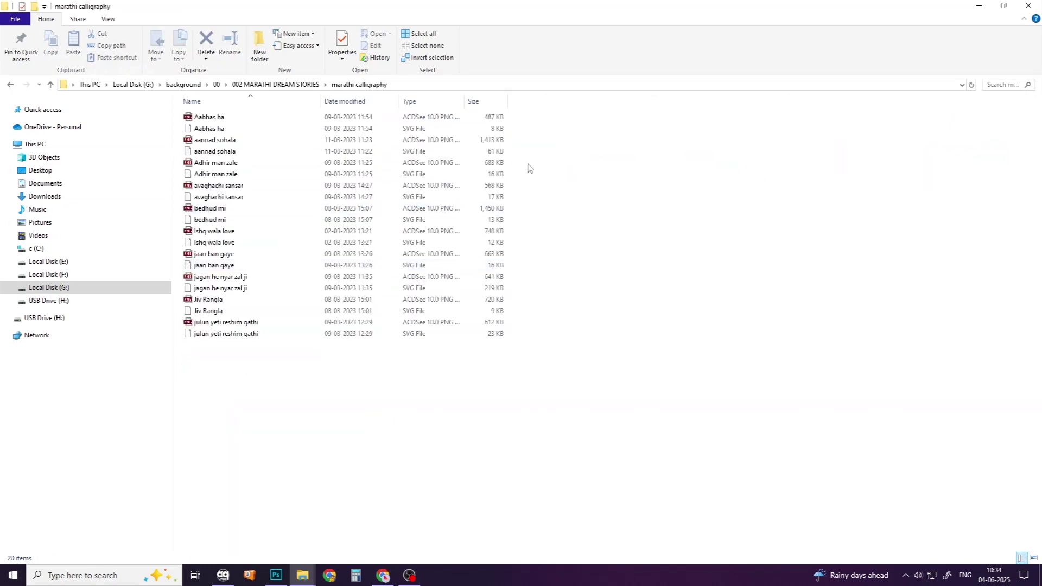
- Show the calligraphy files as large icons and drag julun yeti reshim gathi into the poster
left_click(109, 20)
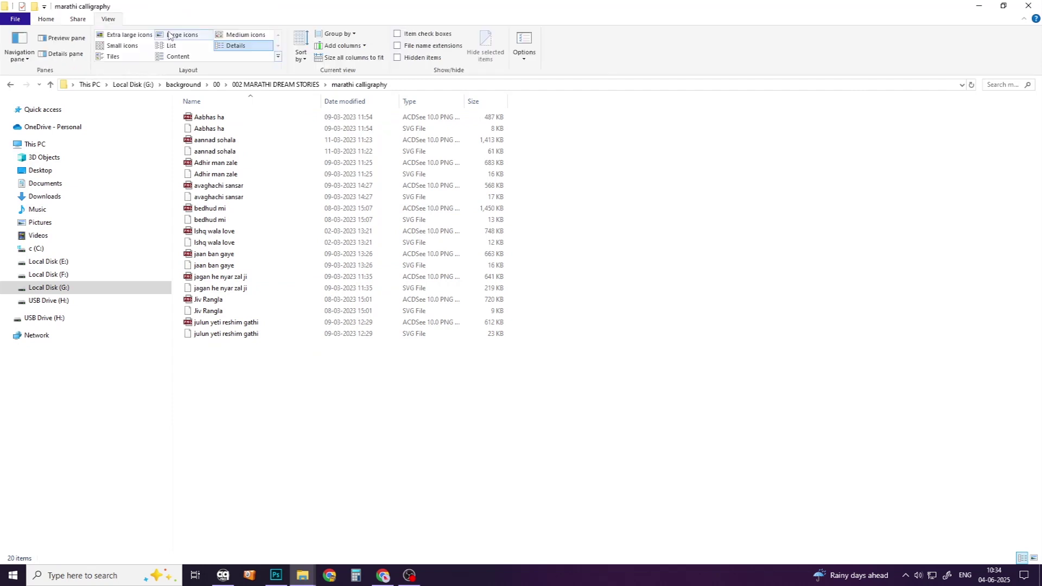
left_click(182, 34)
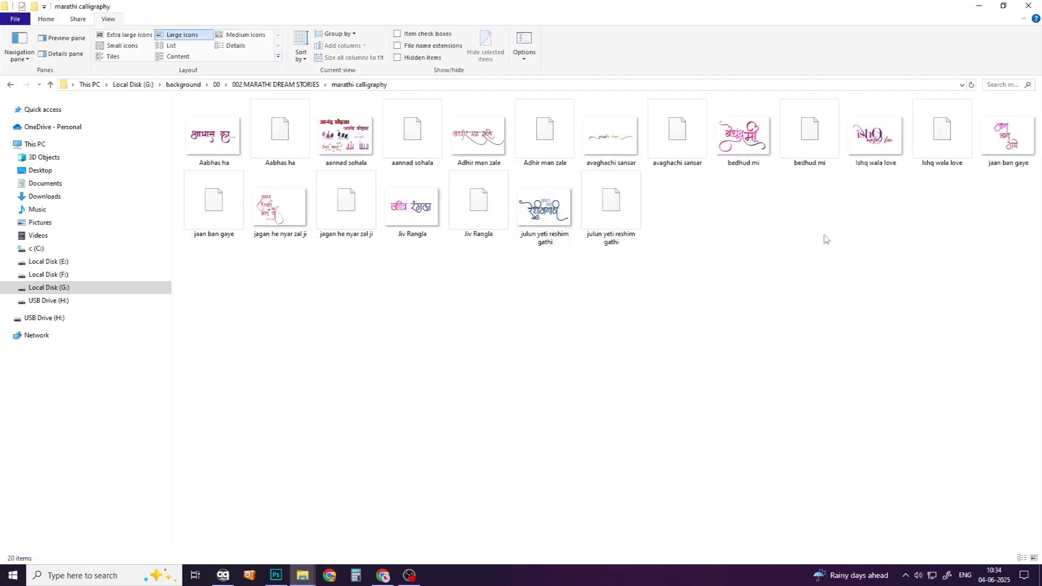
mouse_move(612, 209)
left_mouse_down()
mouse_move(278, 579)
mouse_move(551, 272)
left_mouse_up()
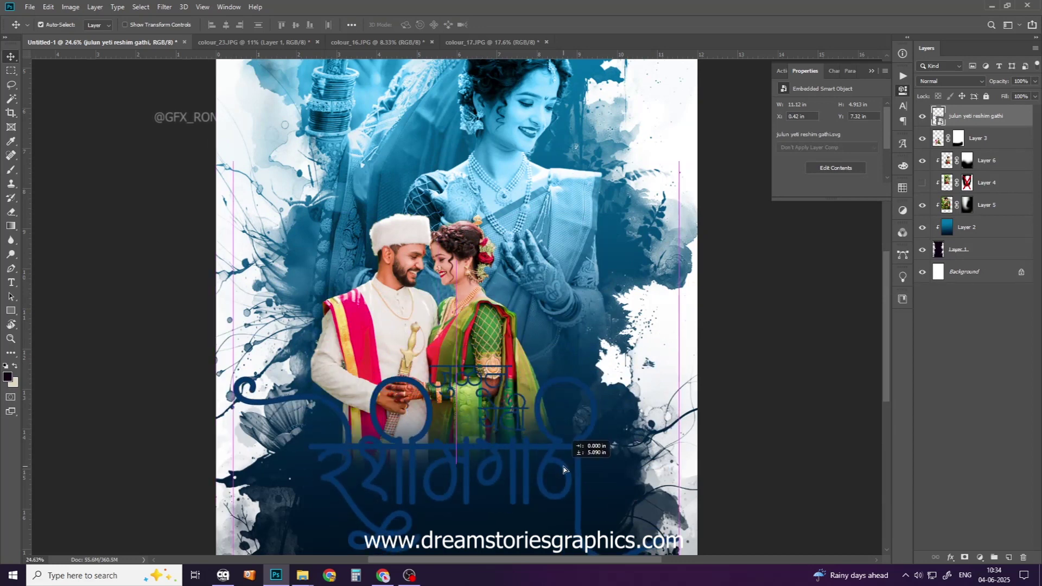
- Scale the placed calligraphy title and position it at the bottom centre
left_click_drag(697, 263, 548, 367)
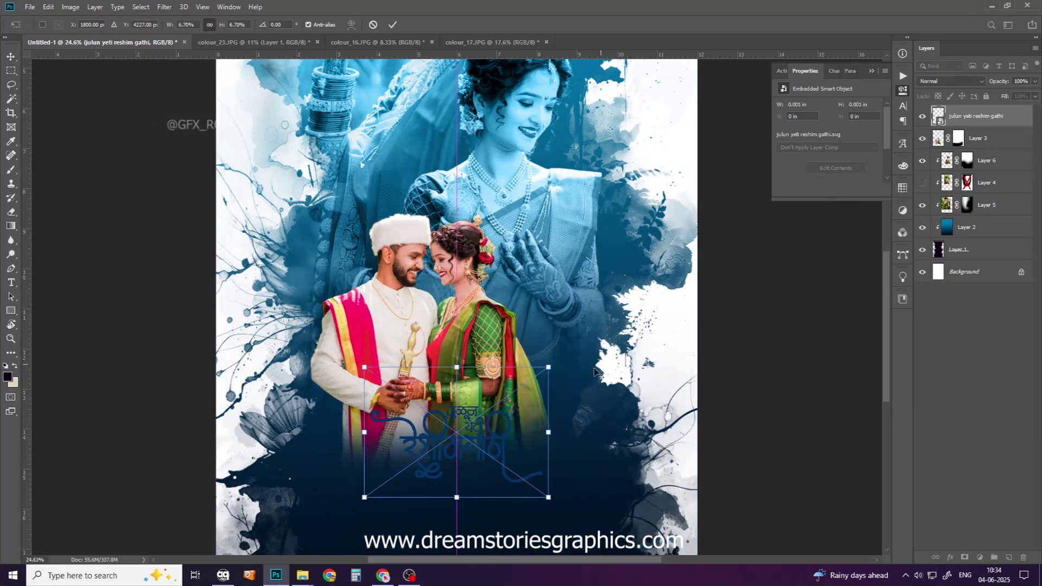
left_click_drag(499, 459, 507, 477)
left_click_drag(372, 514, 350, 535)
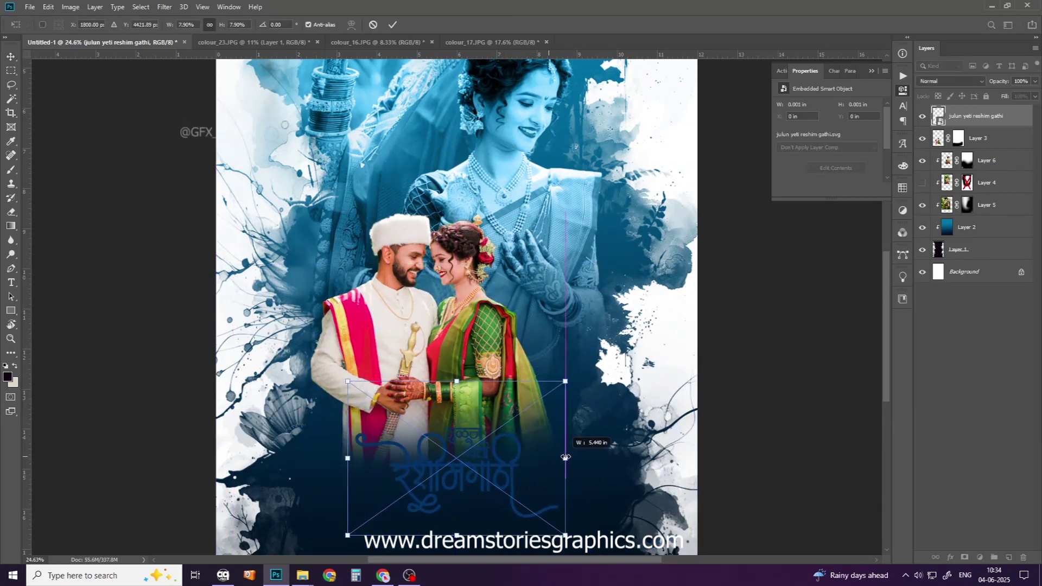
key("Return")
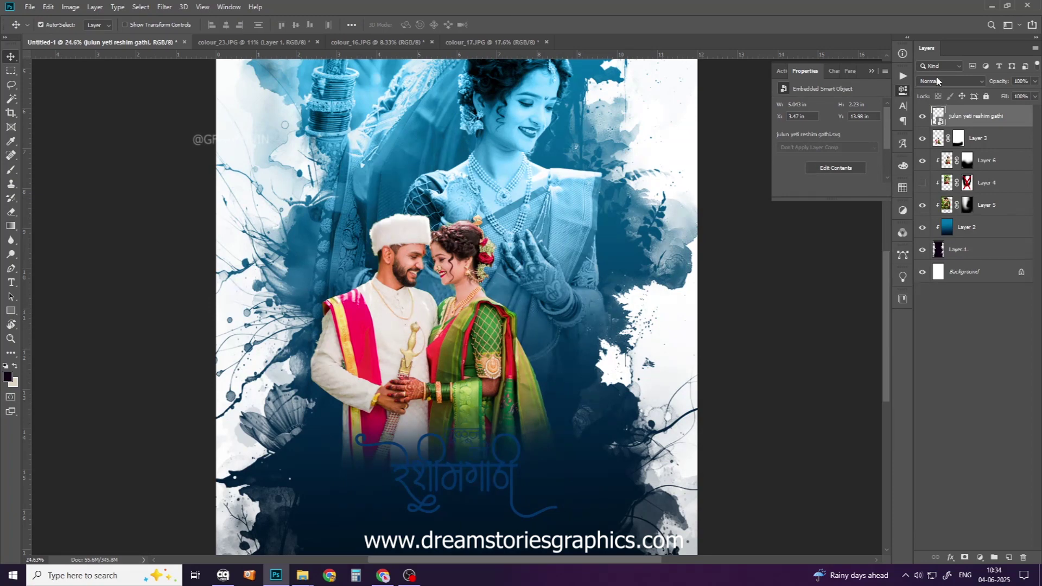
- Whiten the title with the FONT COLOUR action, inspect it, then delete the layer
left_click(904, 76)
left_click(809, 189)
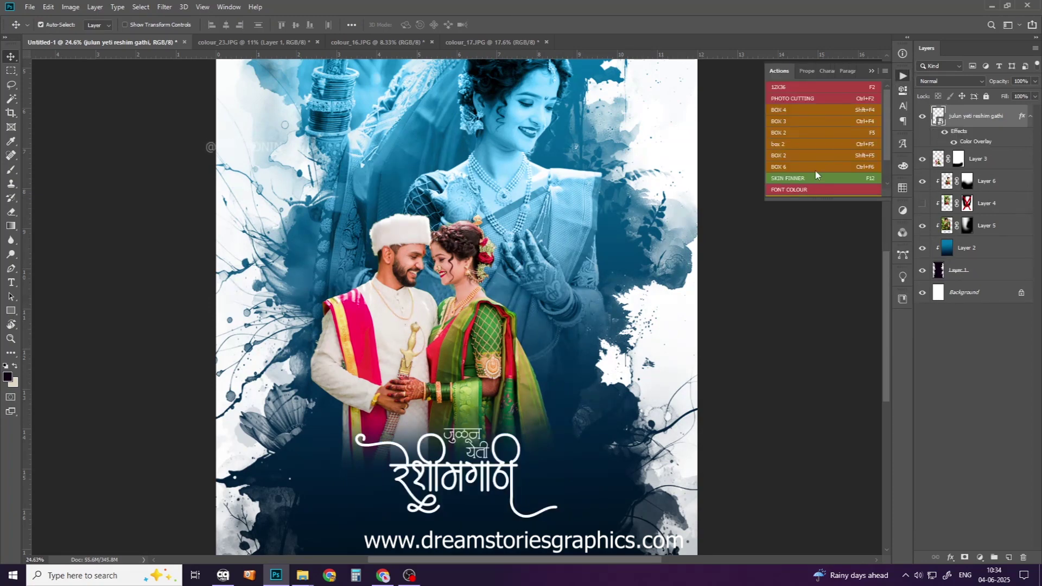
left_click(871, 71)
scroll(590, 289, "up", 3)
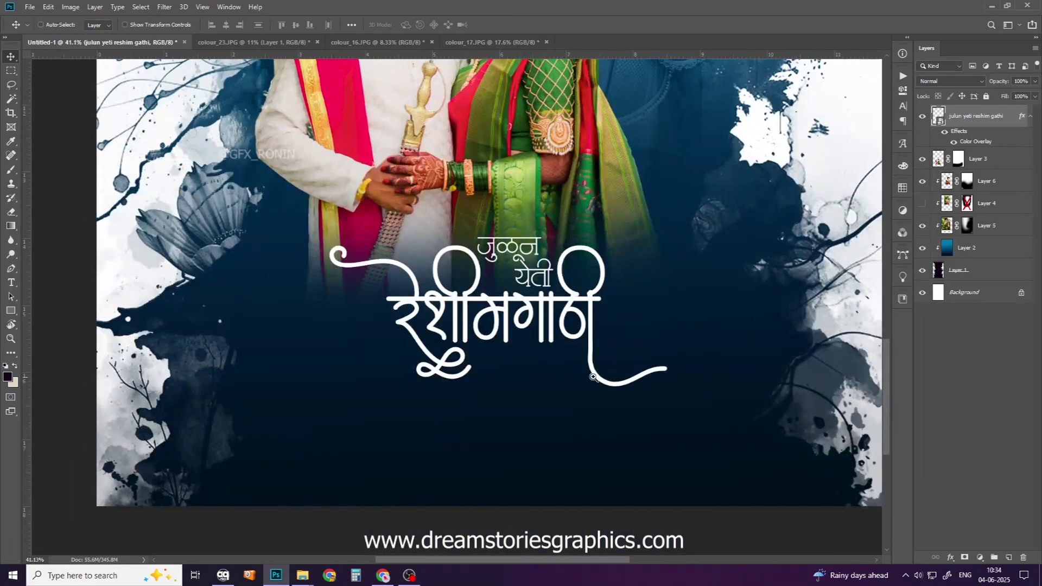
scroll(612, 377, "down", 2)
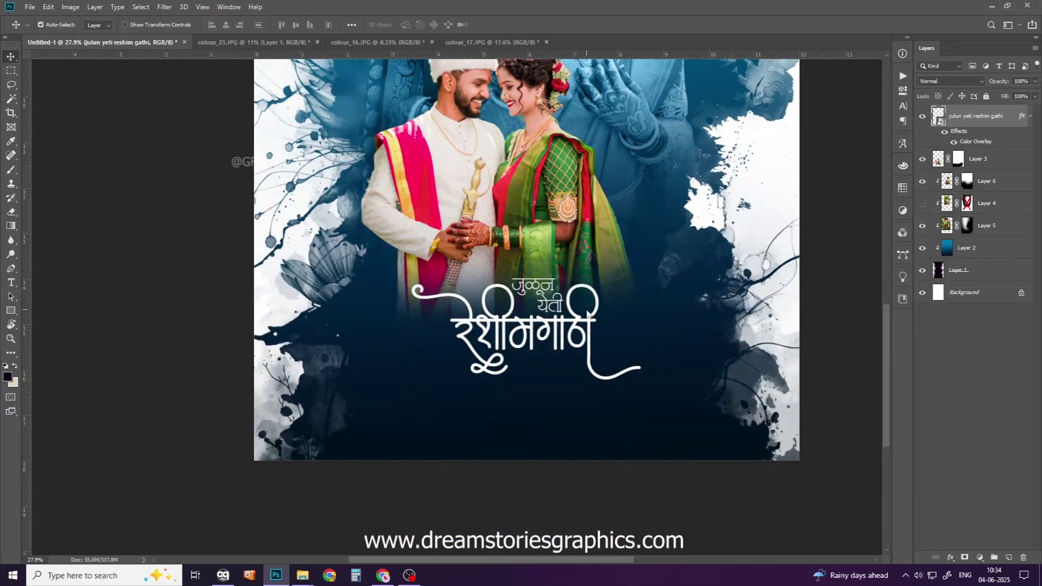
key("Delete")
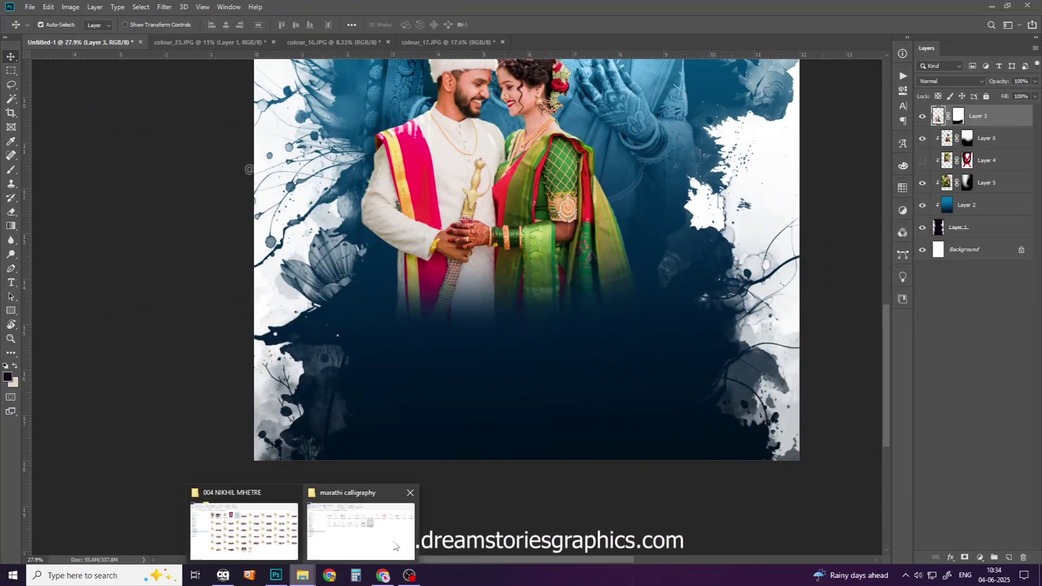
- Open the 02 ENGLISH TEXT folder and preview the TOGETHER title design
left_click(358, 521)
key("alt+Up")
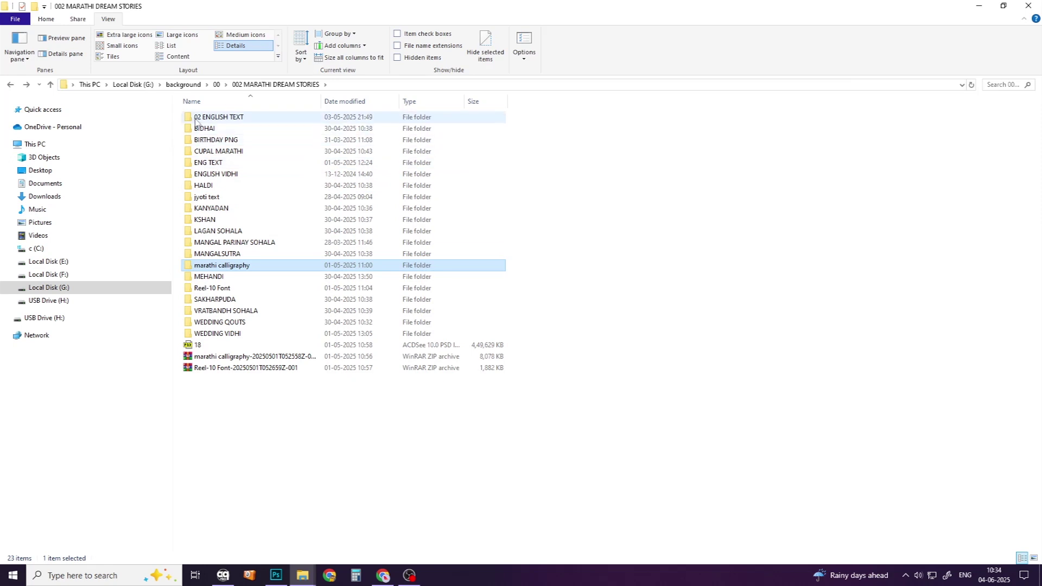
double_click(198, 118)
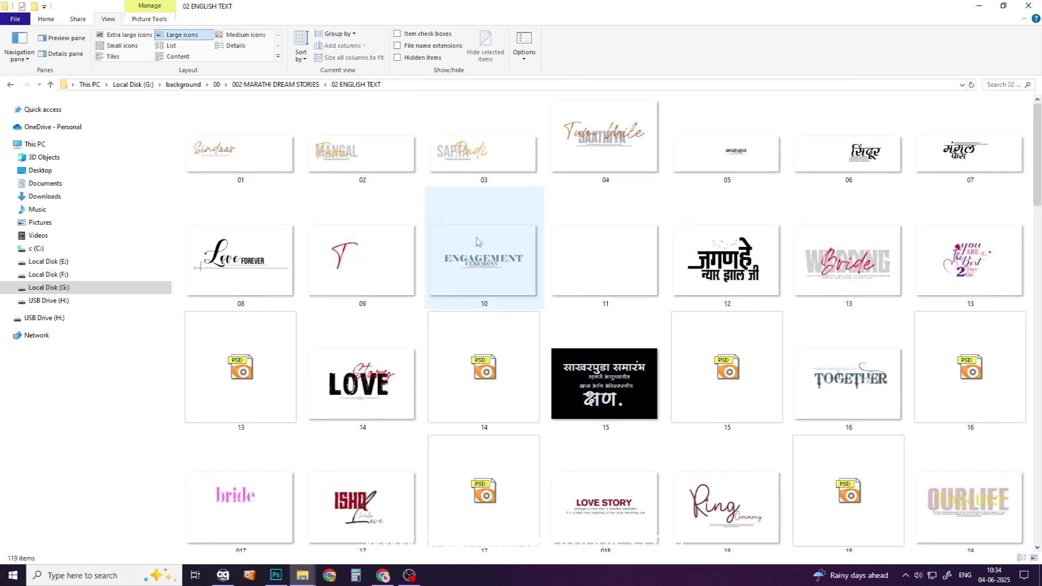
scroll(477, 242, "down", 2)
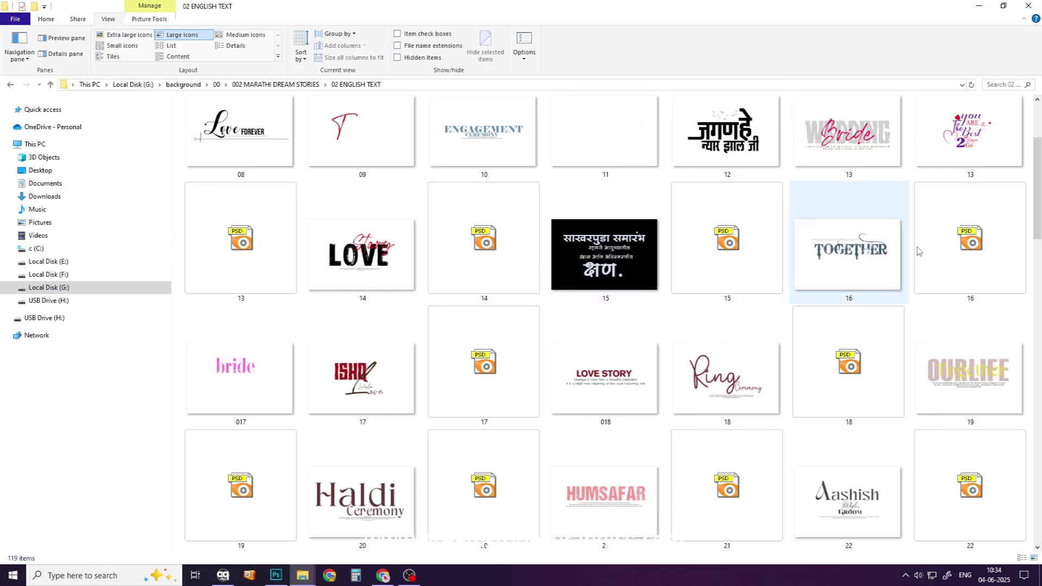
left_click(876, 270)
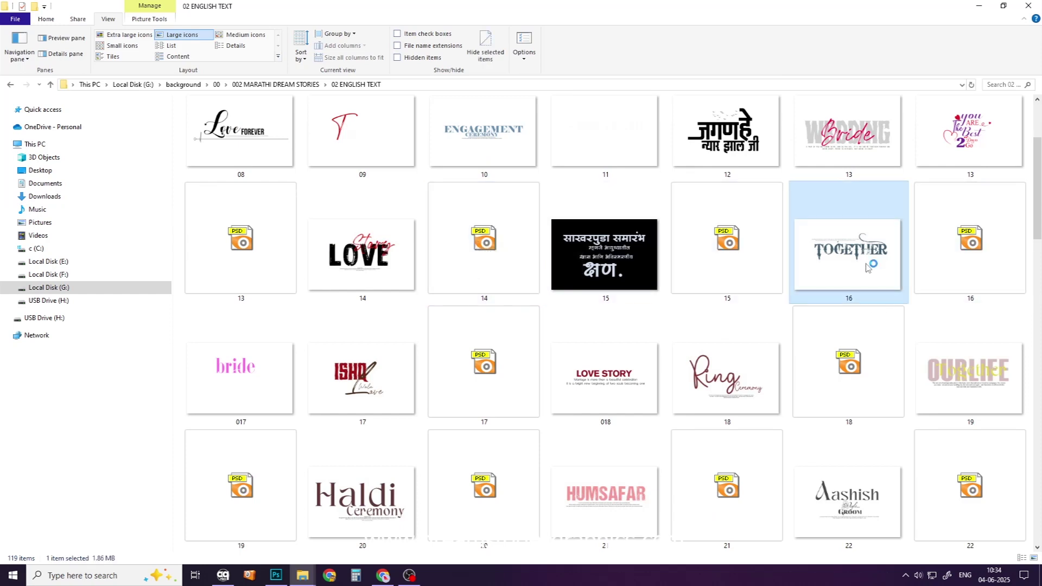
left_click(1030, 7)
- Preview the JOURNEY design, then drag 37.psd into Photoshop
scroll(818, 450, "down", 5)
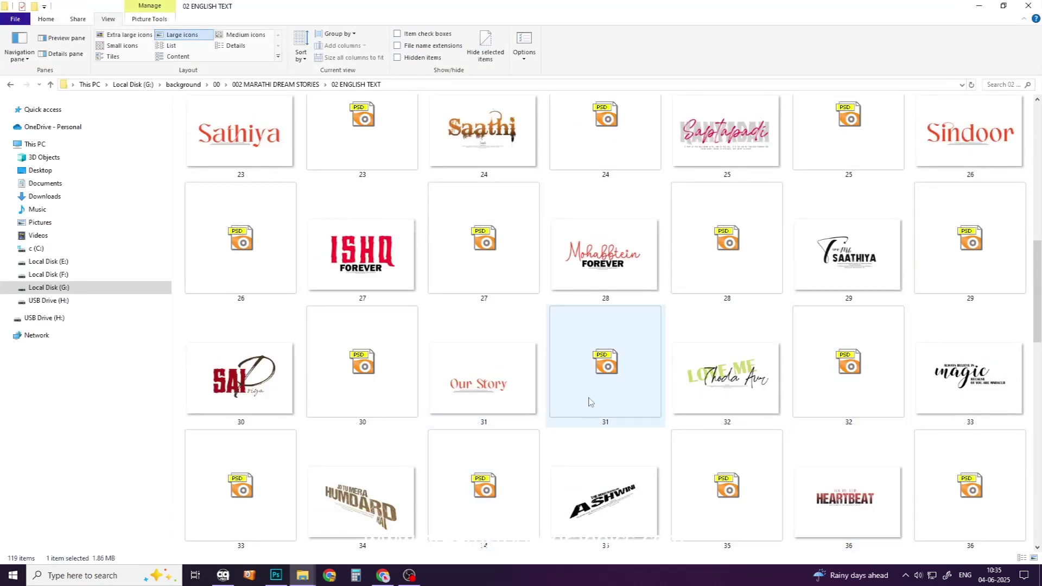
left_click(845, 275)
scroll(717, 435, "down", 2)
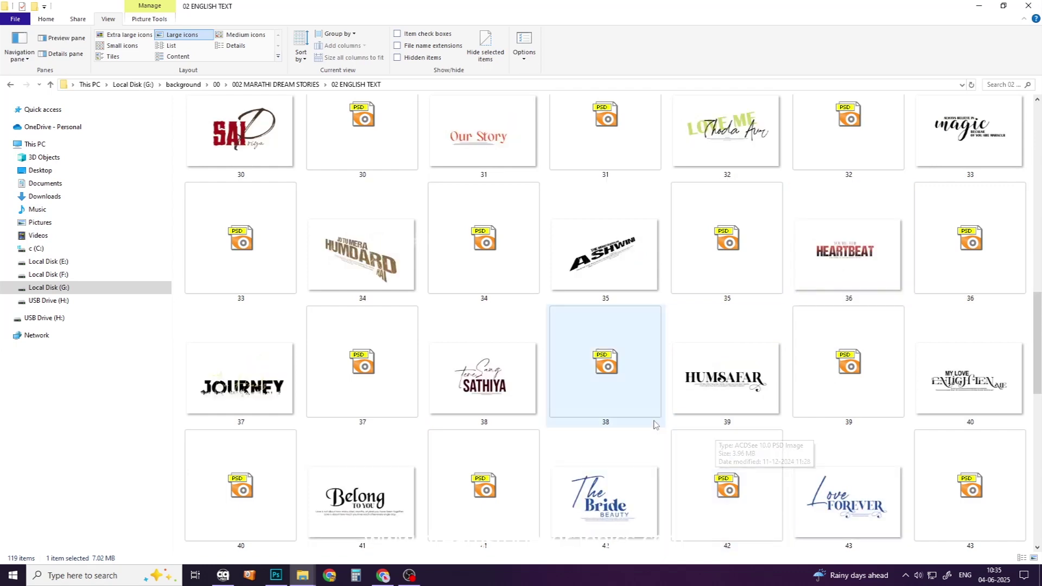
left_click(505, 407)
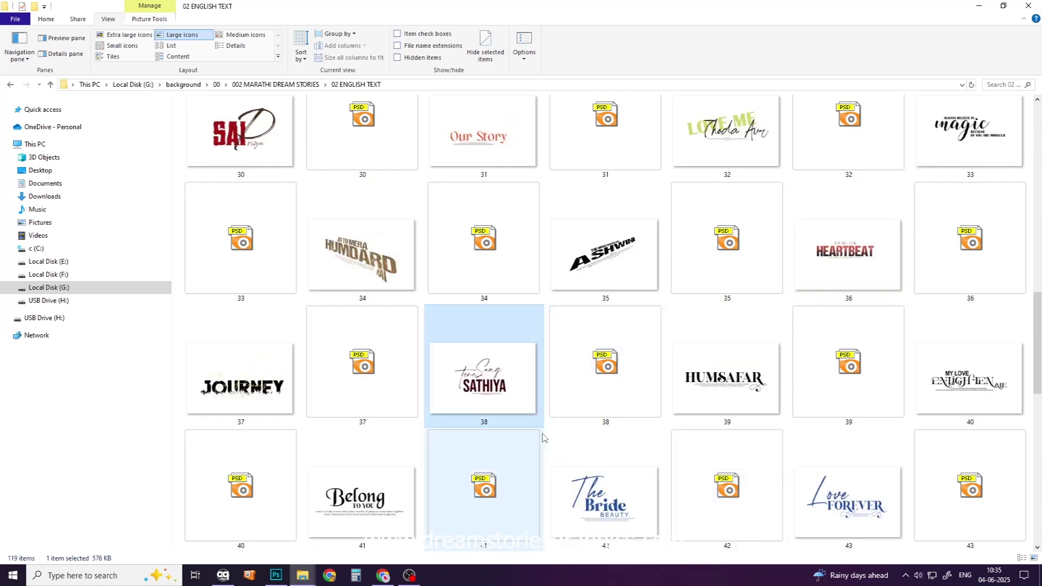
double_click(270, 392)
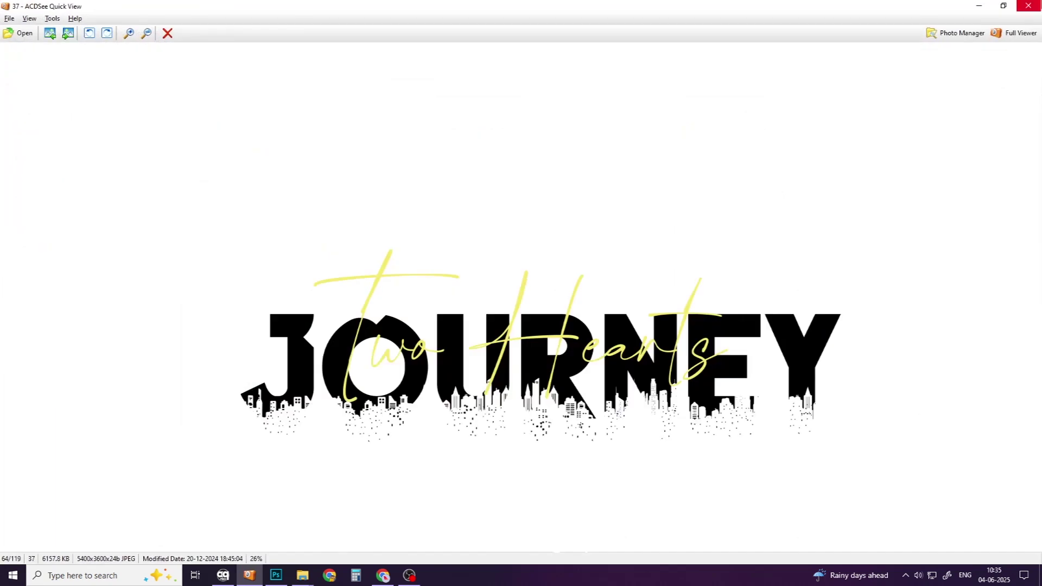
left_click(1036, 8)
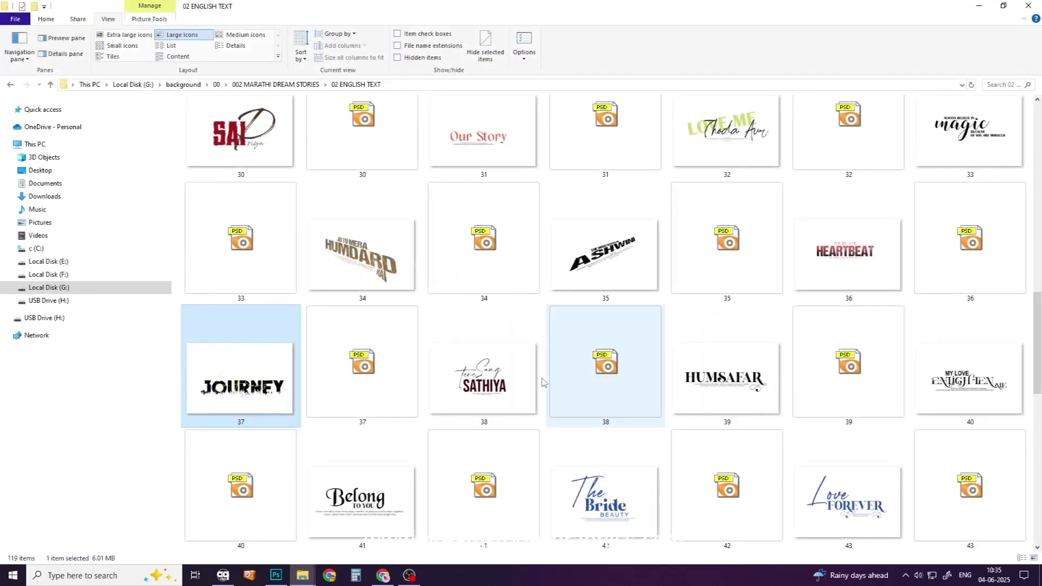
left_click(365, 400)
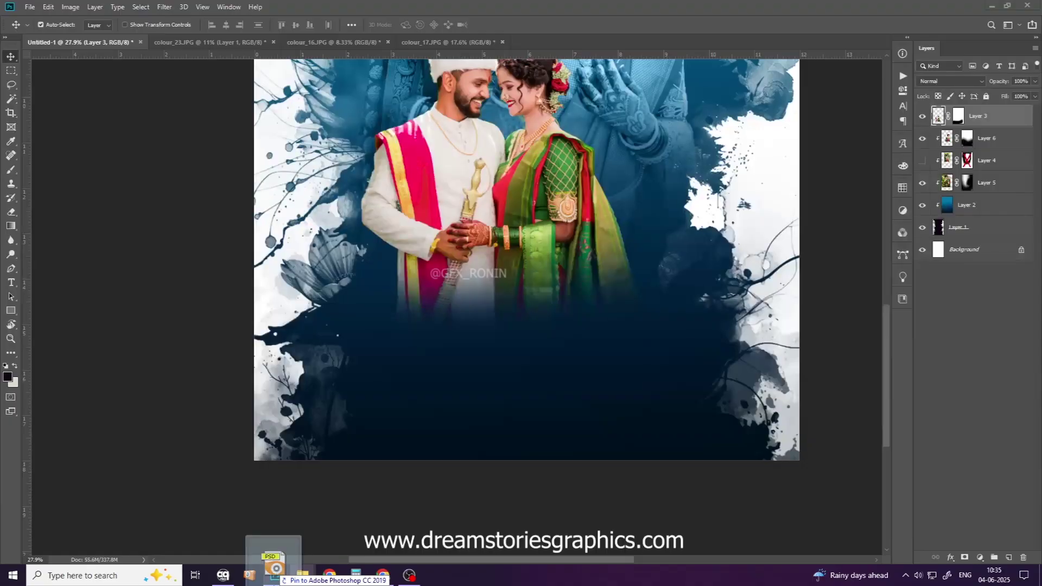
left_click_drag(368, 431, 874, 403)
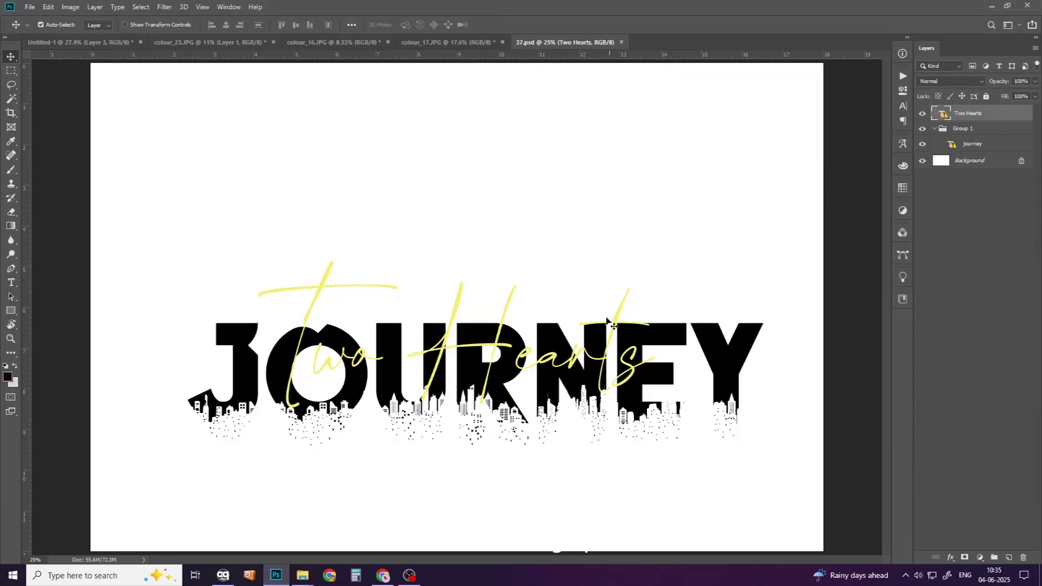
- Copy the journey and Two Hearts layers into the poster, accepting the missing-font warning
left_click(733, 354, "shift")
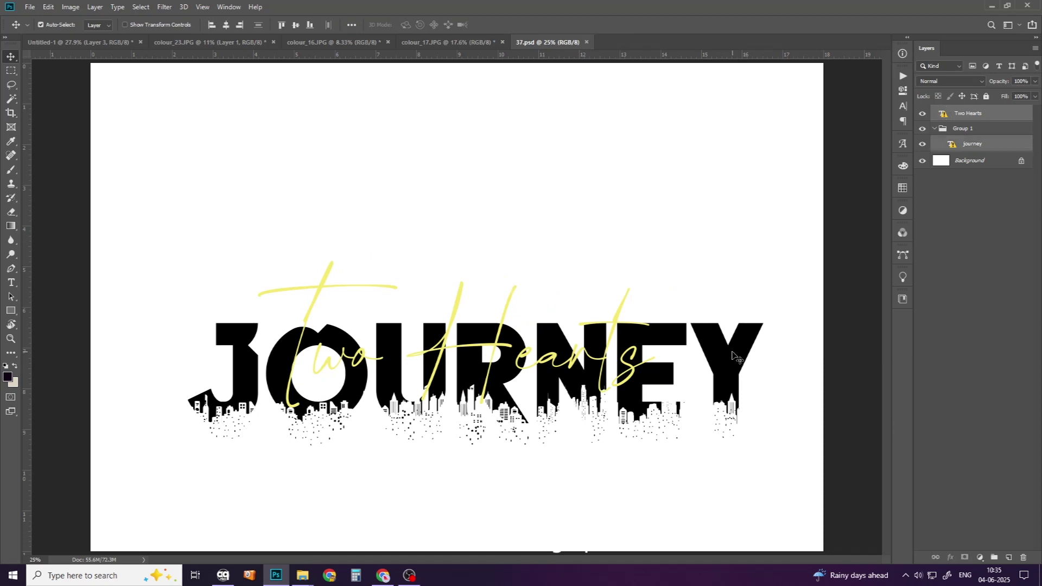
left_click_drag(733, 361, 150, 44)
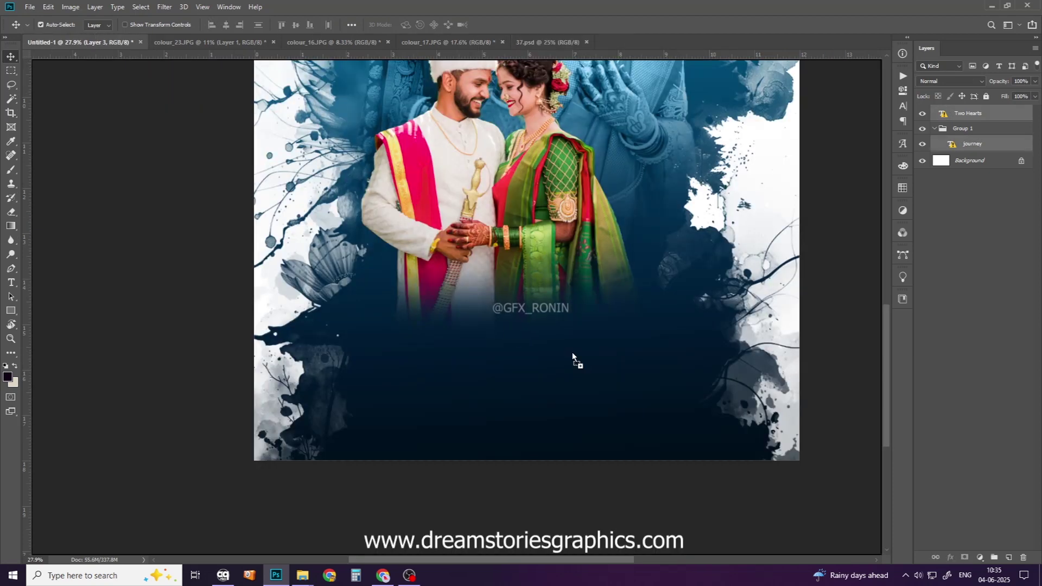
left_click_drag(150, 45, 624, 373)
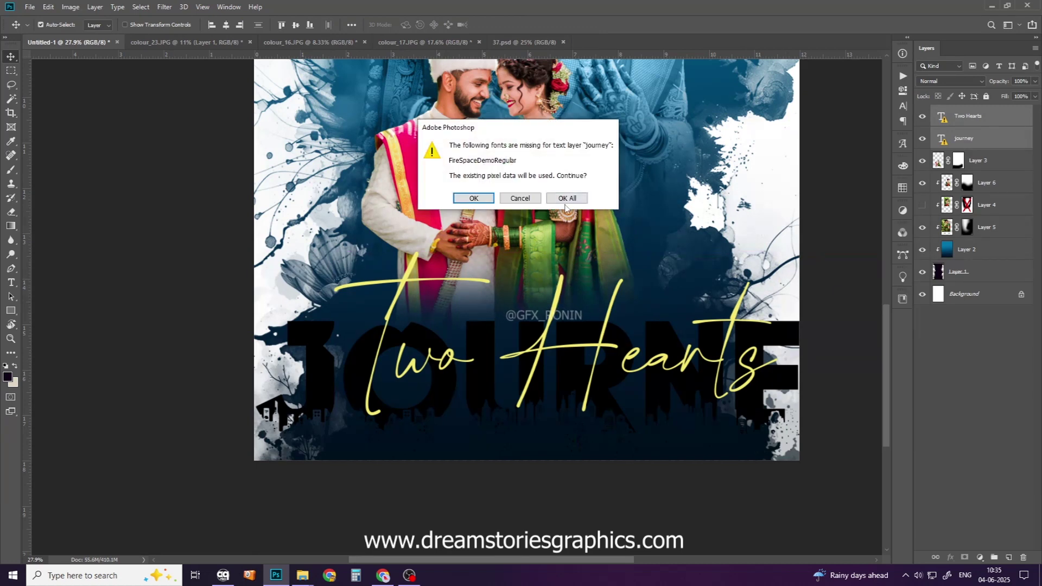
left_click(565, 202)
- Scale the title to about half size and place it lower on the poster
key("ctrl+t")
mouse_move(605, 348)
left_mouse_down()
mouse_move(573, 317)
mouse_move(567, 334)
left_mouse_up()
left_click_drag(694, 282, 707, 277)
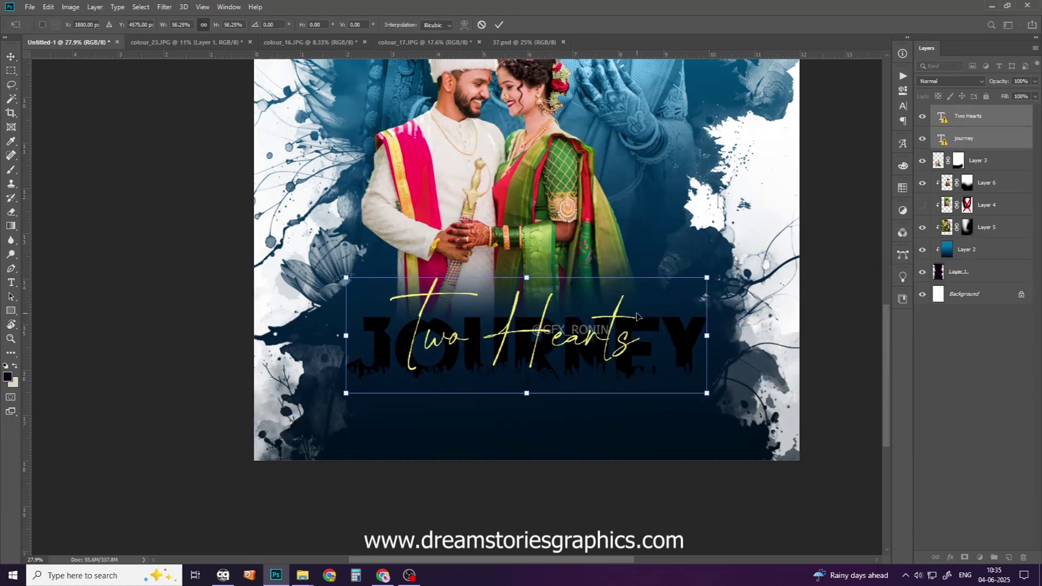
key("Return")
- Turn the journey layer white with the FONT COLOUR action and zoom in on it
left_click(1005, 143)
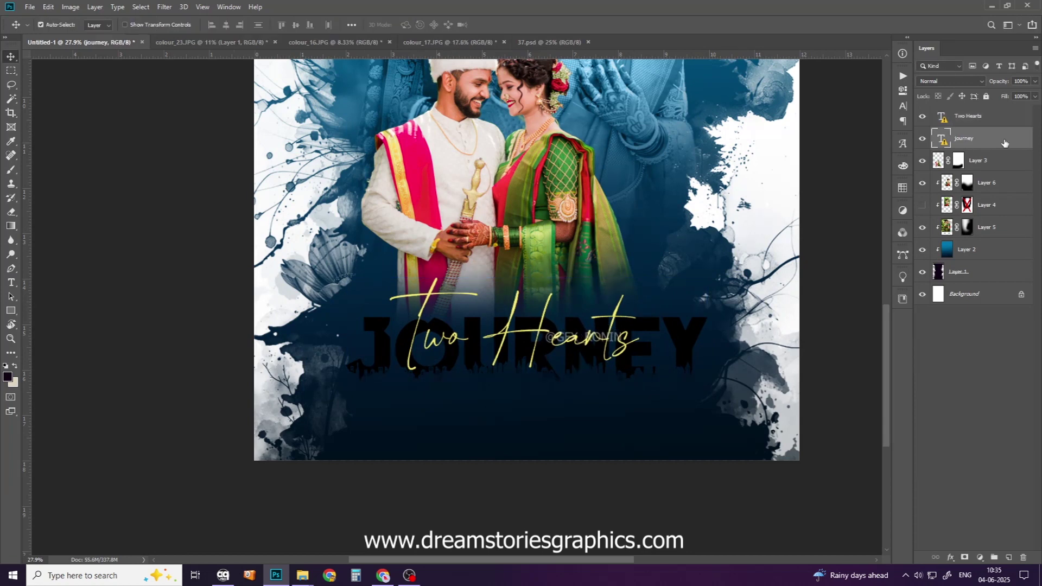
left_click(904, 77)
left_click(793, 189)
mouse_move(573, 378)
left_mouse_down()
mouse_move(619, 383)
mouse_move(556, 434)
left_mouse_up()
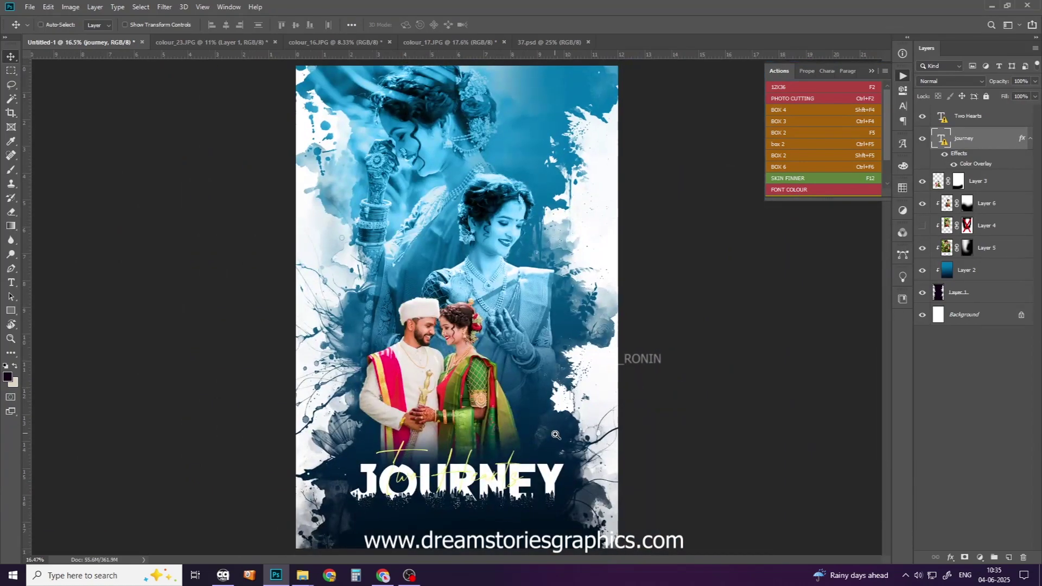
left_click_drag(487, 455, 510, 430)
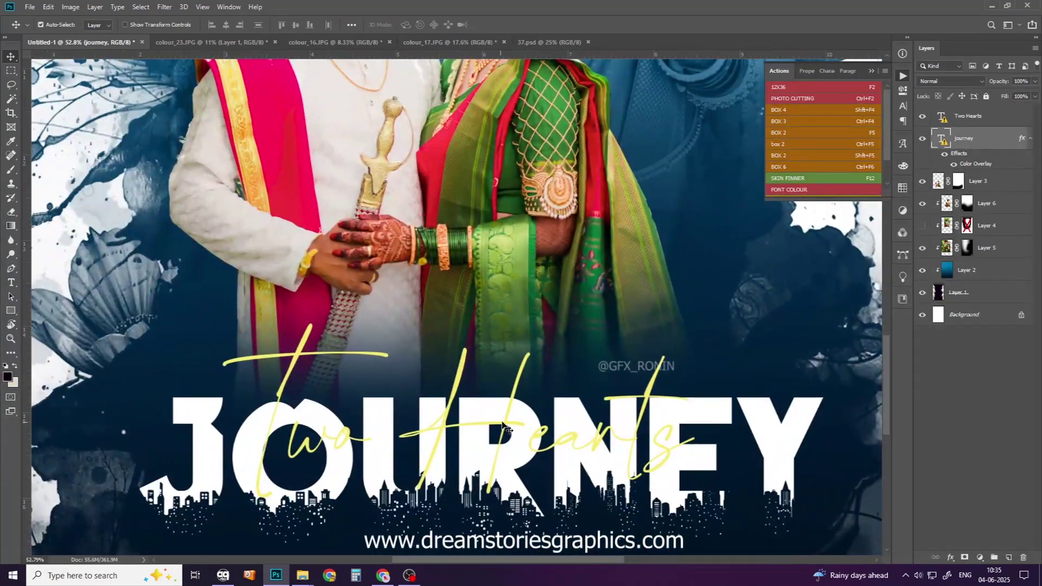
- Add a Color Overlay effect to the Two Hearts layer
left_click(510, 430, "ctrl")
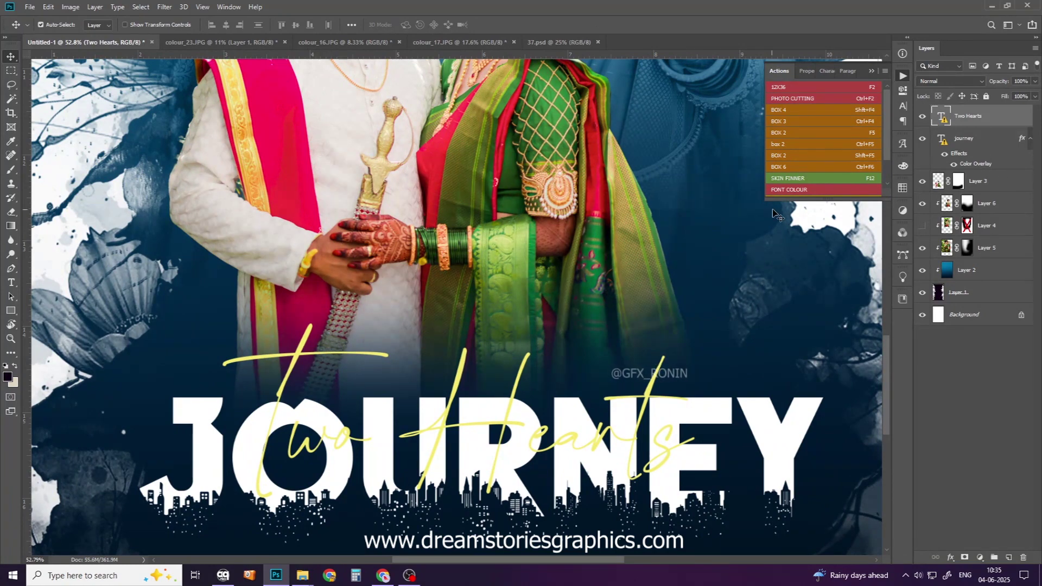
left_click(951, 557)
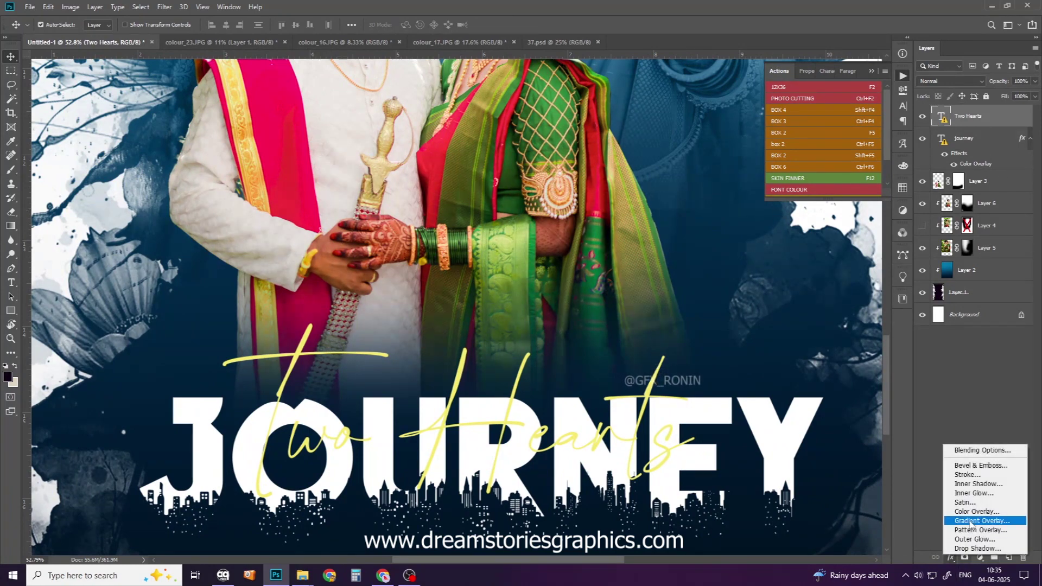
left_click(973, 513)
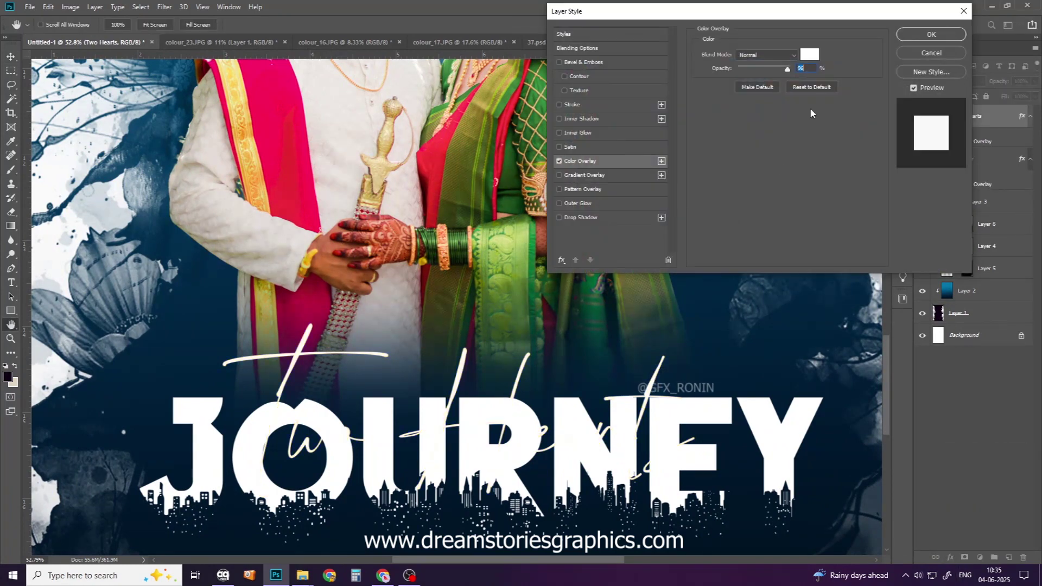
left_click(810, 55)
- Set the overlay colour to orange #ffae00 and apply the effect
left_click(538, 214)
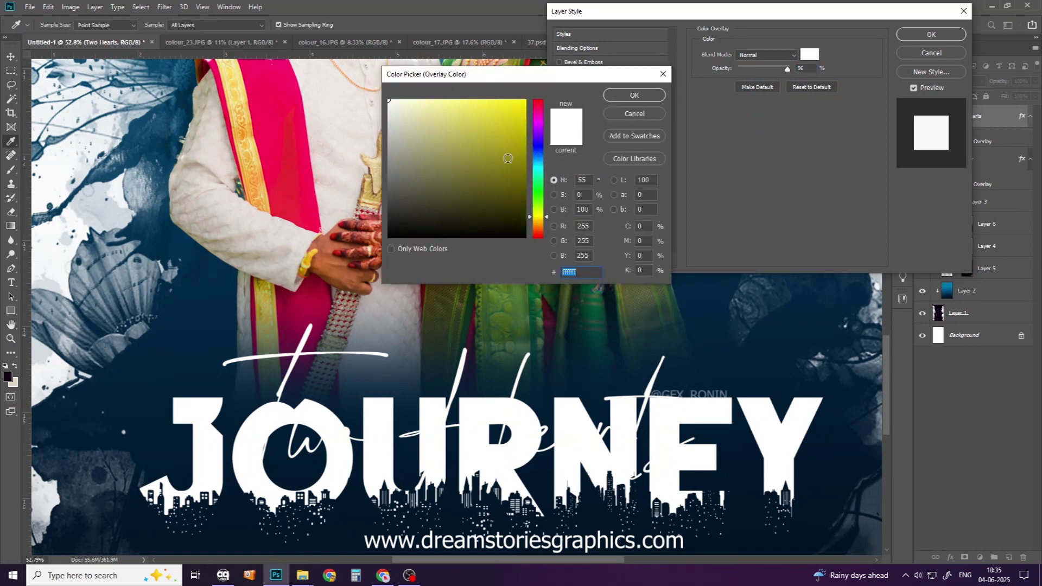
left_click_drag(508, 163, 534, 121)
left_click_drag(542, 218, 542, 223)
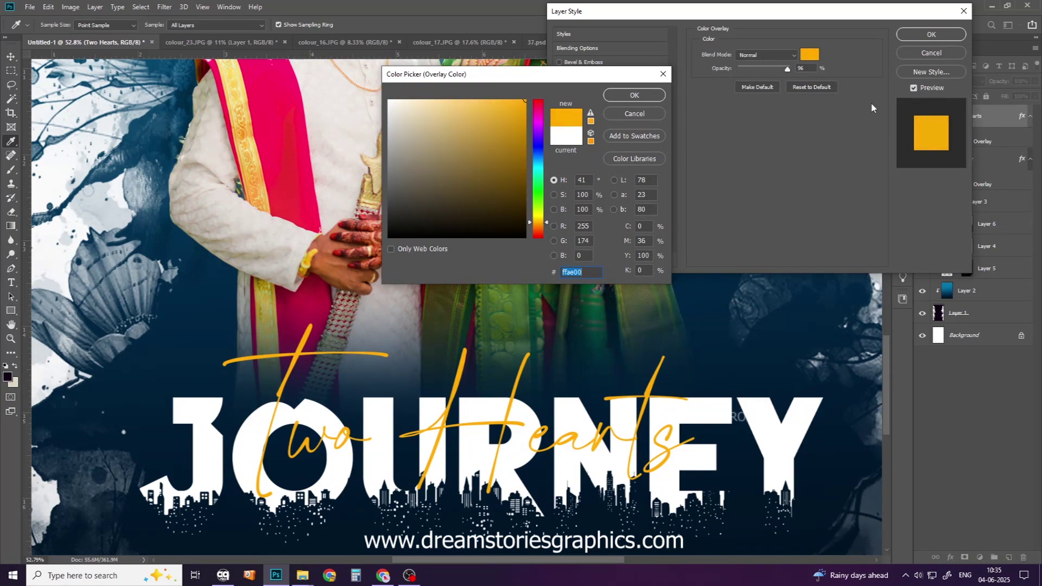
left_click(635, 95)
left_click(932, 34)
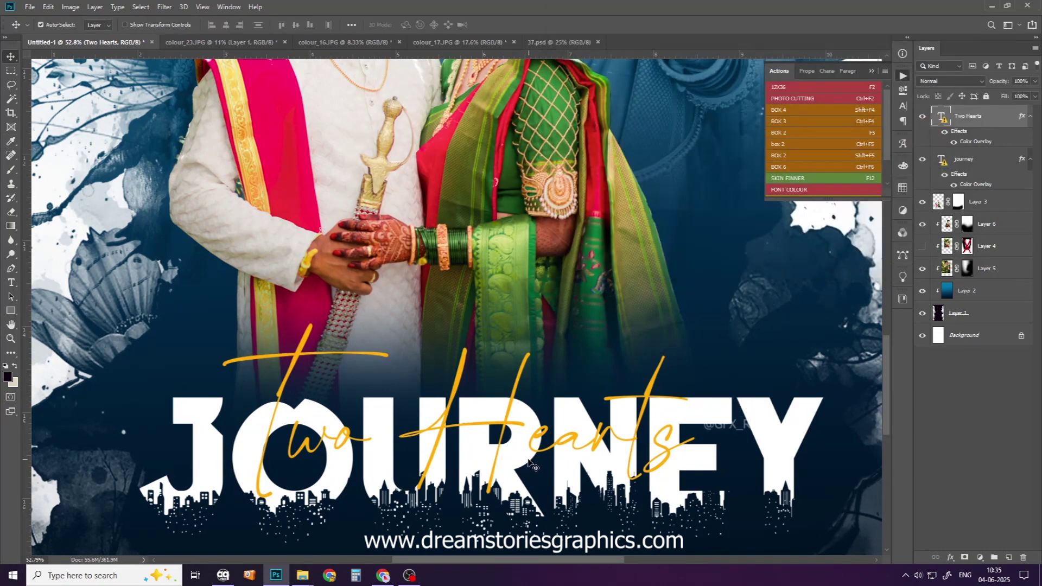
scroll(478, 361, "down", 5)
scroll(478, 361, "up", 1)
scroll(481, 380, "up", 1)
scroll(488, 435, "up", 1)
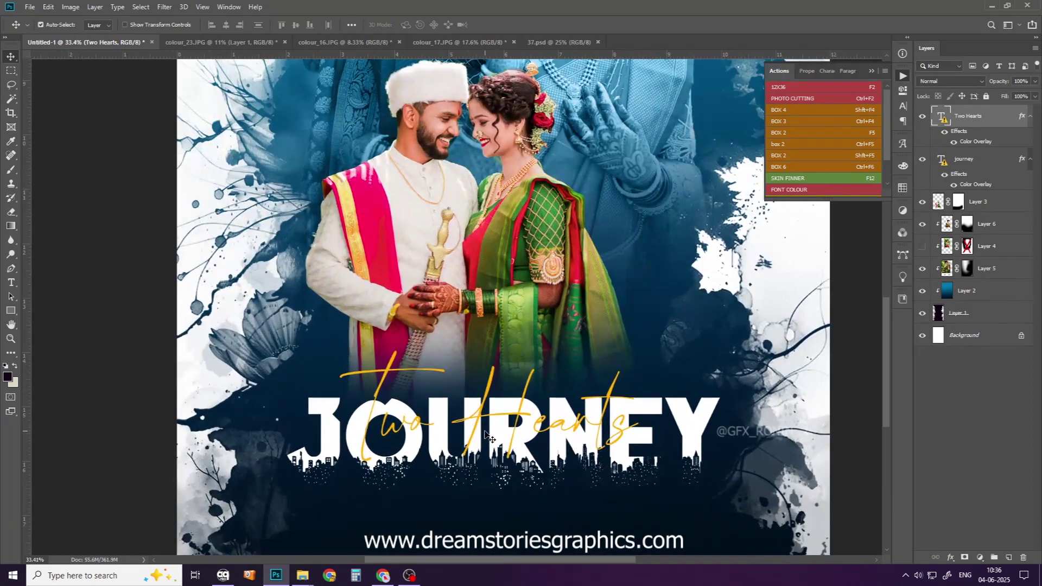
- Replace the Two Hearts text's missing font with Kimberly Signature from favourites
double_click(470, 425)
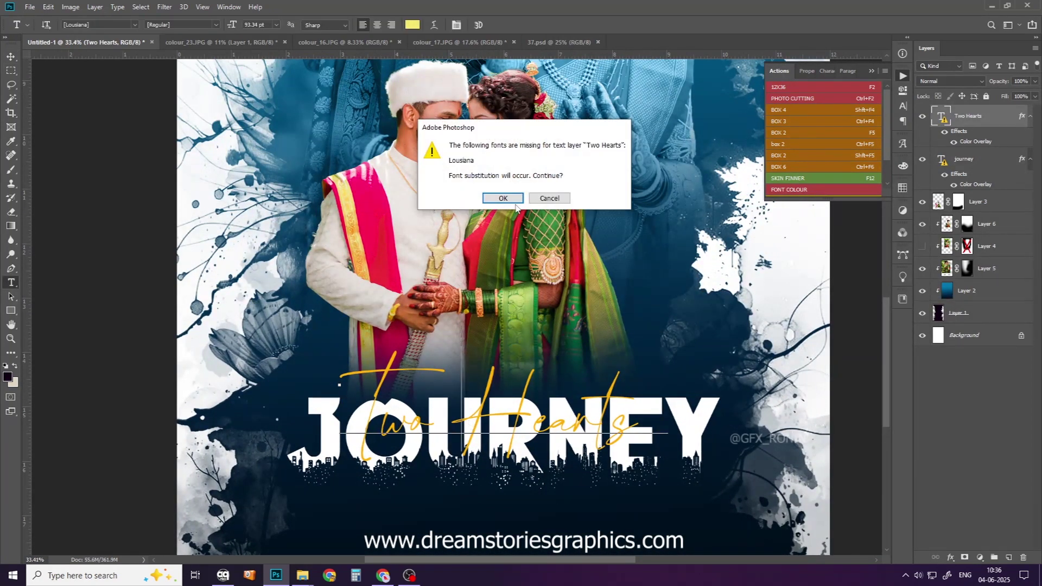
left_click(515, 201)
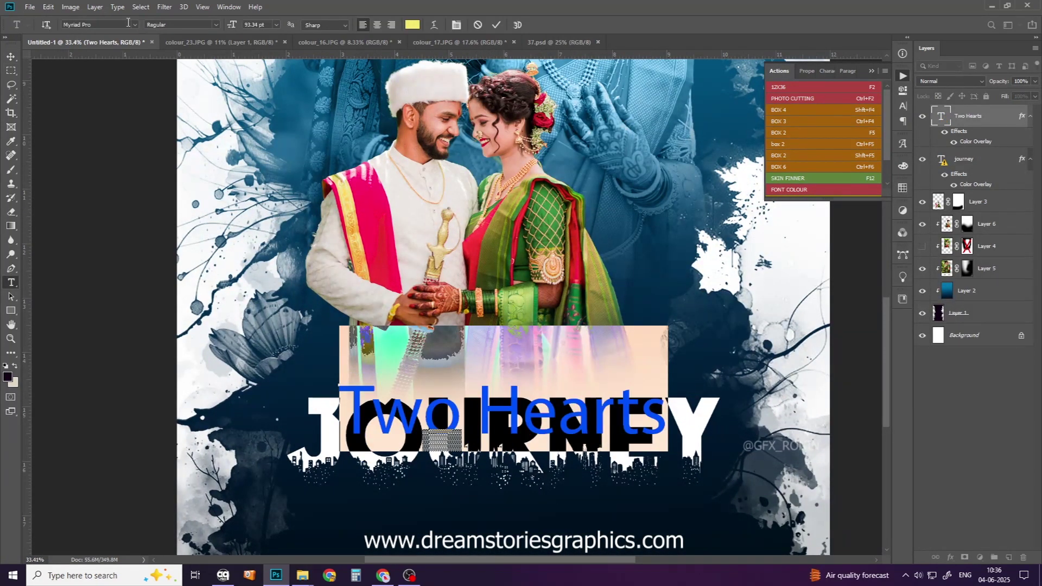
left_click(128, 22)
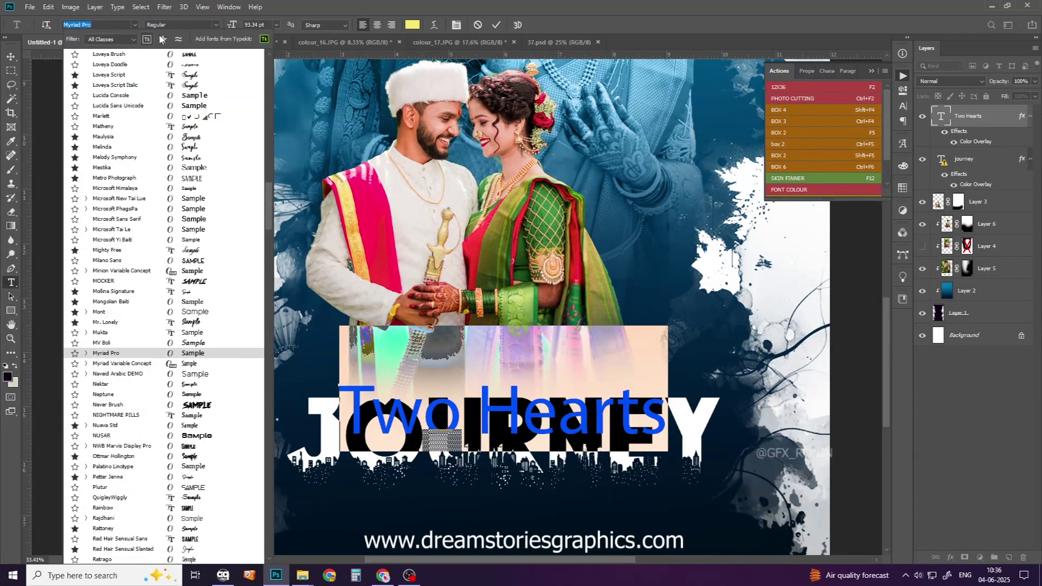
left_click(162, 41)
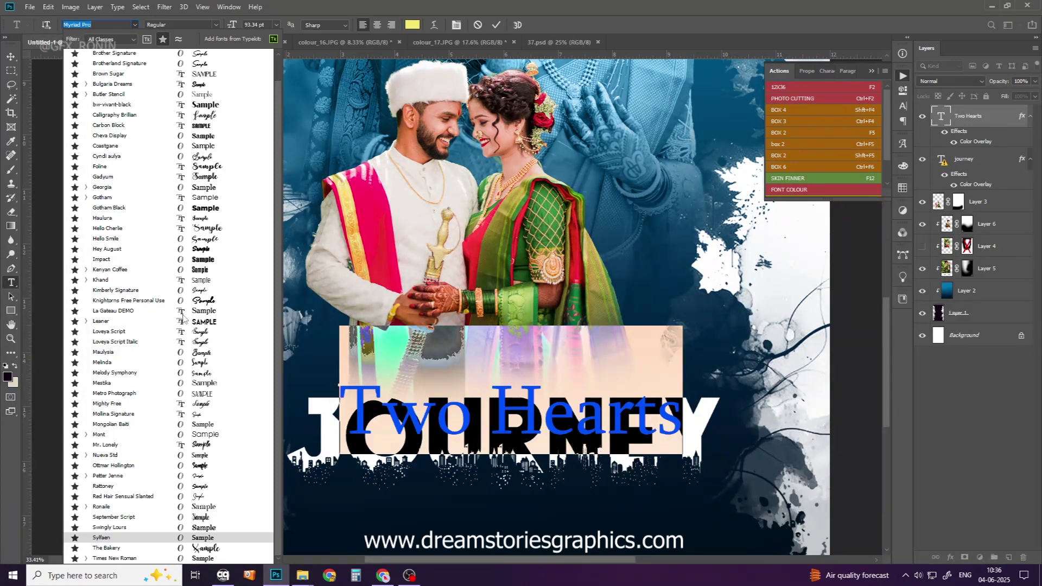
left_click(199, 291)
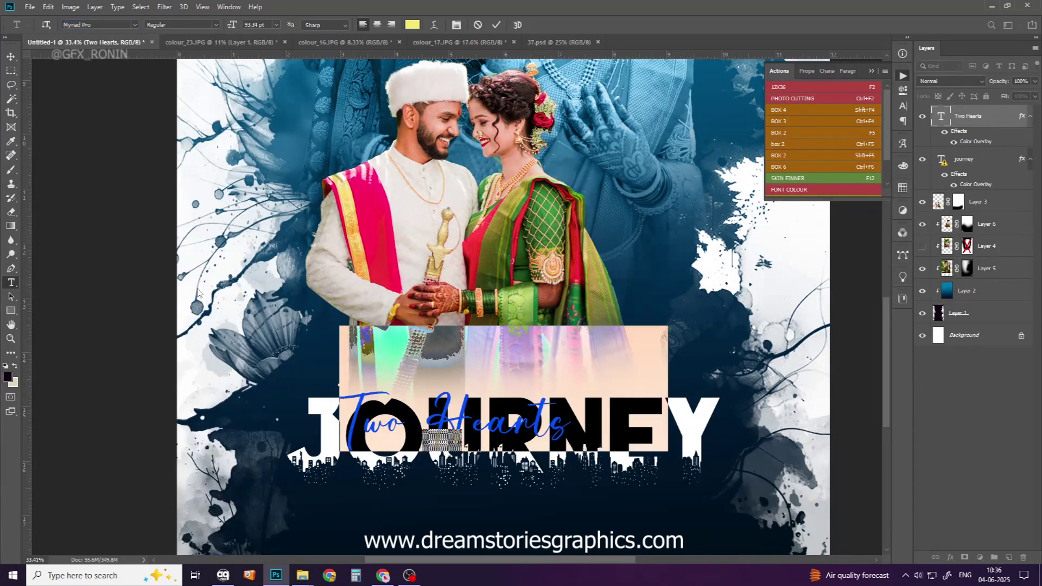
left_click(500, 29)
key("ctrl+t")
- Enlarge Two Hearts and move it up and right over JOURNEY
left_click_drag(631, 363, 646, 358)
left_click_drag(558, 416, 578, 402)
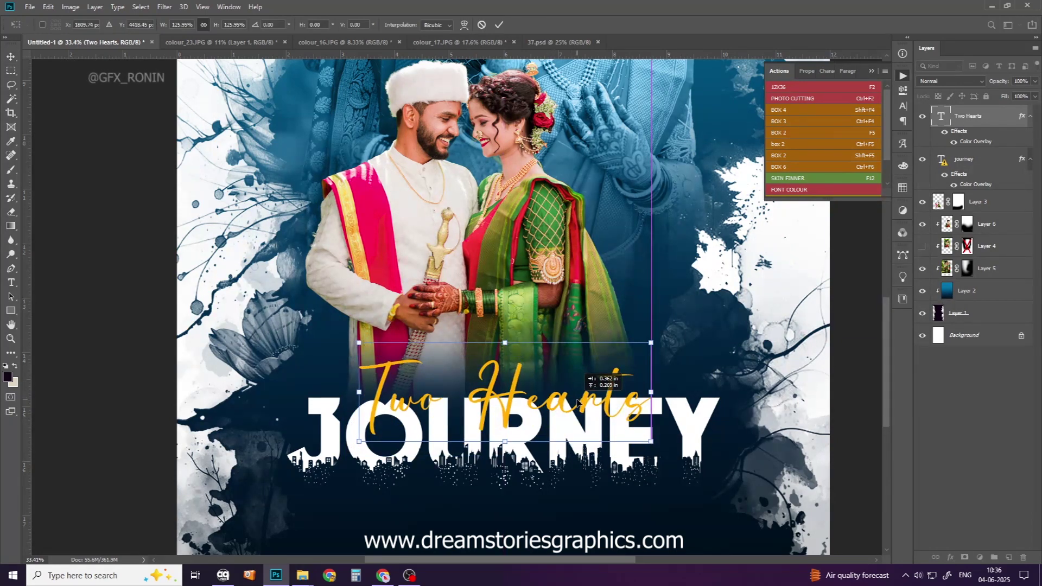
key("Return")
mouse_move(488, 418)
left_mouse_down()
mouse_move(556, 446)
mouse_move(536, 428)
mouse_move(496, 470)
mouse_move(509, 476)
left_mouse_up()
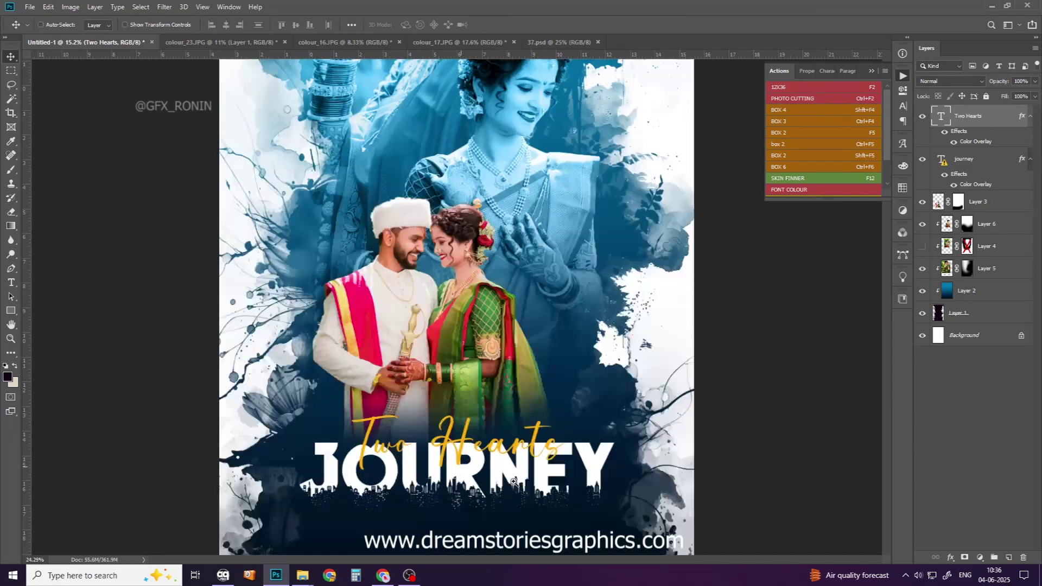
left_click_drag(434, 320, 531, 410)
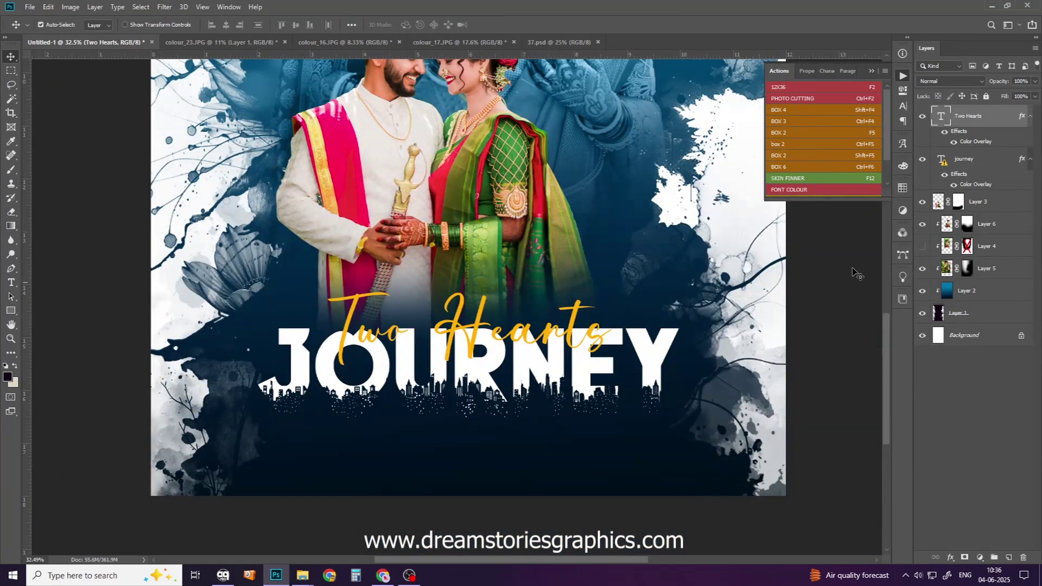
- Hide the Two Hearts and journey layers and fit the poster on screen
left_click(983, 157, "shift")
left_click(922, 116)
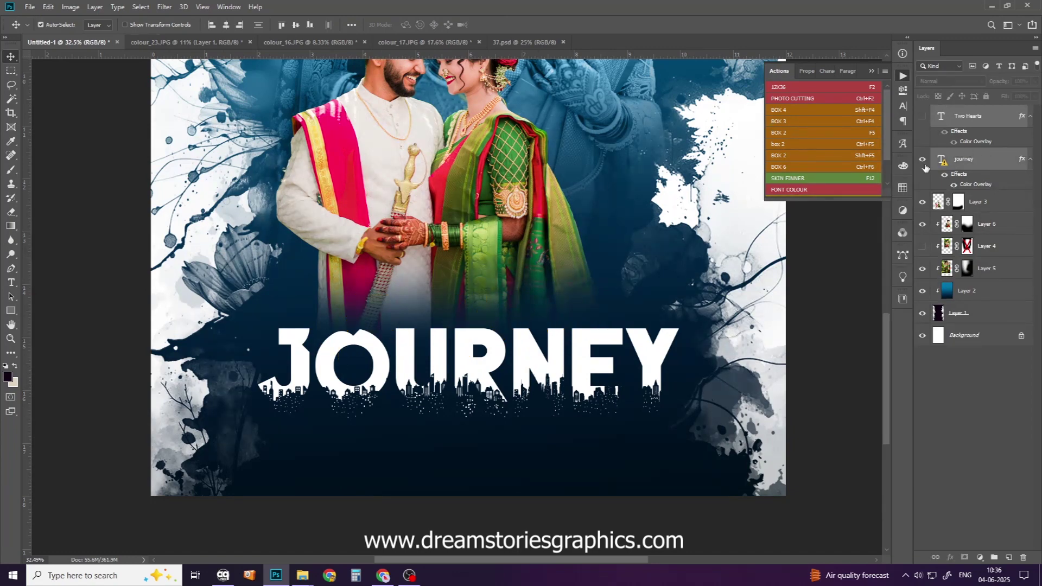
left_click(923, 159)
right_click(464, 287)
left_click(478, 292)
mouse_move(302, 575)
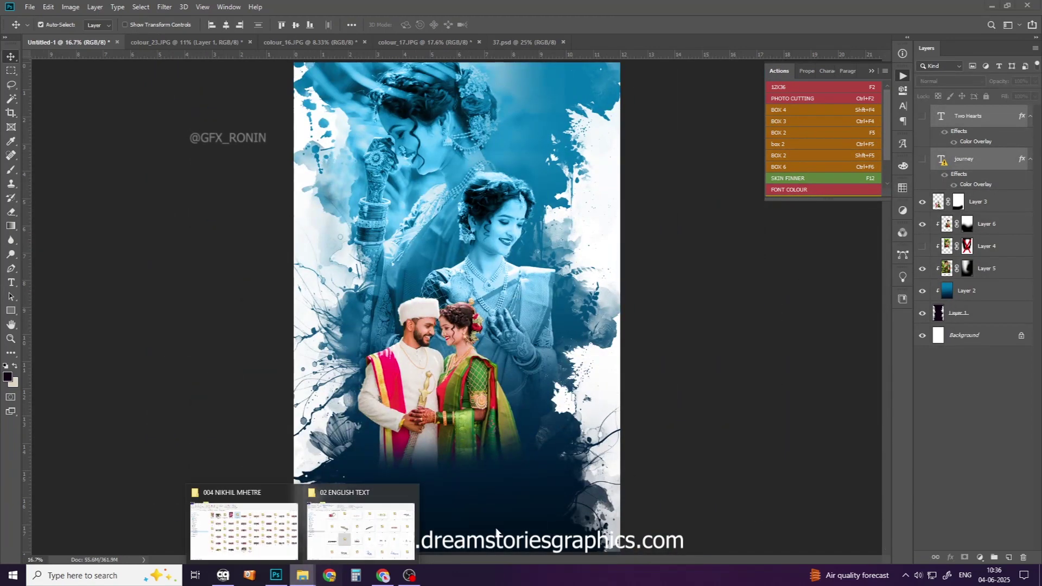
- Drag 43.psd from the 02 ENGLISH TEXT folder into Photoshop to open it
left_click(337, 500)
scroll(789, 357, "down", 5)
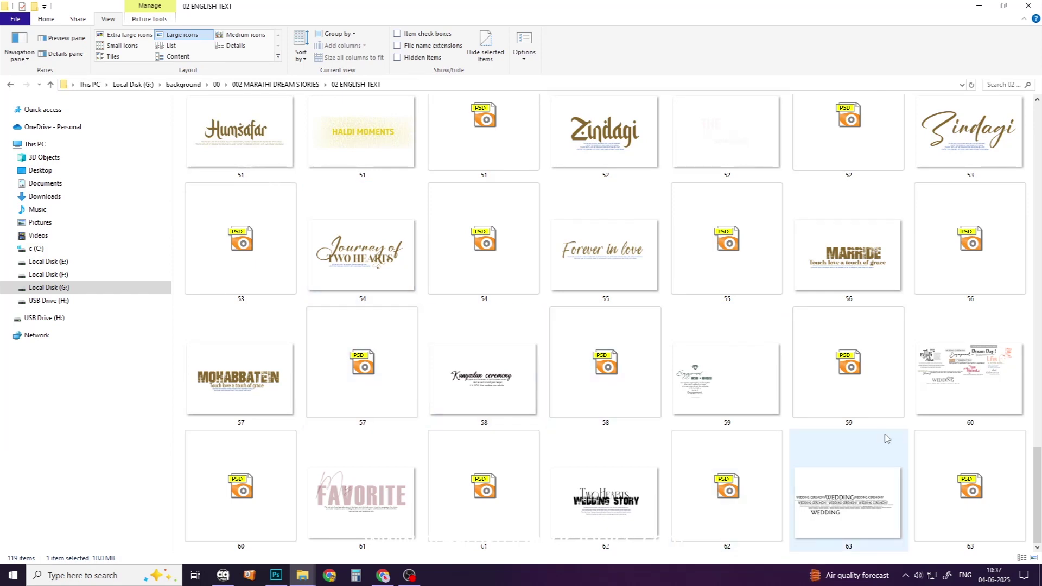
scroll(850, 425, "up", 3)
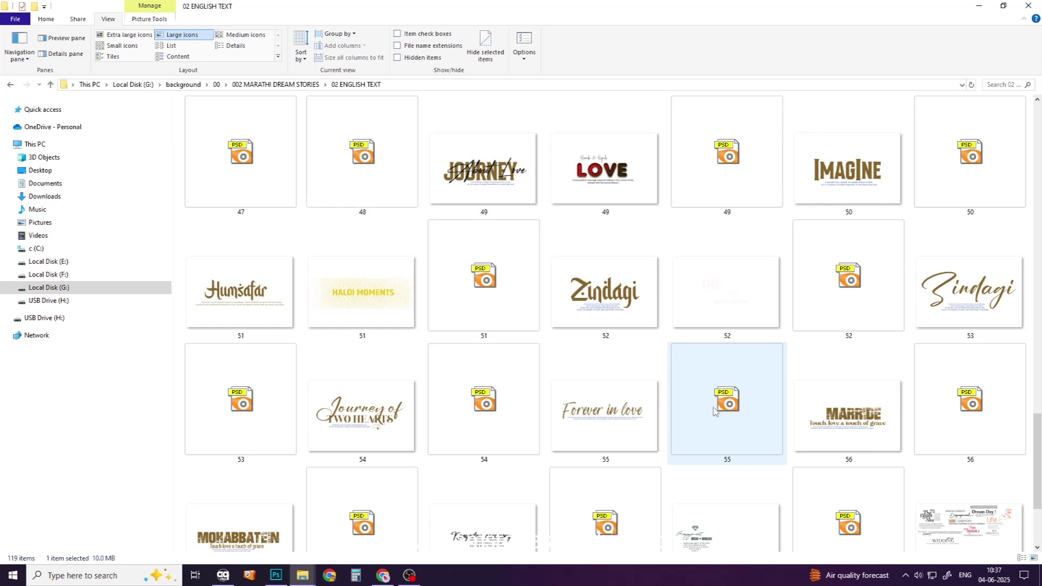
scroll(714, 411, "up", 3)
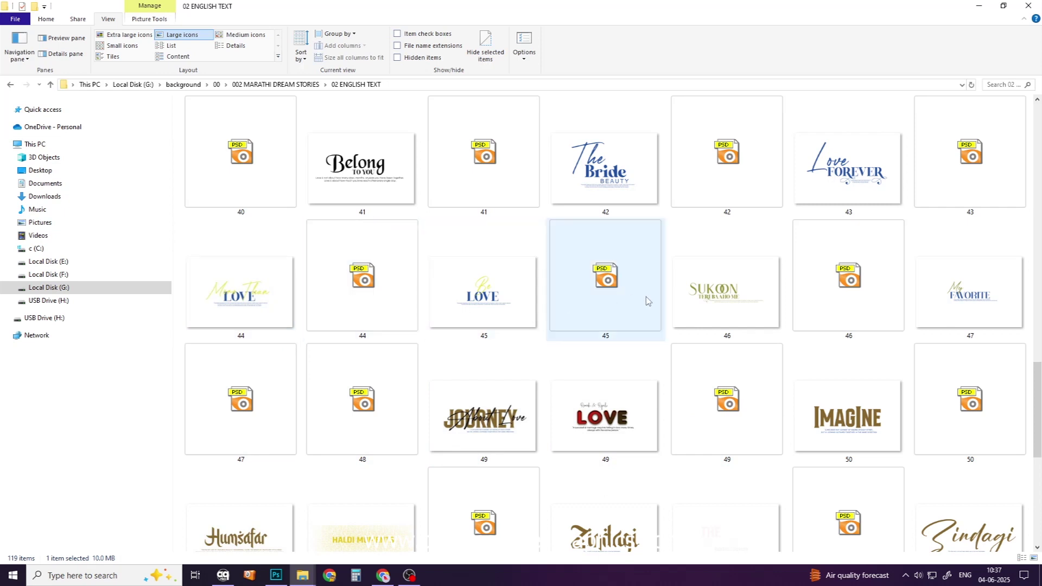
left_click_drag(979, 179, 687, 413)
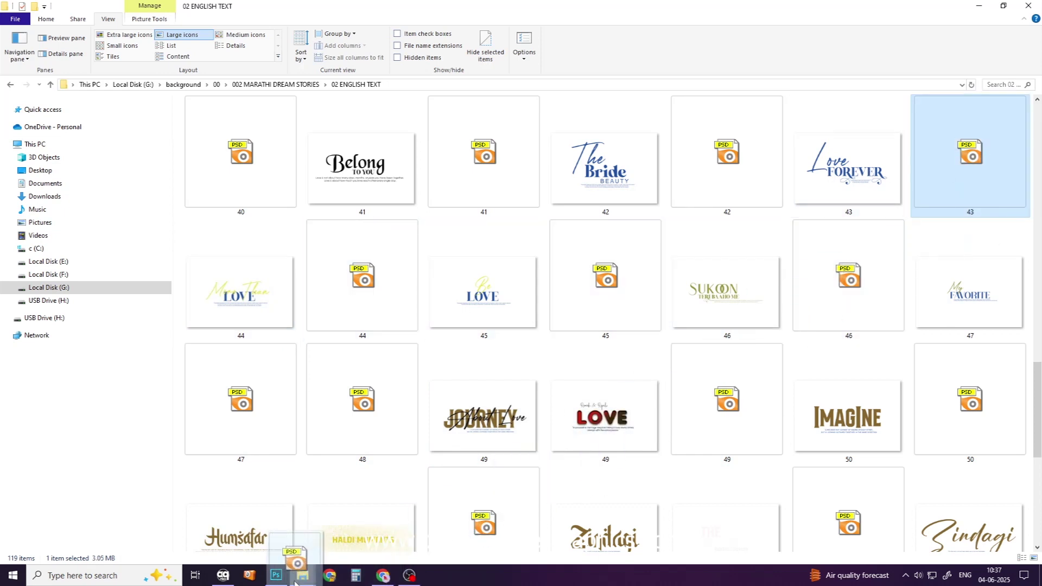
left_click_drag(686, 412, 983, 422)
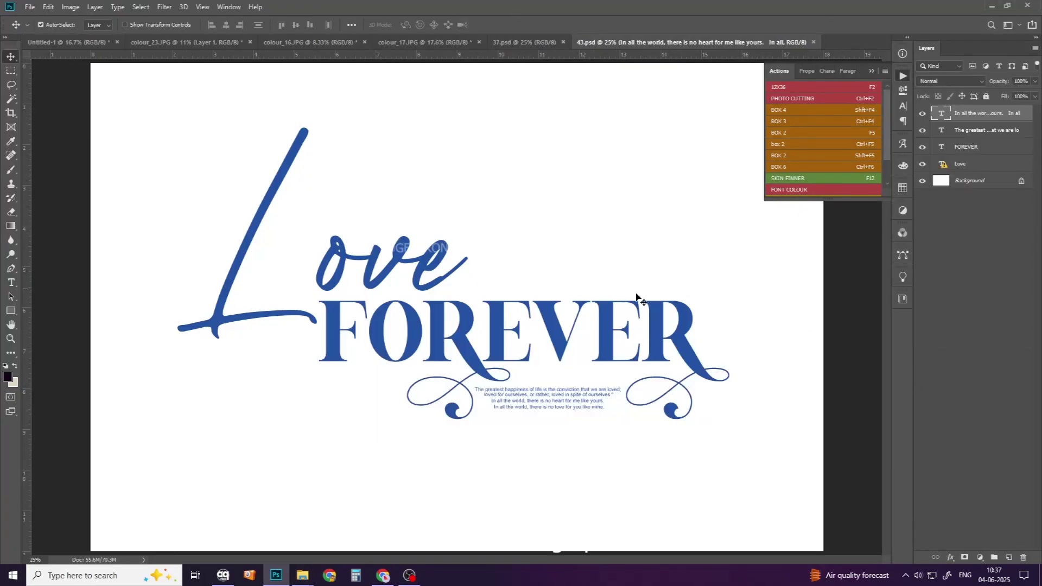
- Copy all of 43.psd's text layers onto the Untitled-1 poster, accepting the missing-font warning
left_click(967, 164)
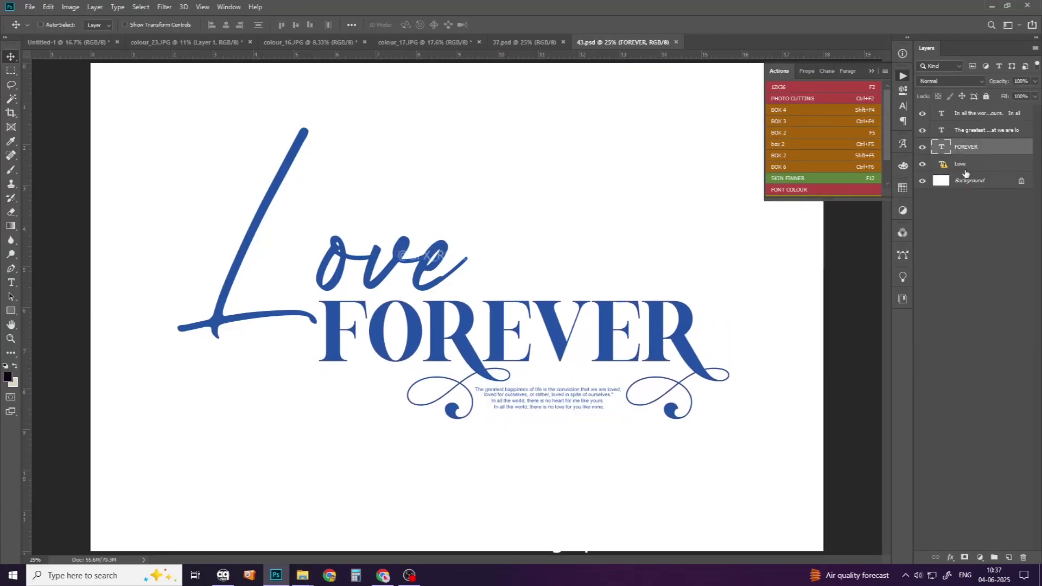
left_click(971, 143, "shift")
left_click(980, 113, "ctrl")
left_click_drag(472, 304, 347, 46)
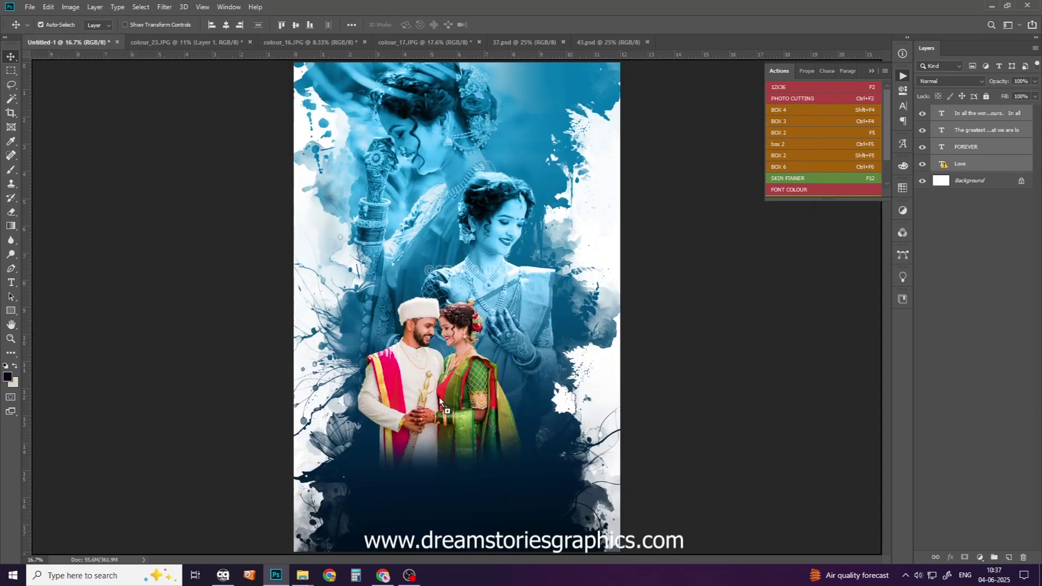
left_click_drag(94, 44, 529, 497)
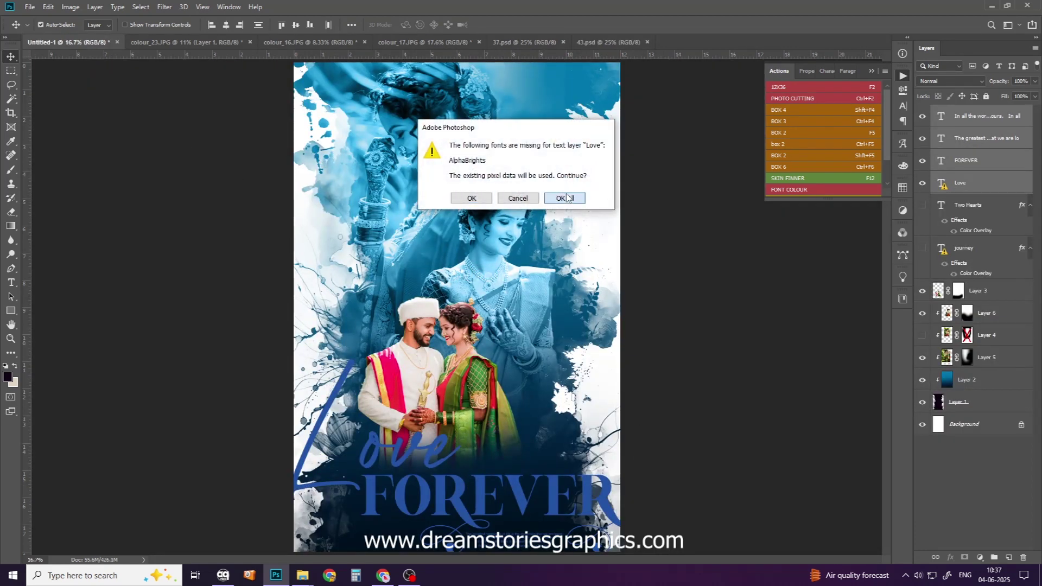
left_click(565, 198)
- Scale the Love FOREVER title to 53% and move it near the poster bottom
left_click_drag(637, 356, 549, 403)
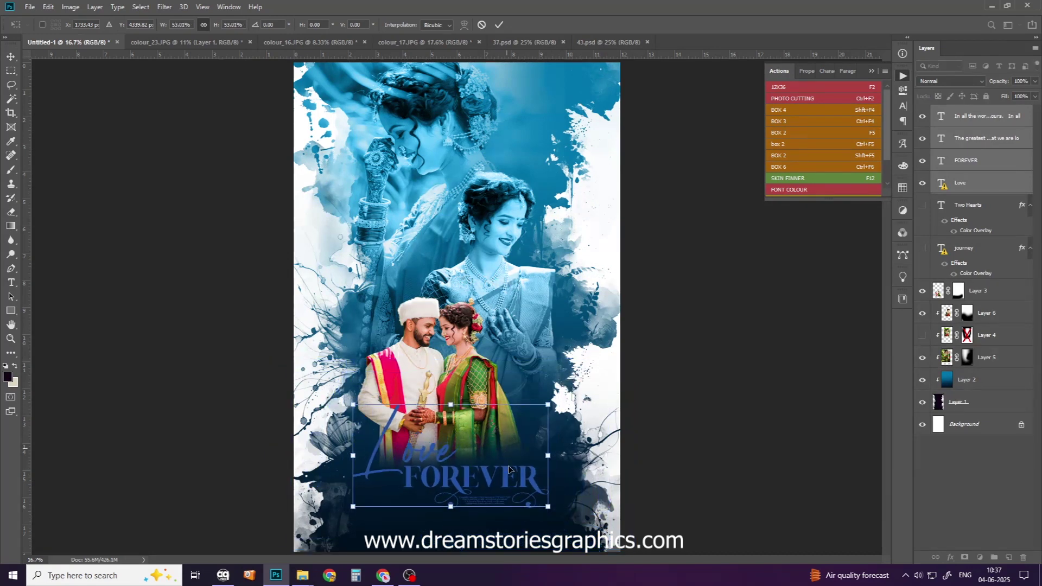
left_click_drag(506, 449, 505, 470)
key("Return")
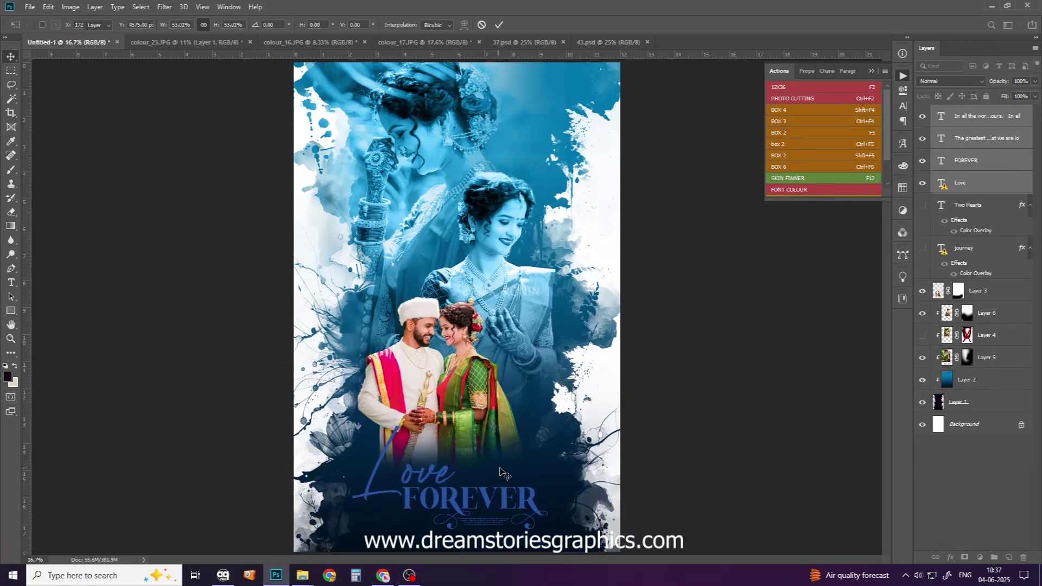
- Run the FONT COLOUR action and make the Love text white
left_click(804, 191)
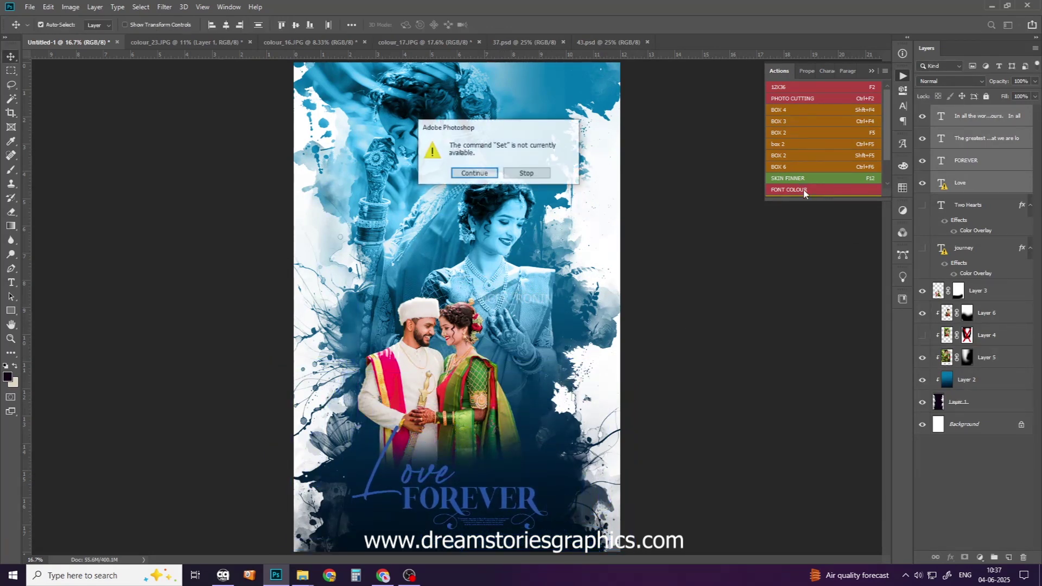
left_click(488, 174)
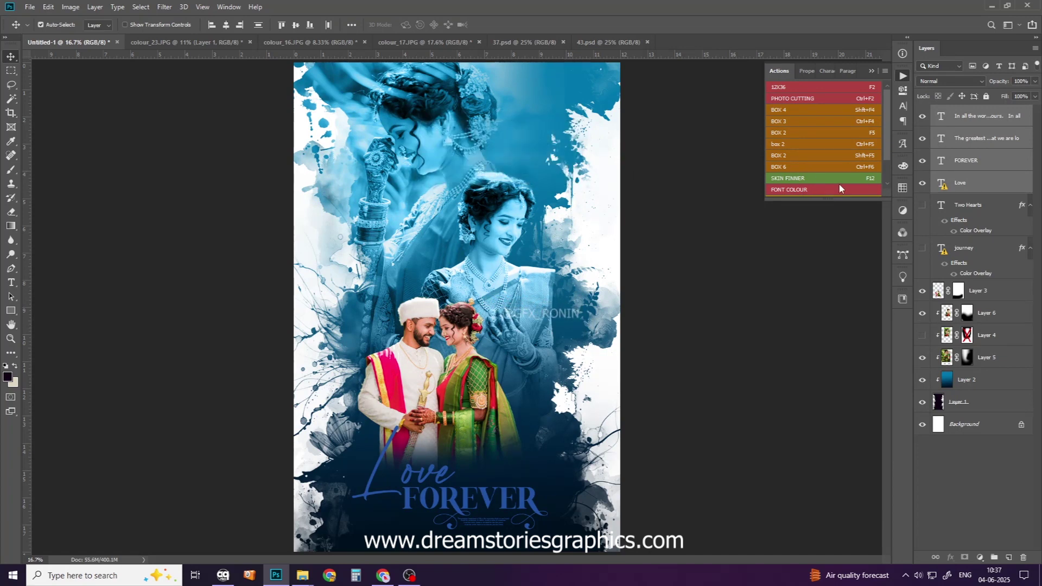
left_click(962, 185)
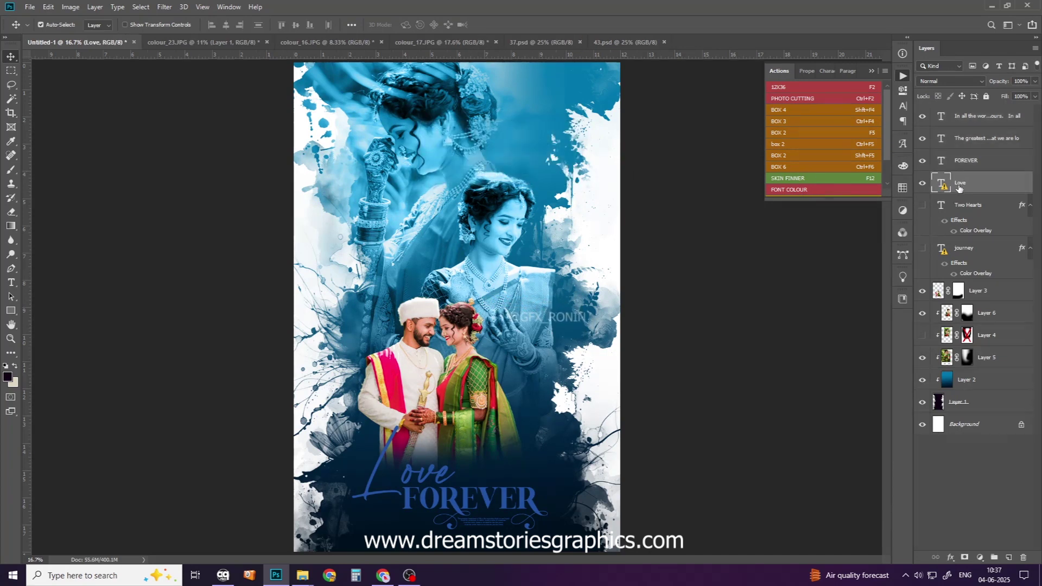
left_click(928, 163)
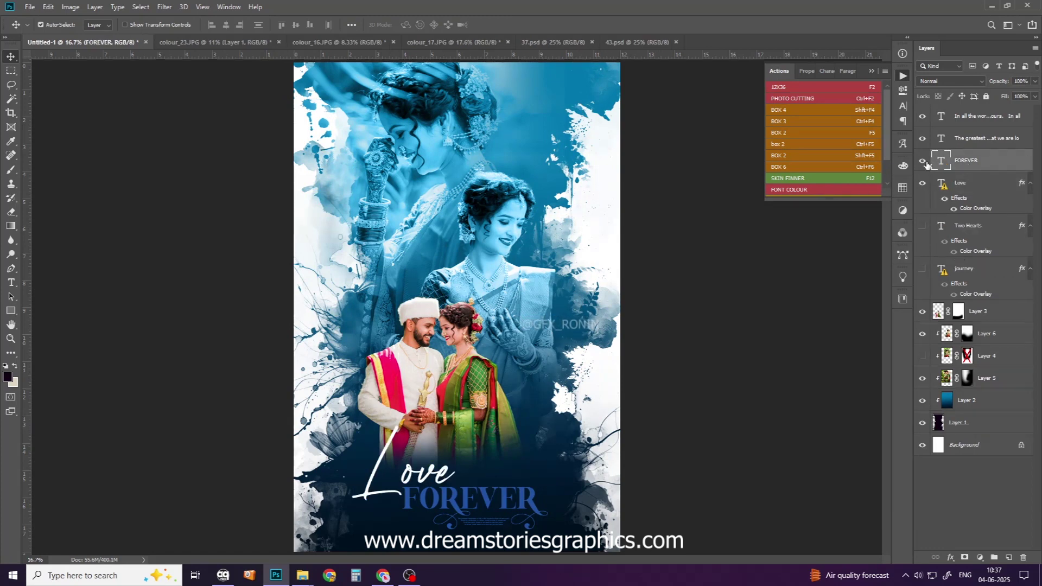
- Make the FOREVER text and the small quote lines white
left_click(795, 190)
left_click(832, 190)
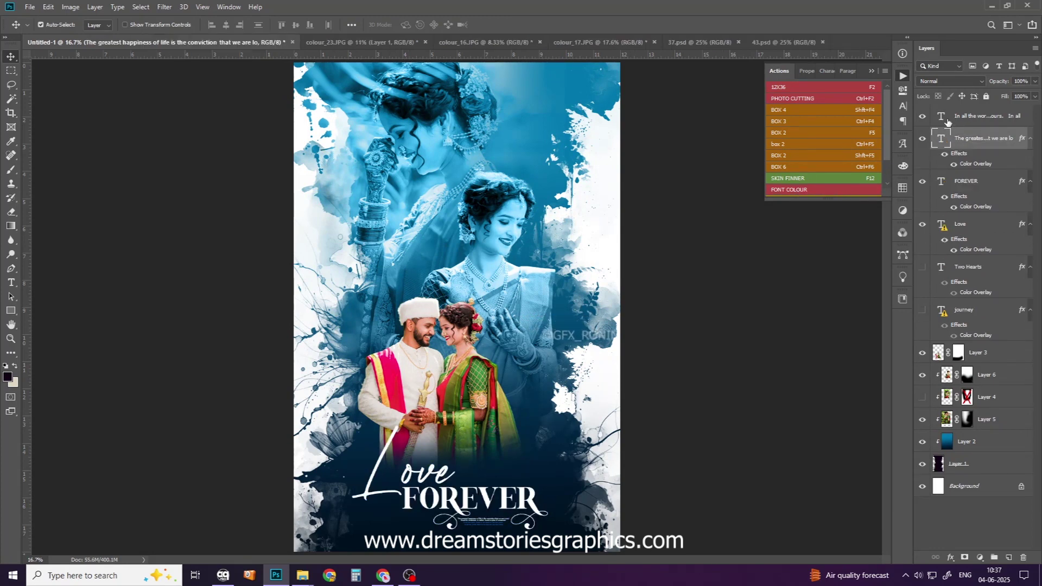
left_click(803, 192)
- Delete the old hidden Two Hearts and Journey title layers
scroll(647, 414, "up", 5)
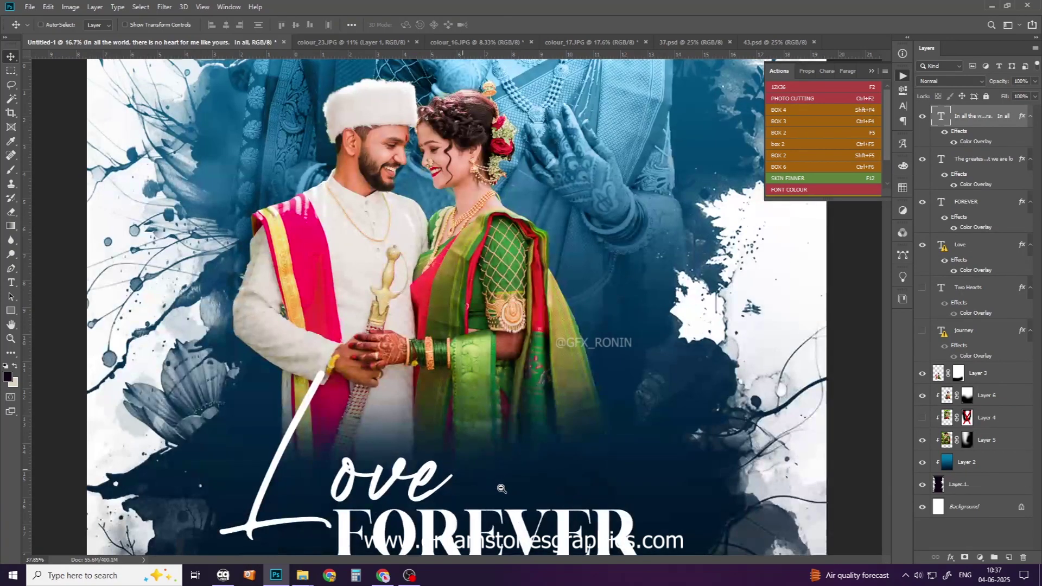
left_click(975, 249)
left_click(976, 287)
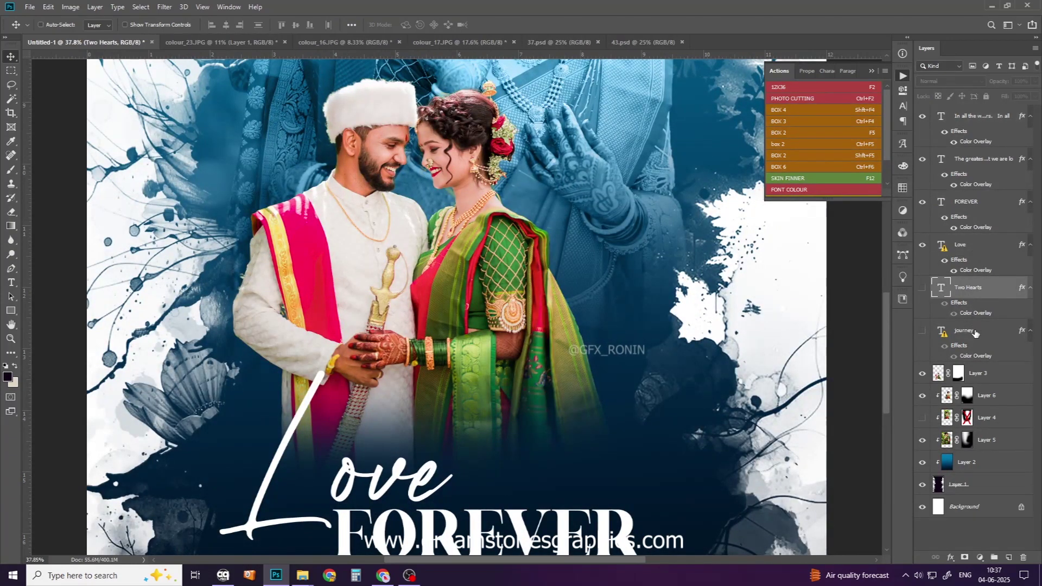
left_click(976, 330, "shift")
key("Delete")
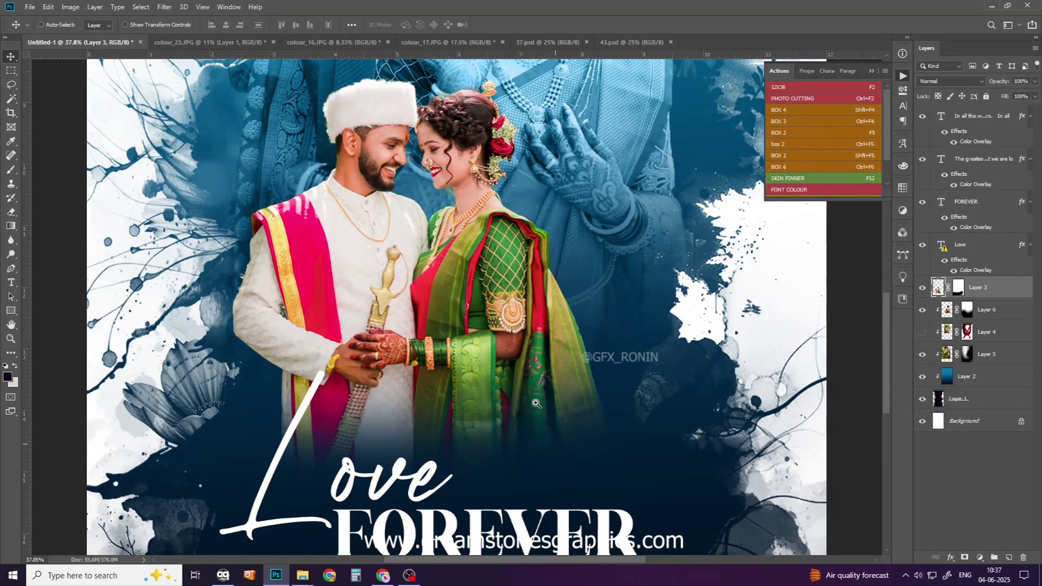
- Move the Love text down so it overlaps FOREVER
scroll(553, 438, "down", 2)
scroll(509, 408, "up", 4)
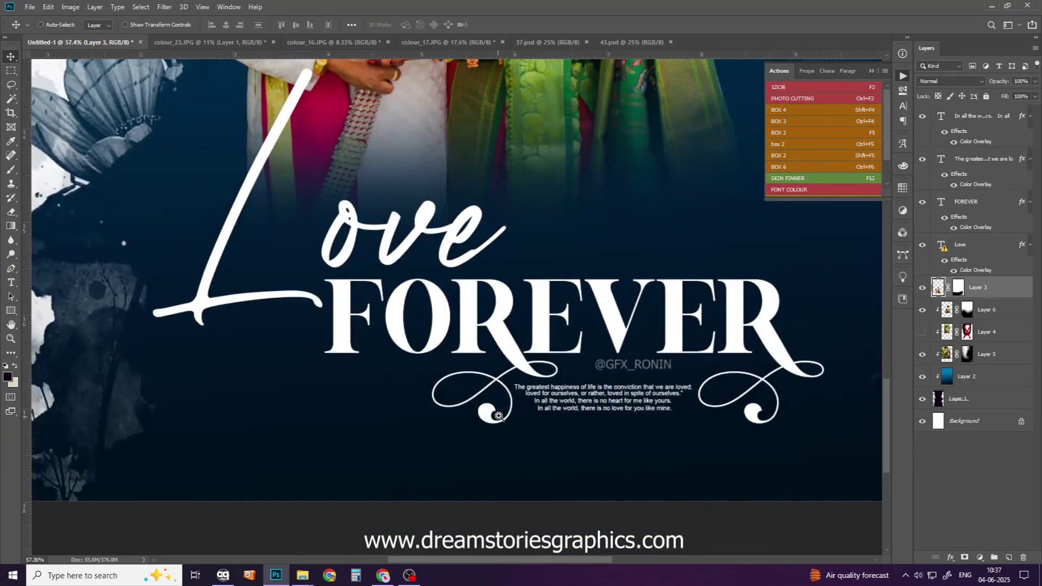
scroll(498, 416, "down", 2)
mouse_move(399, 310)
left_mouse_down()
mouse_move(387, 385)
mouse_move(400, 310)
left_mouse_up()
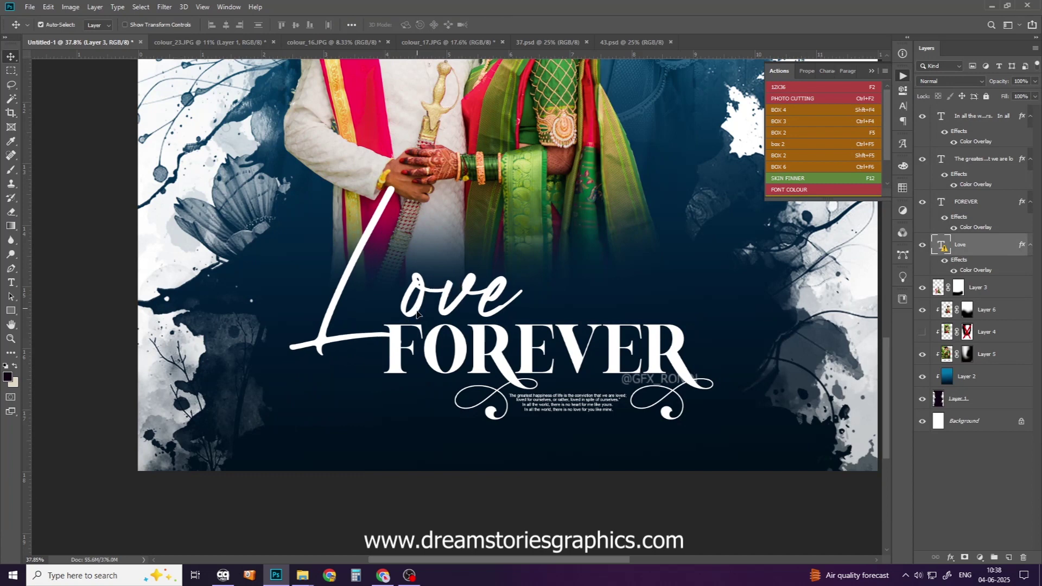
- Scale the Love text to 76.69% and shift it slightly right
key("ctrl+t")
key("Return")
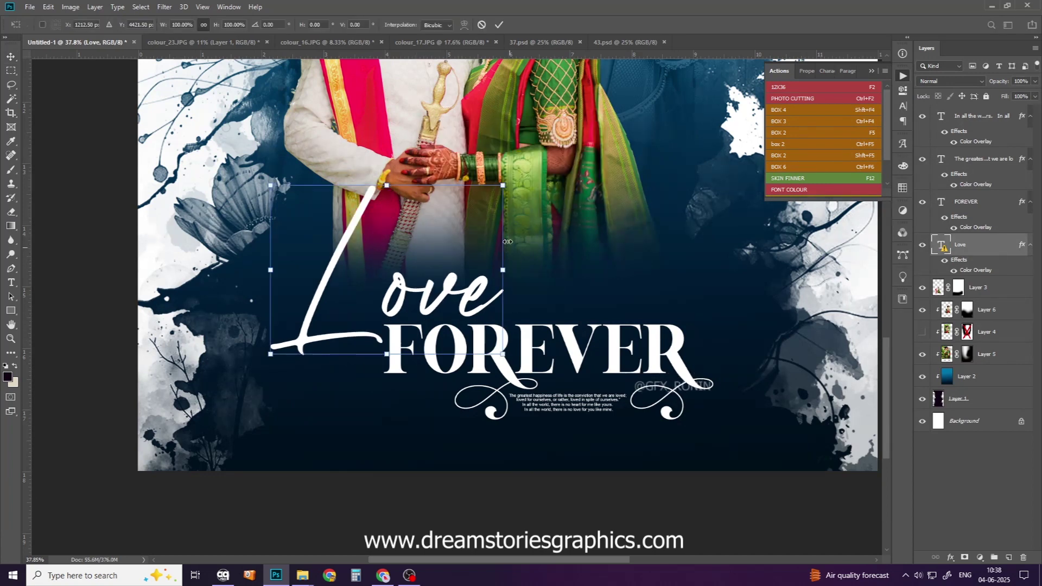
left_click_drag(502, 186, 448, 224)
left_click_drag(419, 280, 447, 275)
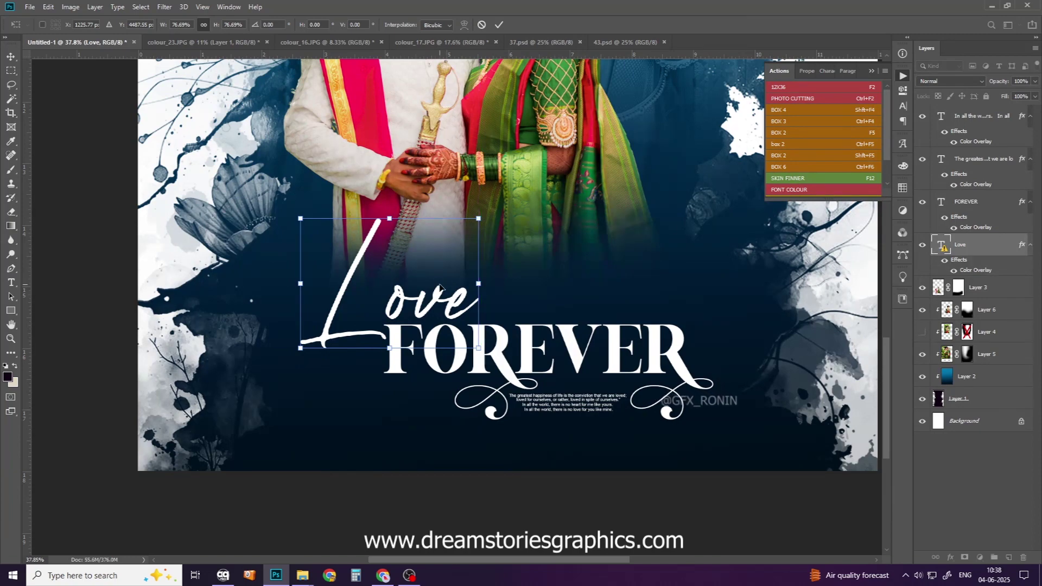
key("Return")
- Reposition the couple photo on Layer 3, nudging it a few pixels left
scroll(446, 274, "down", 2)
scroll(489, 299, "down", 2)
scroll(525, 331, "up", 3)
scroll(498, 401, "up", 2)
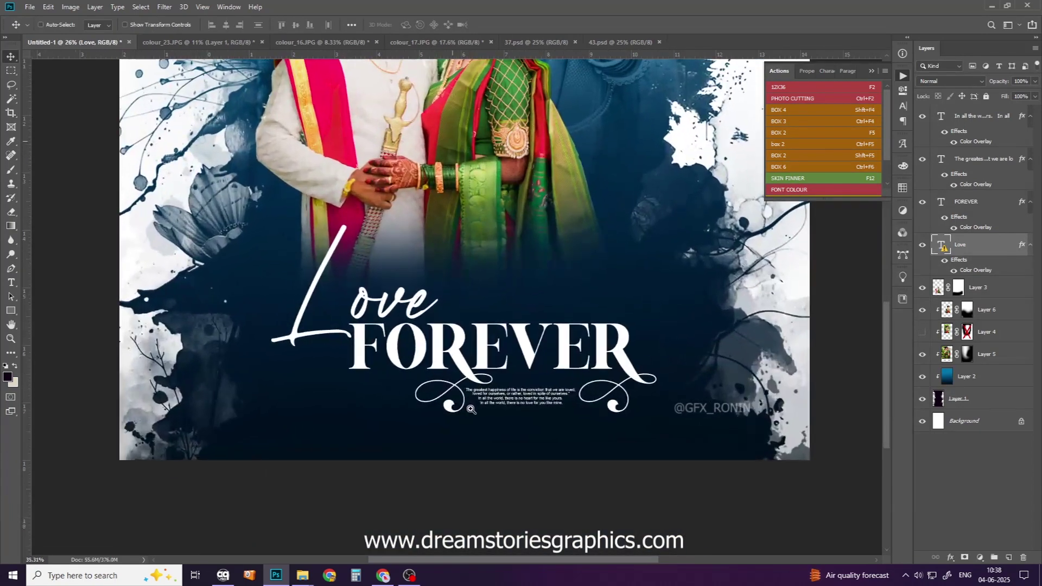
scroll(470, 372, "down", 2)
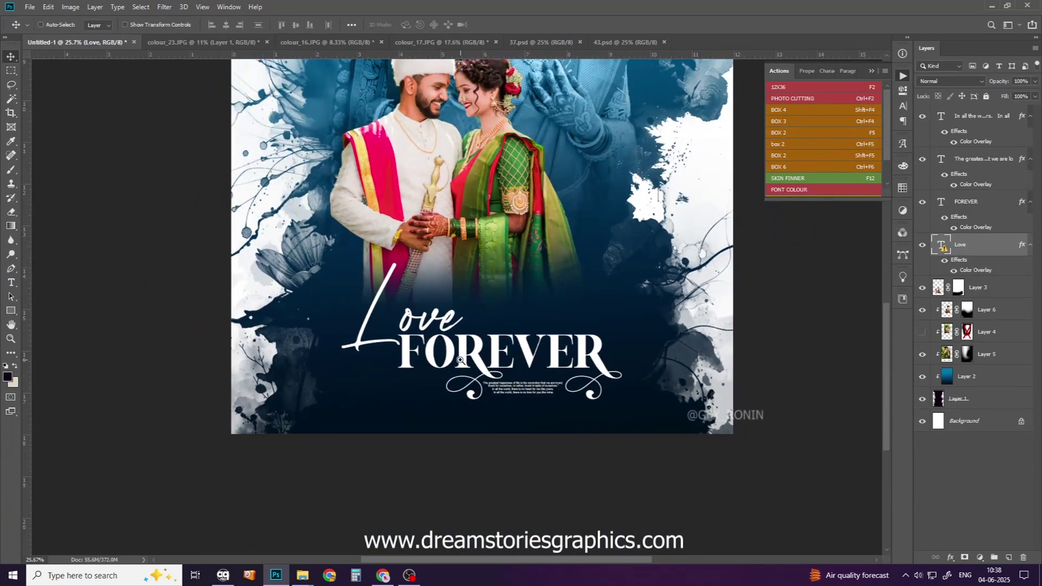
scroll(497, 338, "down", 3)
left_click_drag(474, 390, 465, 394)
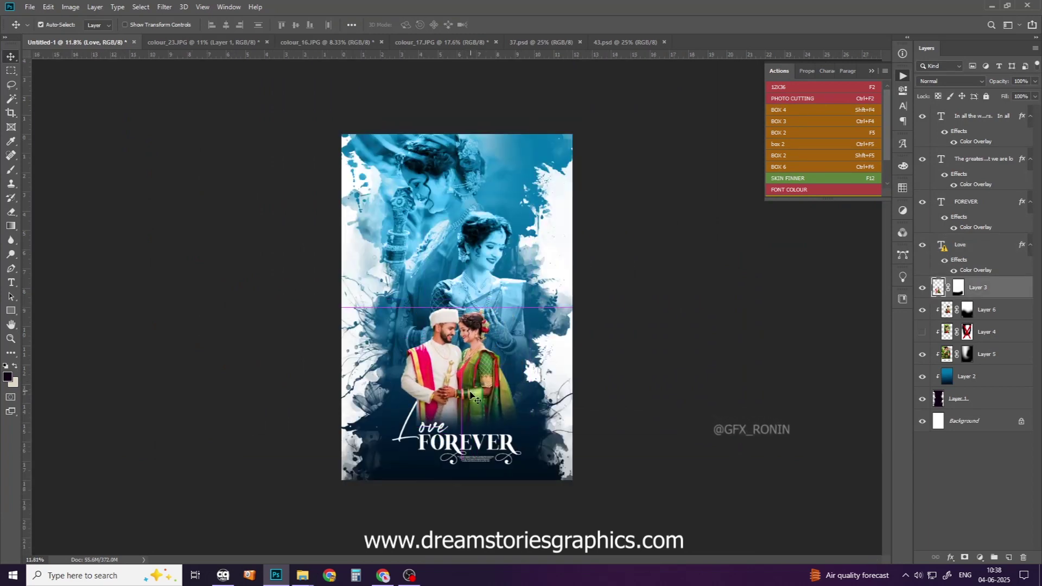
scroll(472, 336, "up", 5)
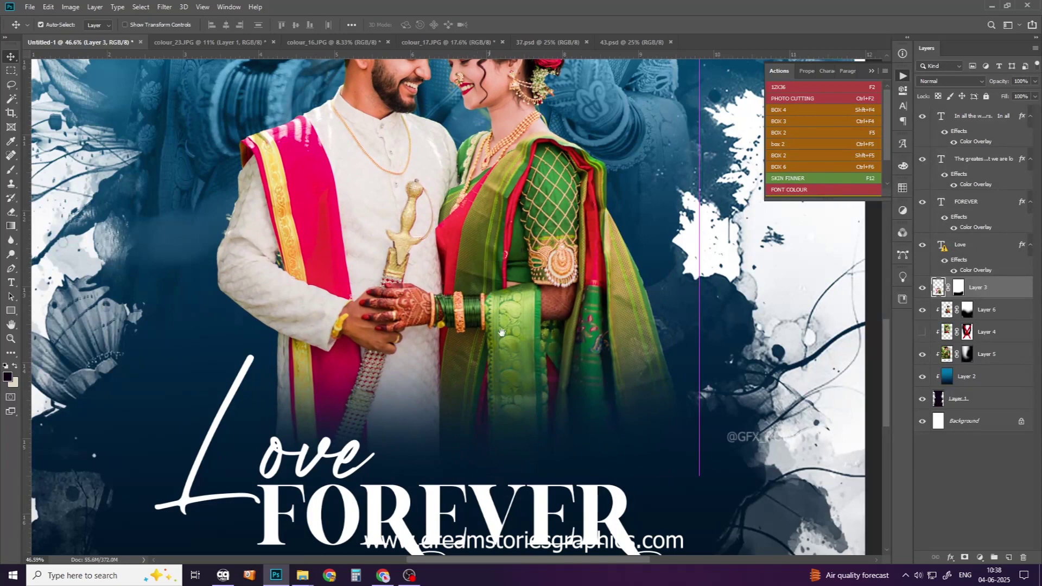
scroll(478, 277, "down", 1)
scroll(505, 277, "down", 1)
left_click_drag(513, 277, 512, 278)
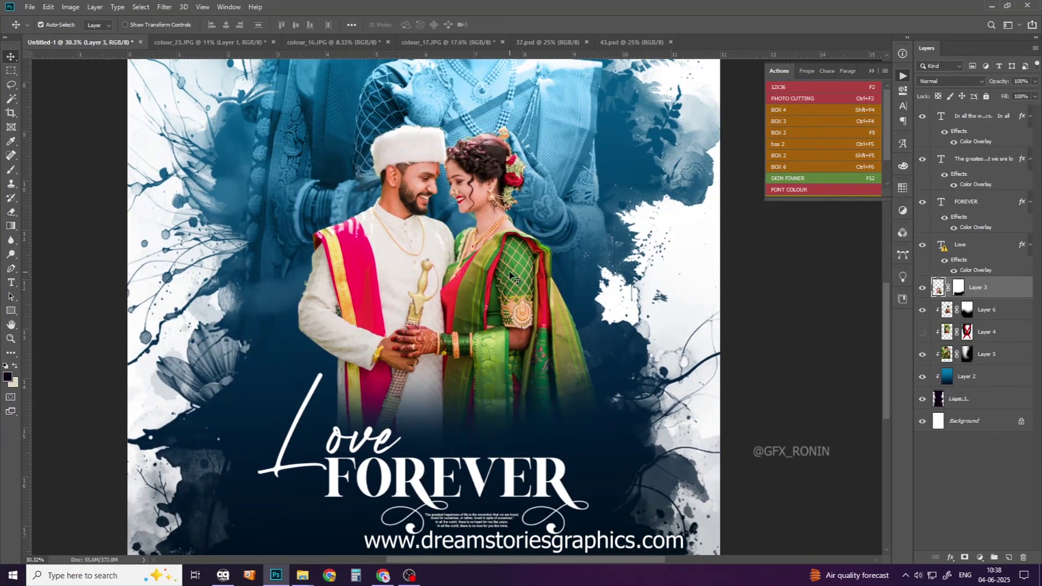
key("shift+Left")
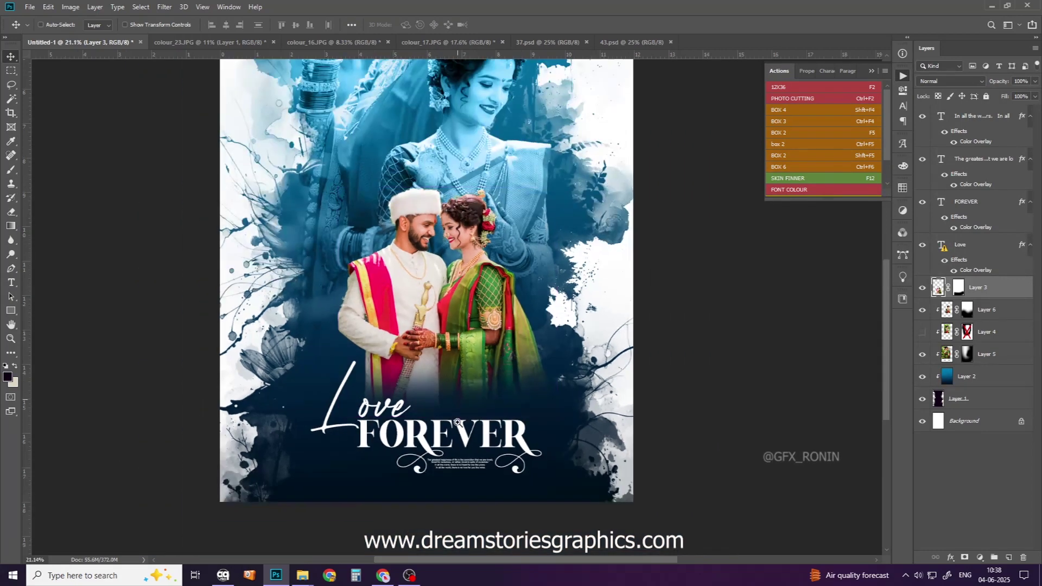
mouse_move(509, 272)
left_mouse_down()
mouse_move(537, 274)
mouse_move(519, 363)
left_mouse_up()
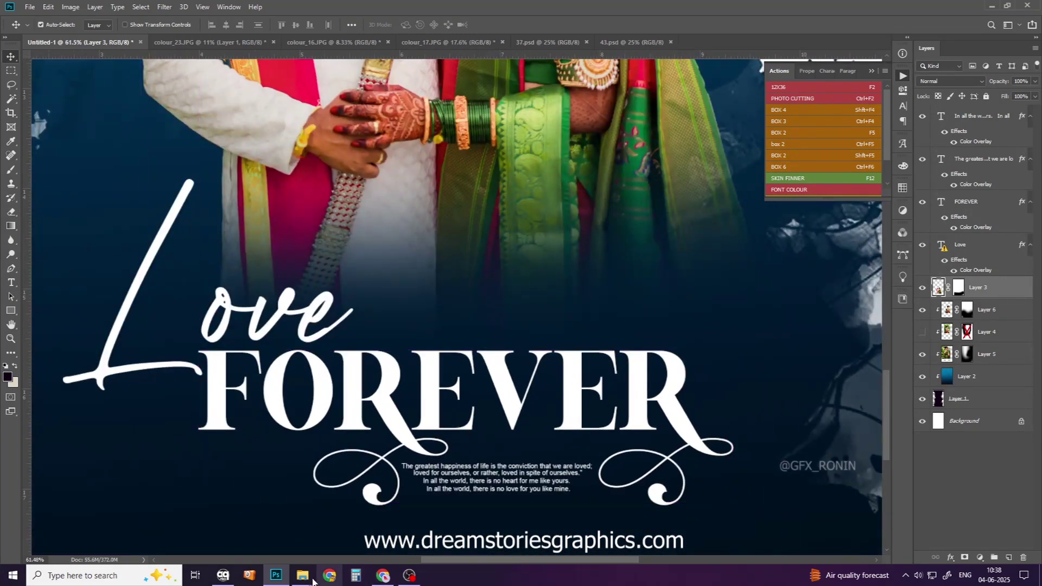
mouse_move(302, 575)
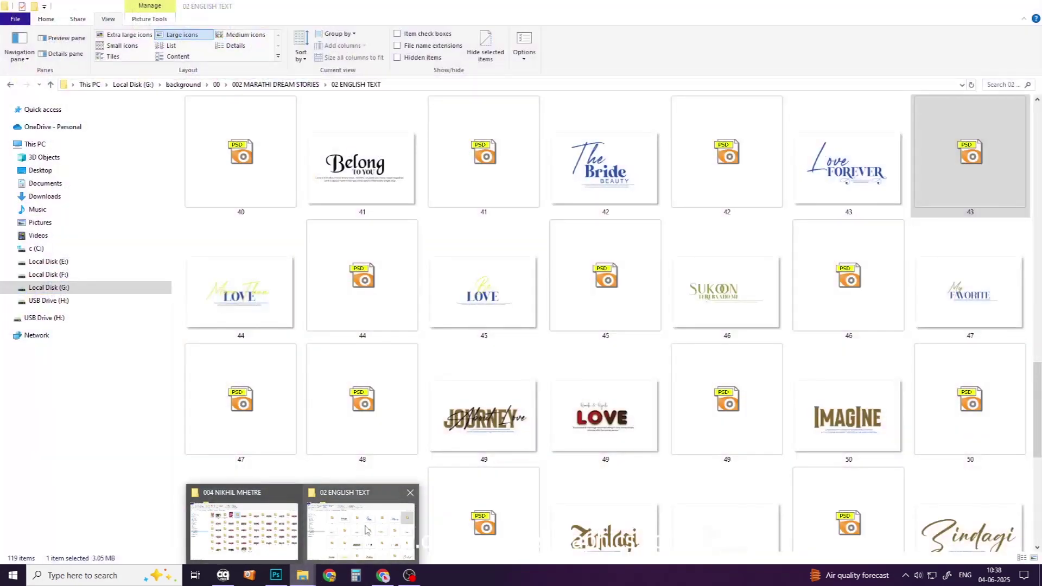
- Go back up to FRENDSHIP PHOTOGRAPHY, enter 05 GRUP and view DSC05567
left_click(361, 529)
left_click(9, 85)
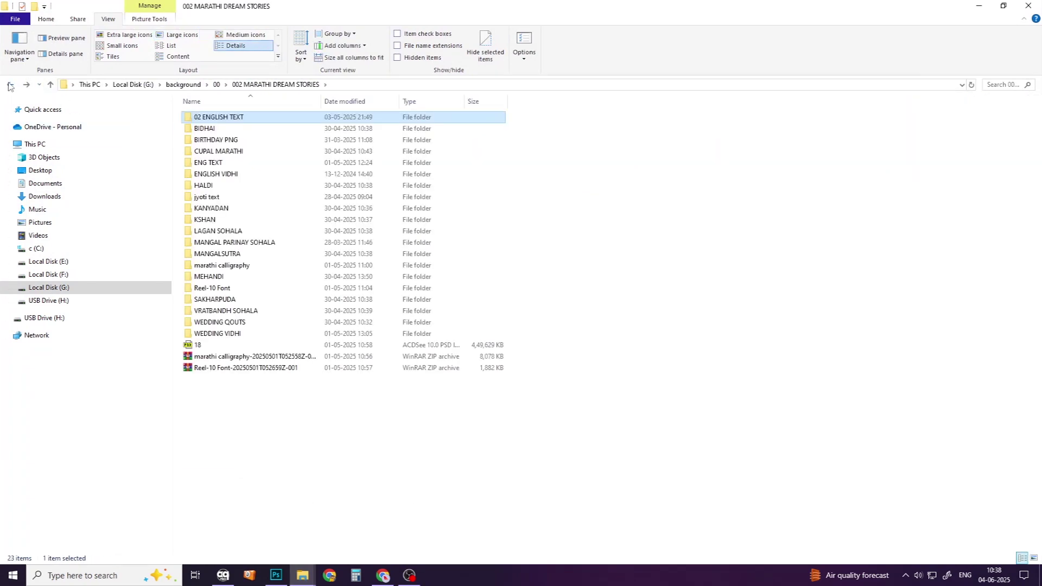
left_click(10, 84)
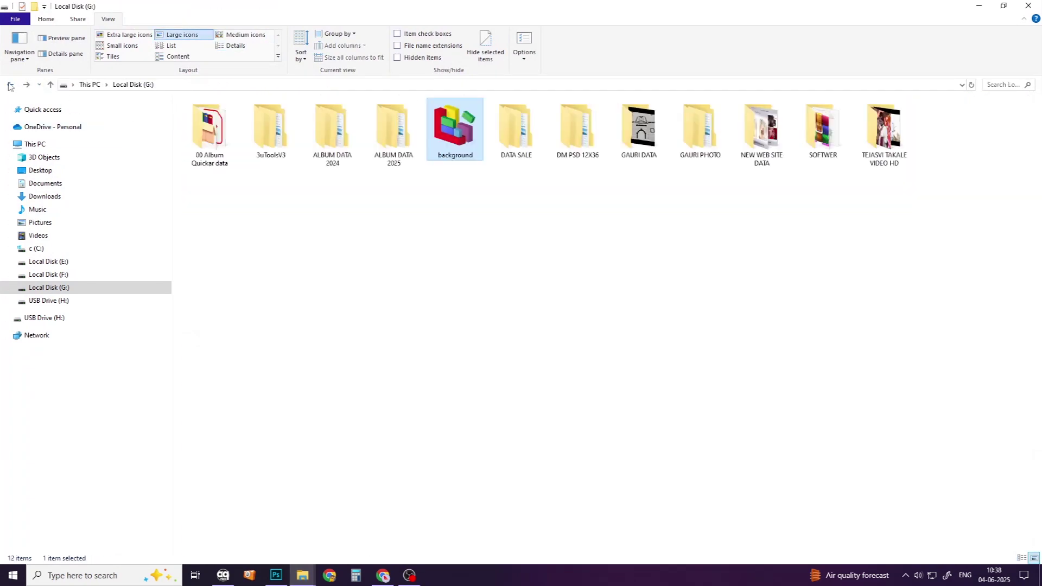
left_click(10, 85)
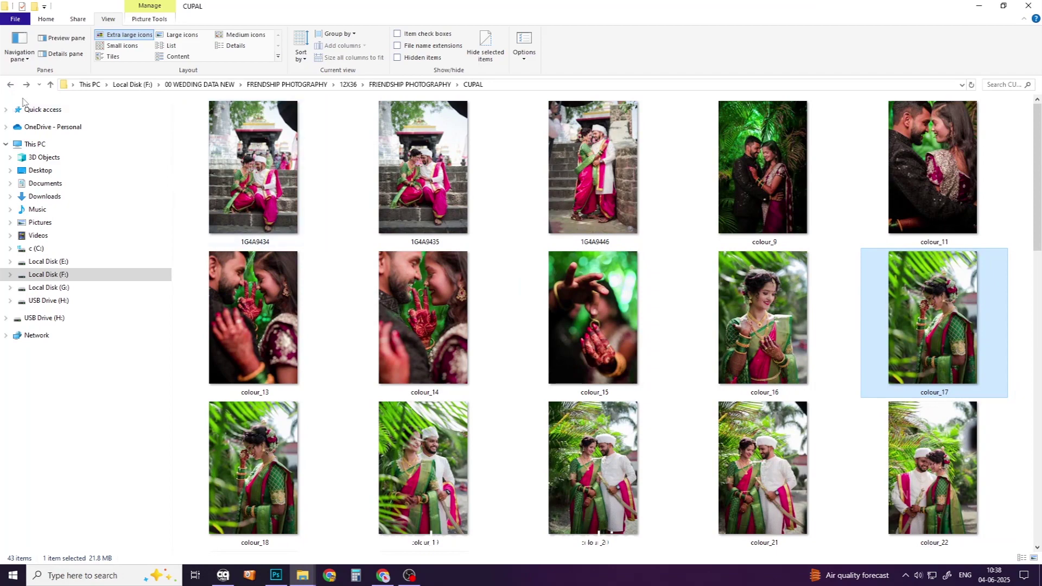
left_click(50, 85)
double_click(515, 161)
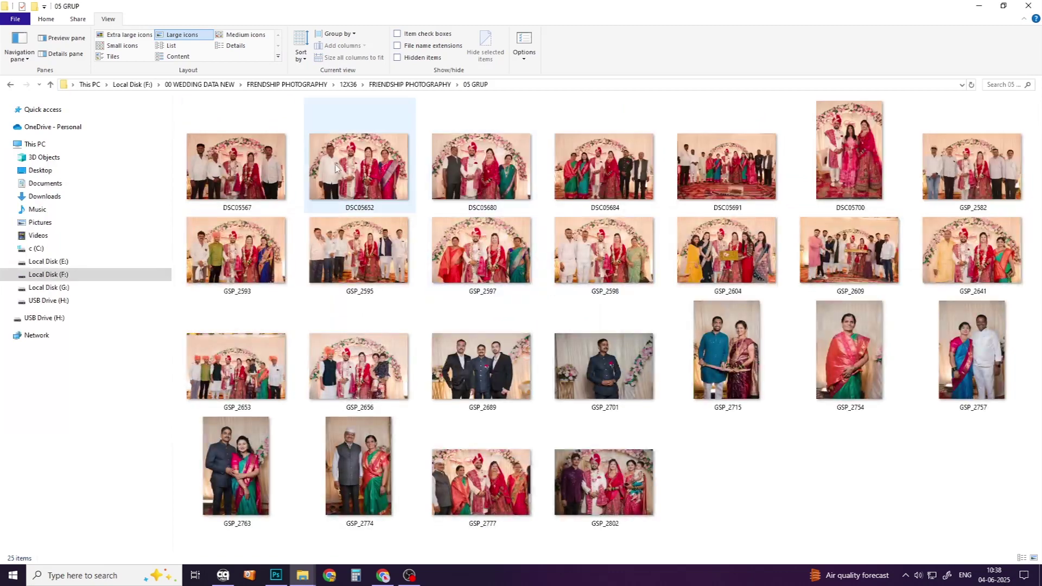
double_click(239, 158)
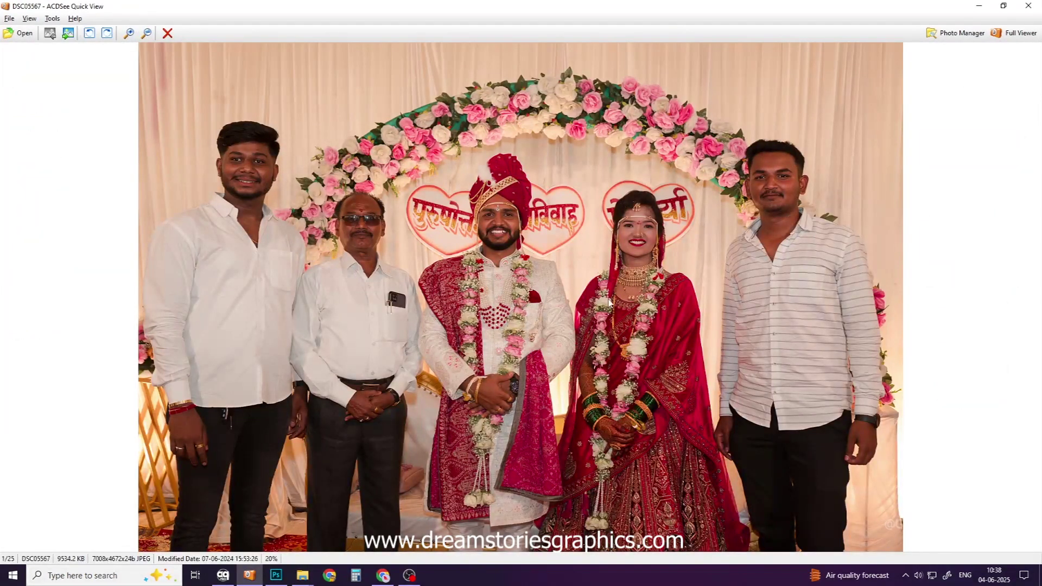
- Browse through several group photos in ACDSee Quick View, then close it
scroll(654, 302, "down", 1)
scroll(653, 302, "down", 1)
scroll(653, 302, "down", 1)
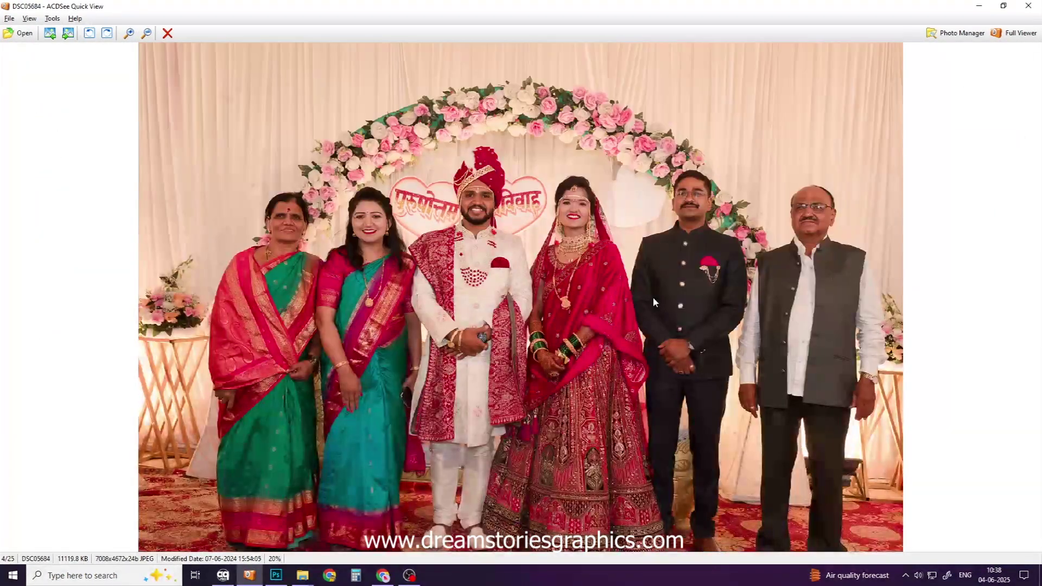
scroll(653, 297, "up", 1)
scroll(653, 297, "up", 1)
scroll(653, 298, "up", 1)
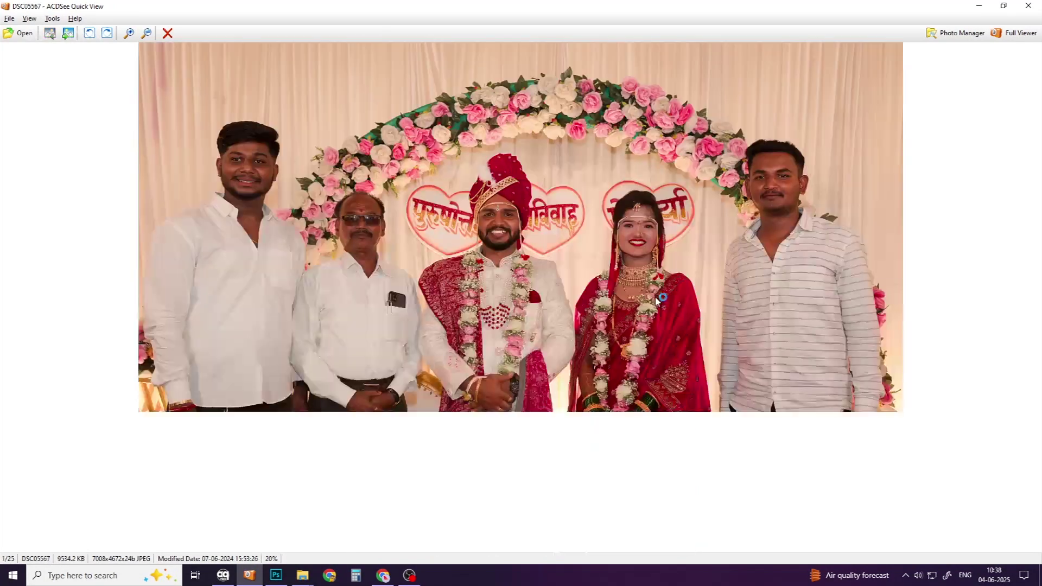
left_click(1029, 6)
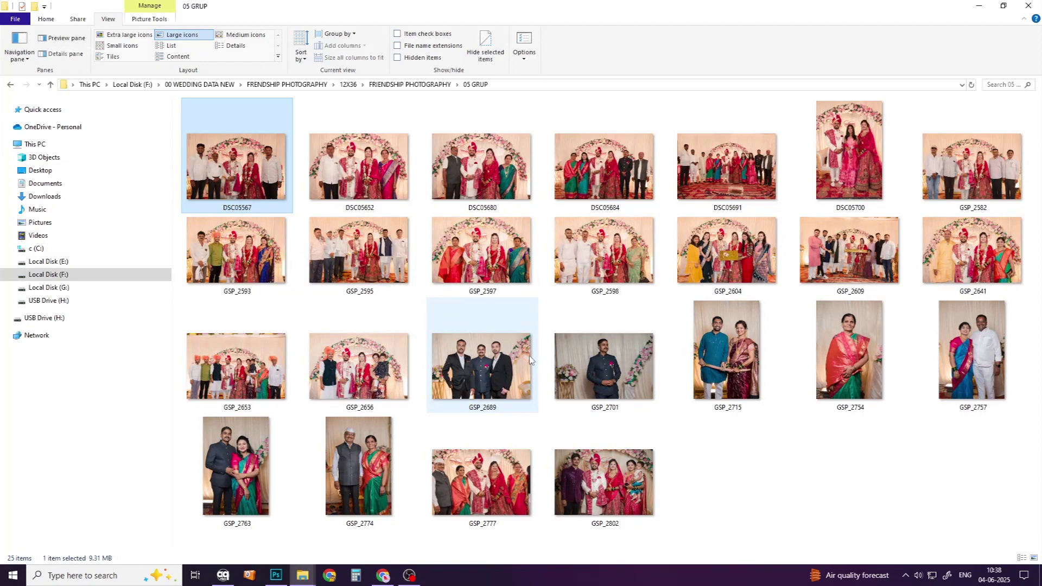
- Preview GSP_2656, close the viewer and return to the Photoshop poster
double_click(380, 360)
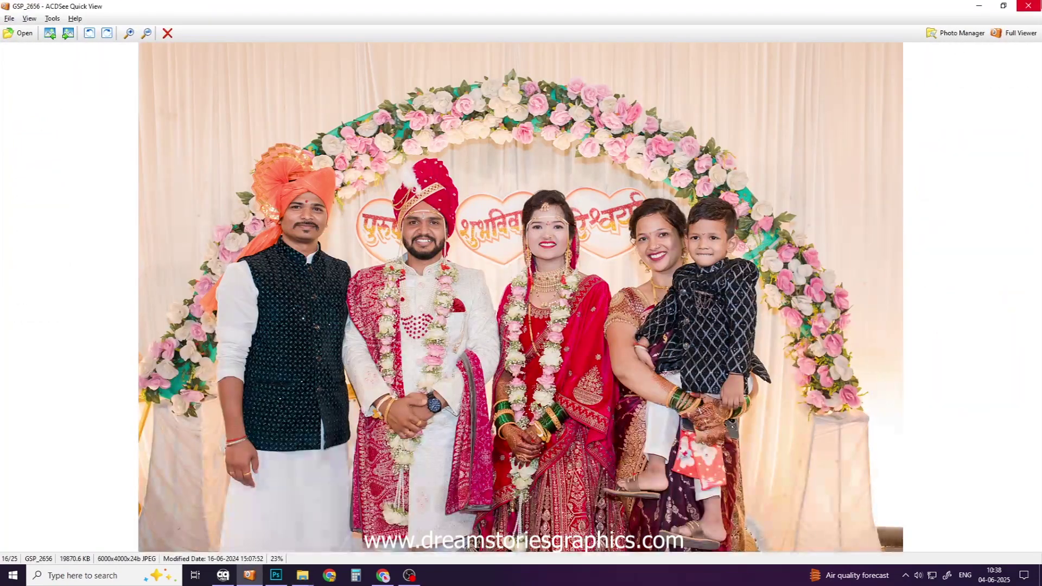
left_click(1030, 6)
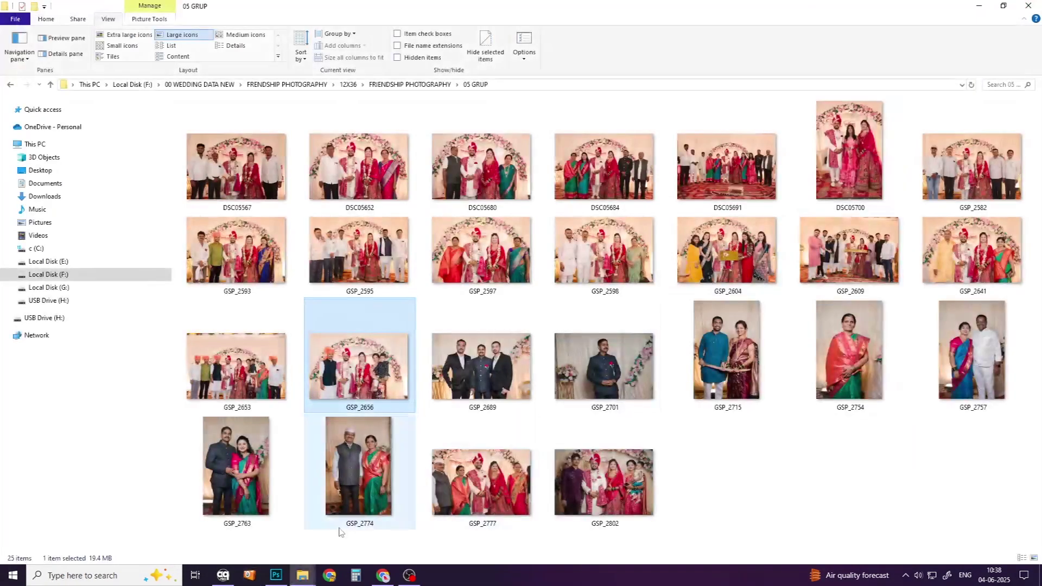
left_click(276, 576)
scroll(494, 360, "up", 3)
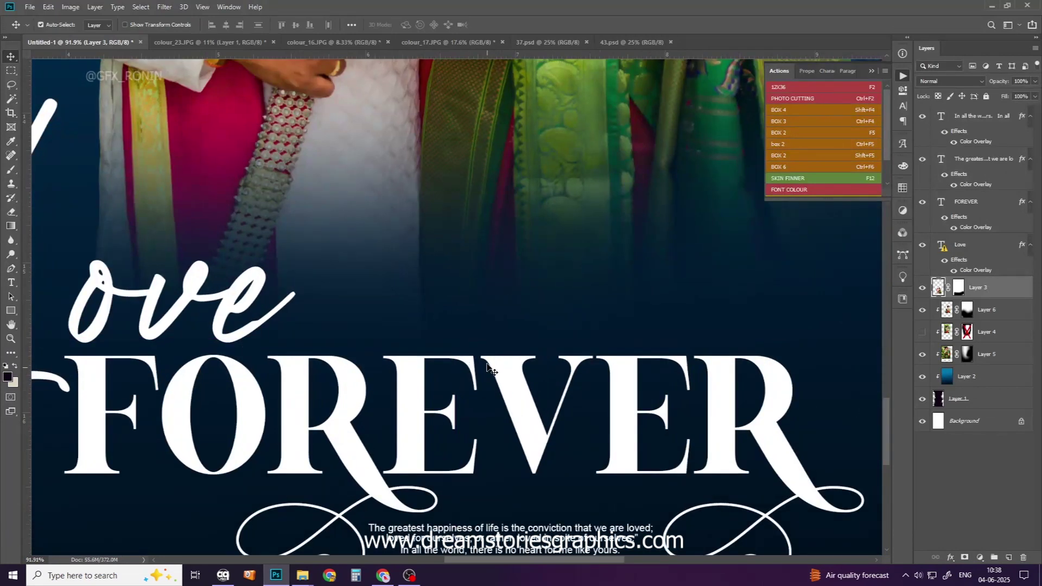
- Create a text layer above FOREVER in Times New Roman Bold at 10 pt
key("t")
left_click(398, 220)
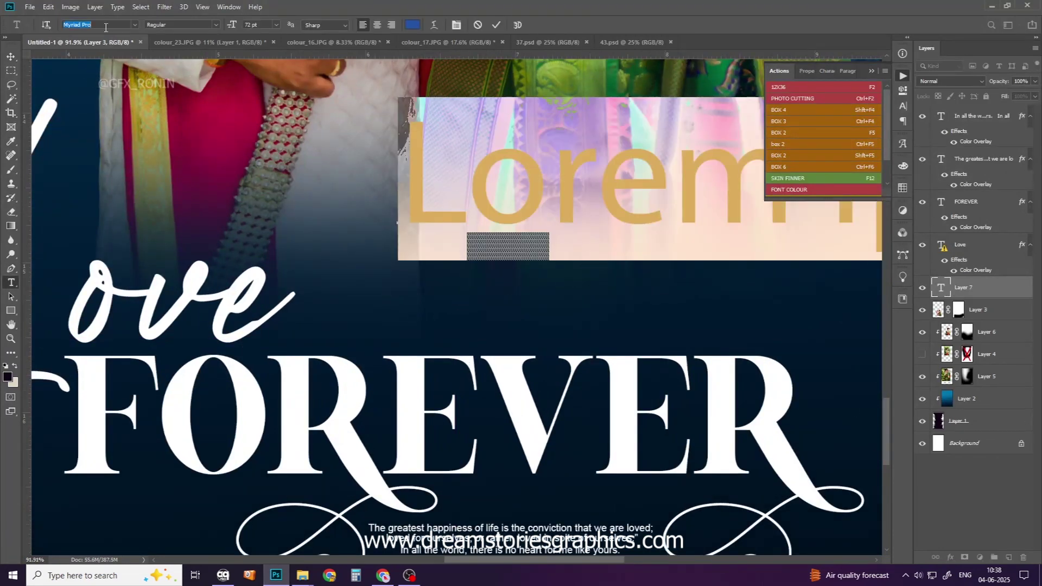
type("times")
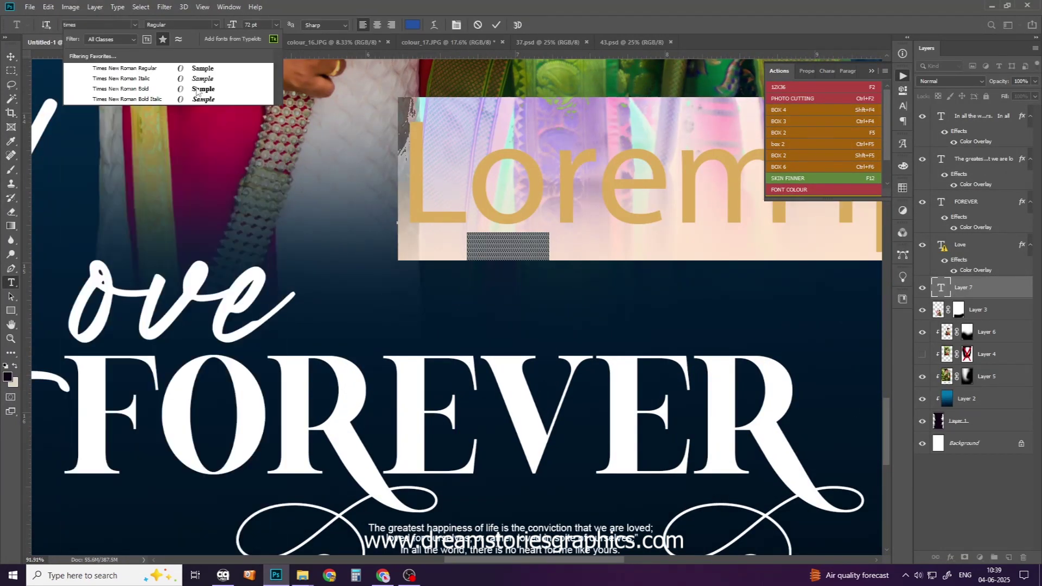
left_click(197, 90)
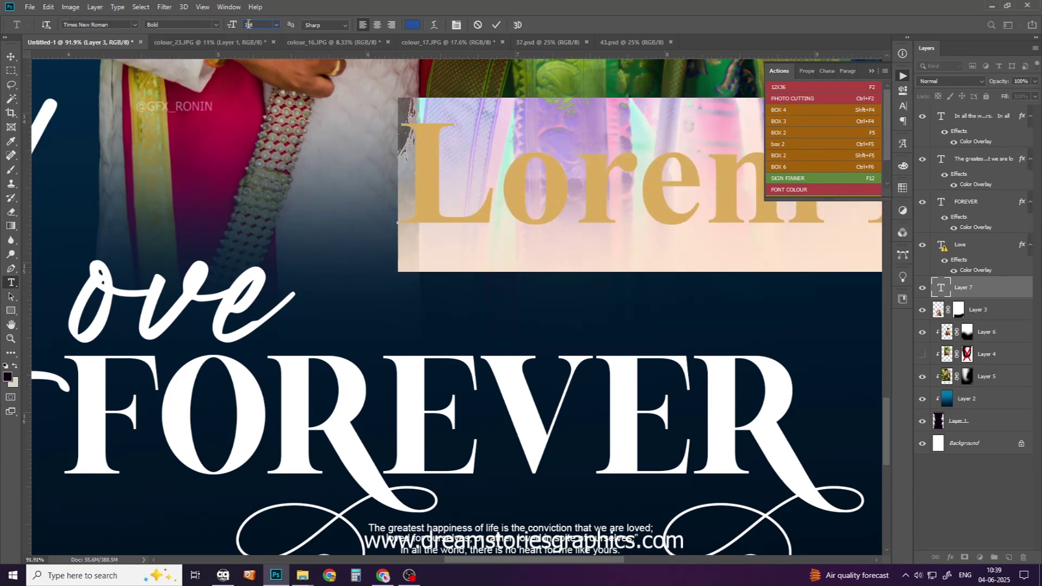
type("0")
key("Return")
key("Left")
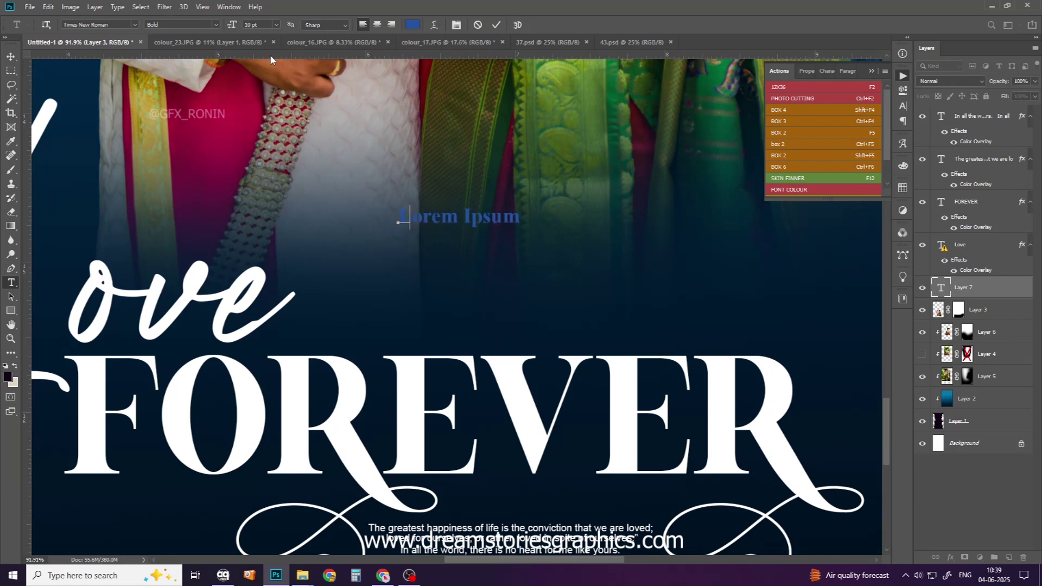
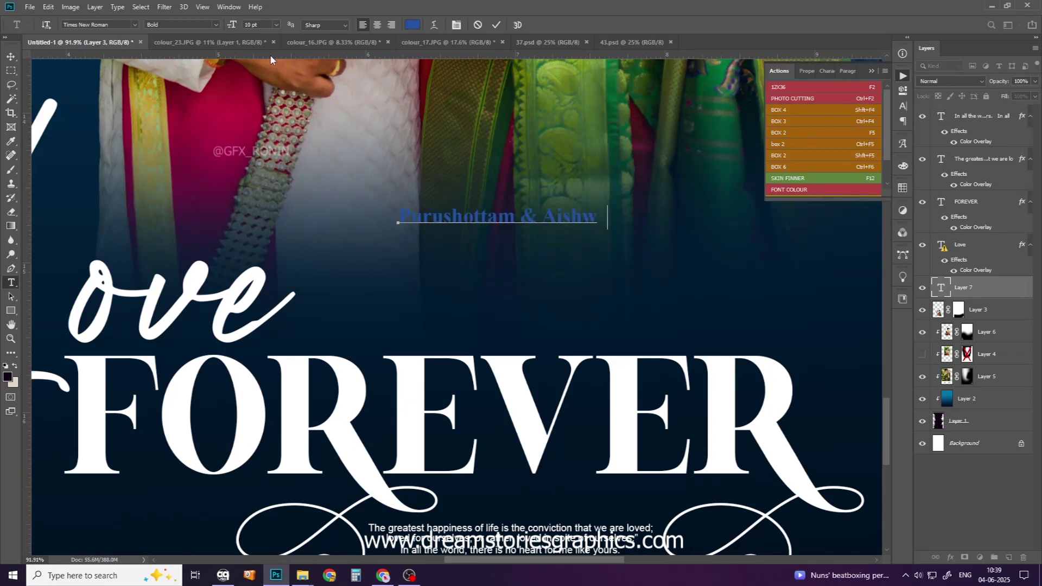
- Finish typing the couple's names line and make its text colour white
type("arya")
key("ctrl+a")
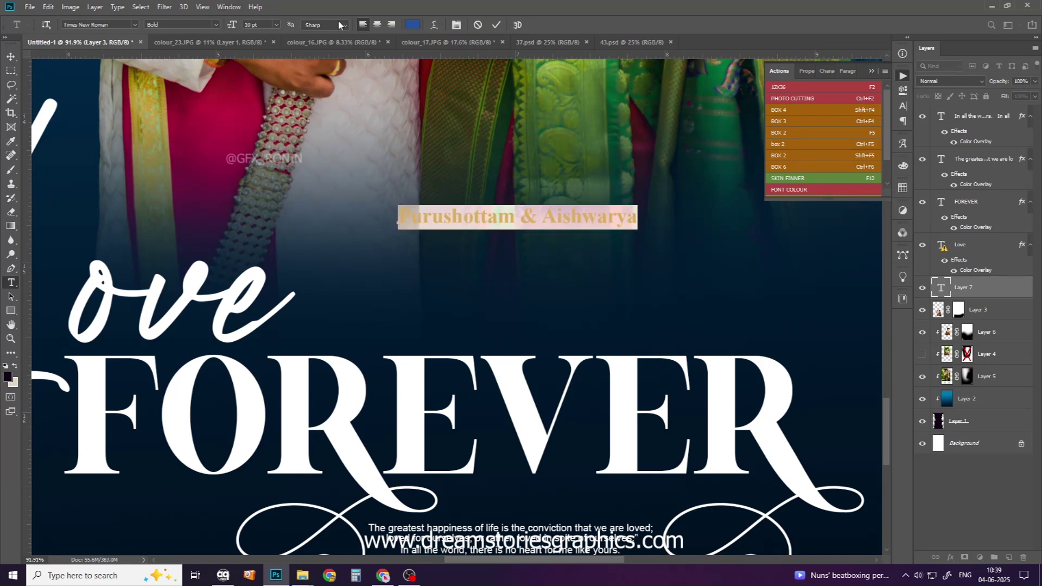
left_click(413, 25)
left_click(389, 101)
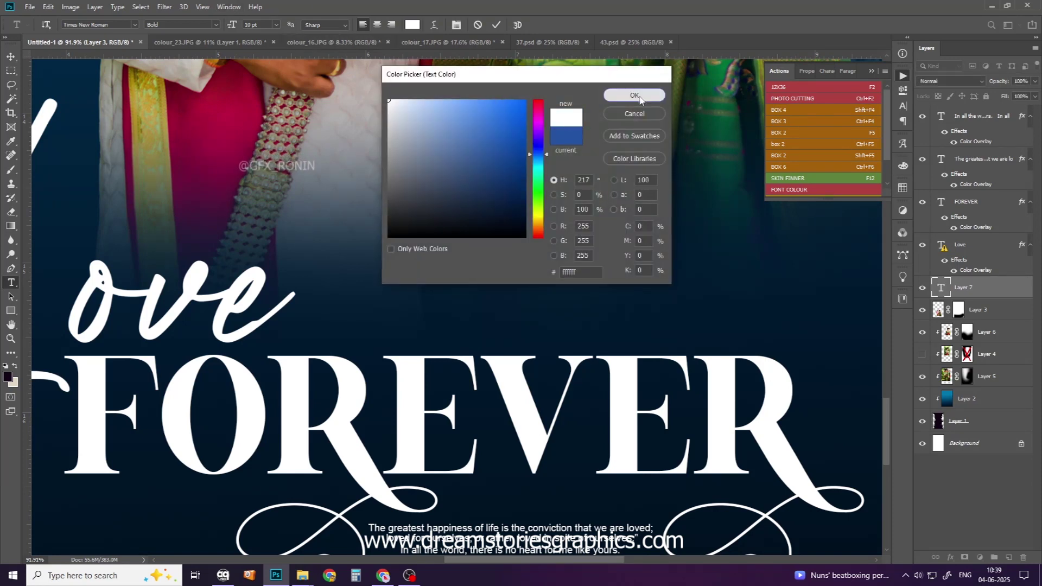
left_click(636, 95)
left_click(496, 24)
- Shrink the names text to about 59% between Love and FOREVER
key("ctrl+t")
mouse_move(641, 199)
left_mouse_down()
mouse_move(436, 298)
mouse_move(446, 328)
mouse_move(531, 323)
mouse_move(470, 330)
left_mouse_up()
key("Return")
scroll(470, 330, "down", 5)
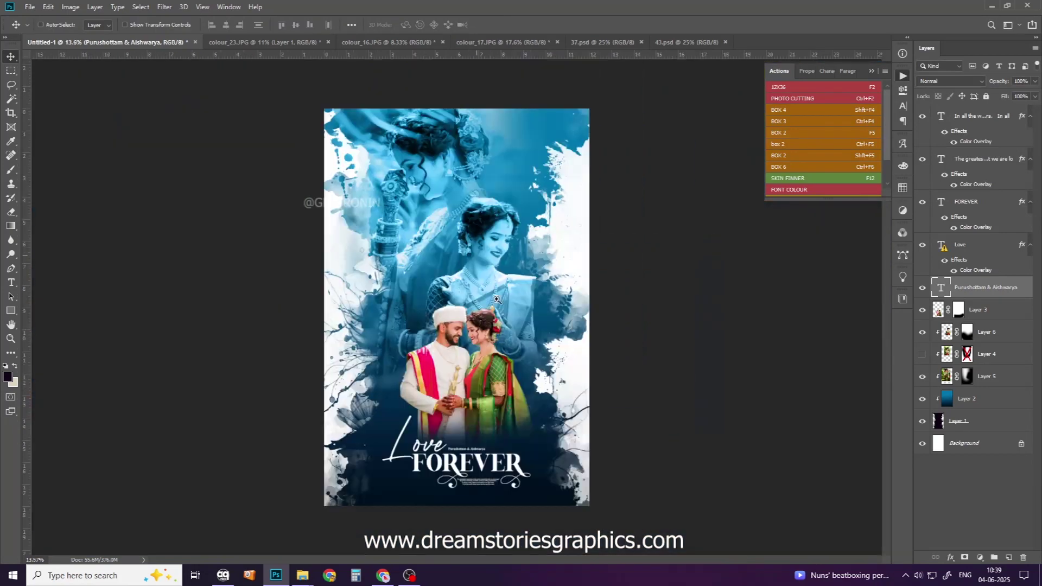
scroll(502, 354, "up", 3)
key("ctrl+t")
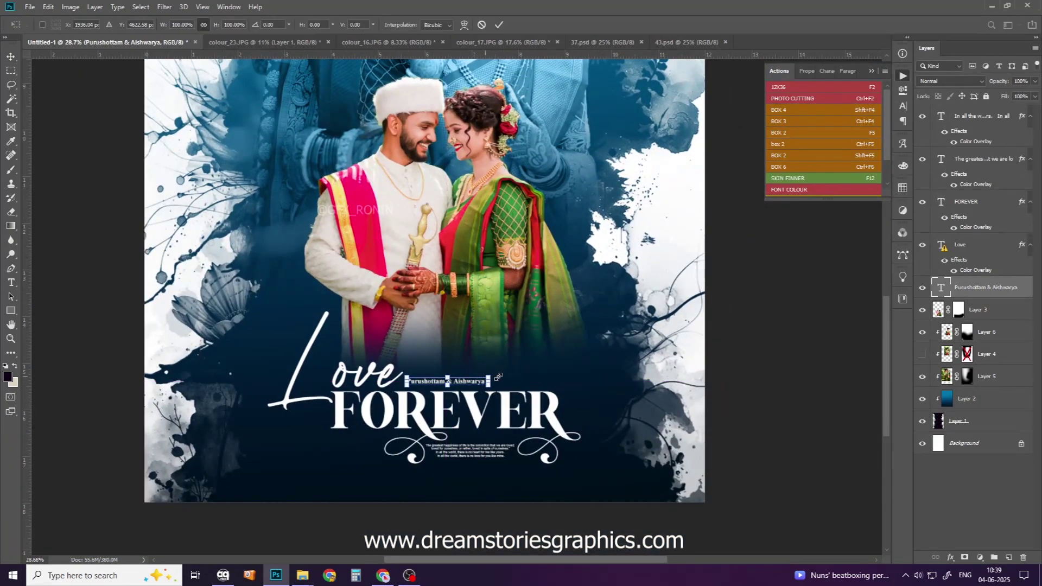
key("Return")
scroll(476, 382, "down", 2)
scroll(473, 394, "up", 1)
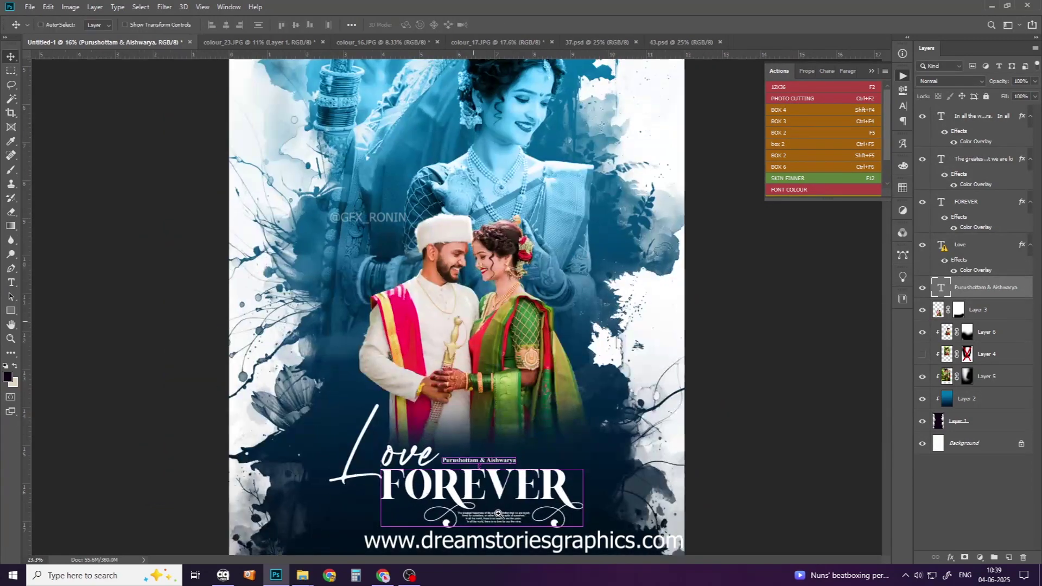
scroll(474, 395, "down", 2)
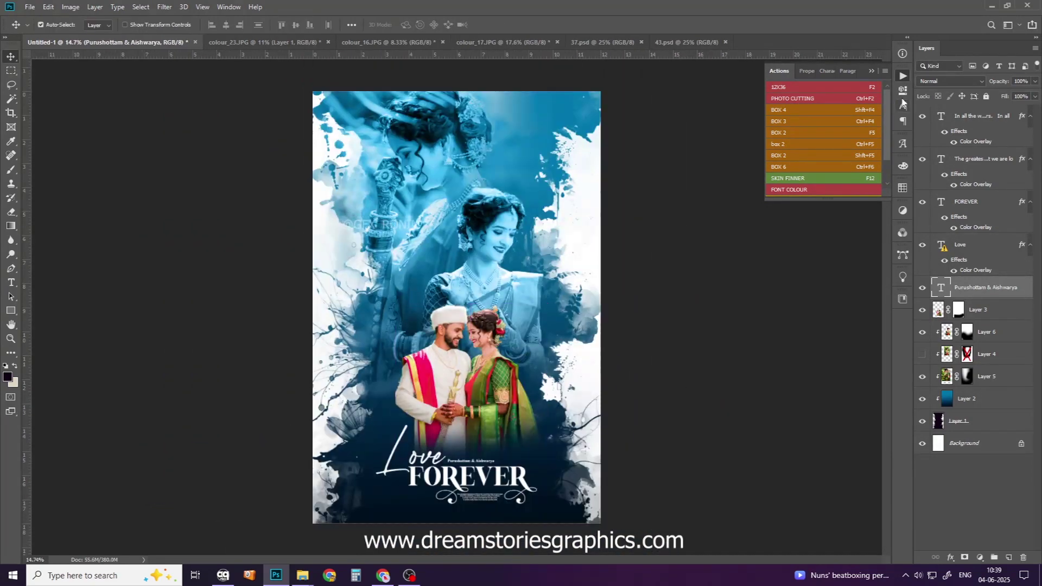
- Collapse the Actions panel and select Layer 3 as the working layer
left_click(872, 70)
scroll(446, 325, "down", 2)
scroll(446, 326, "up", 1)
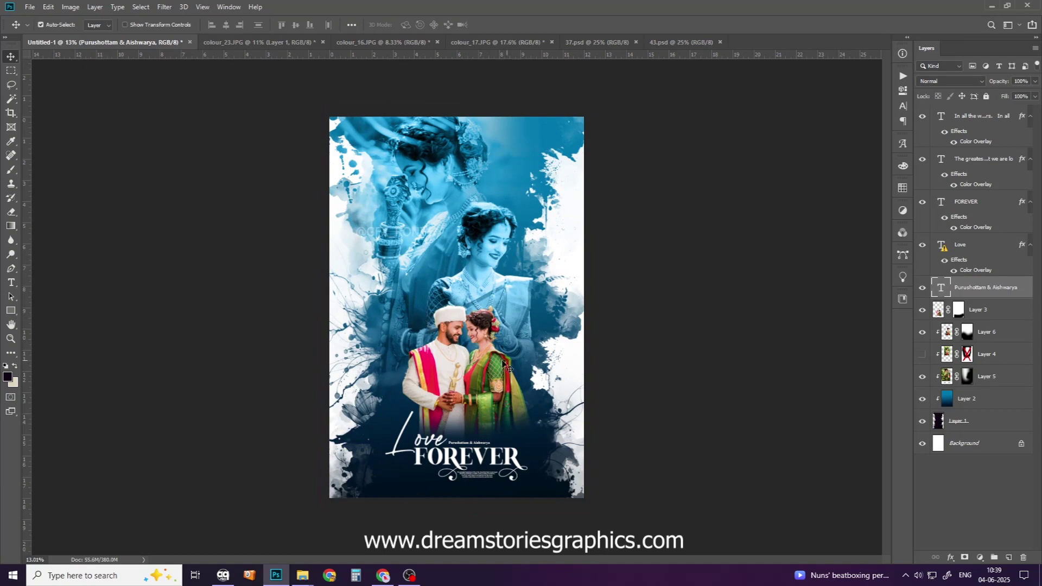
left_click(385, 493)
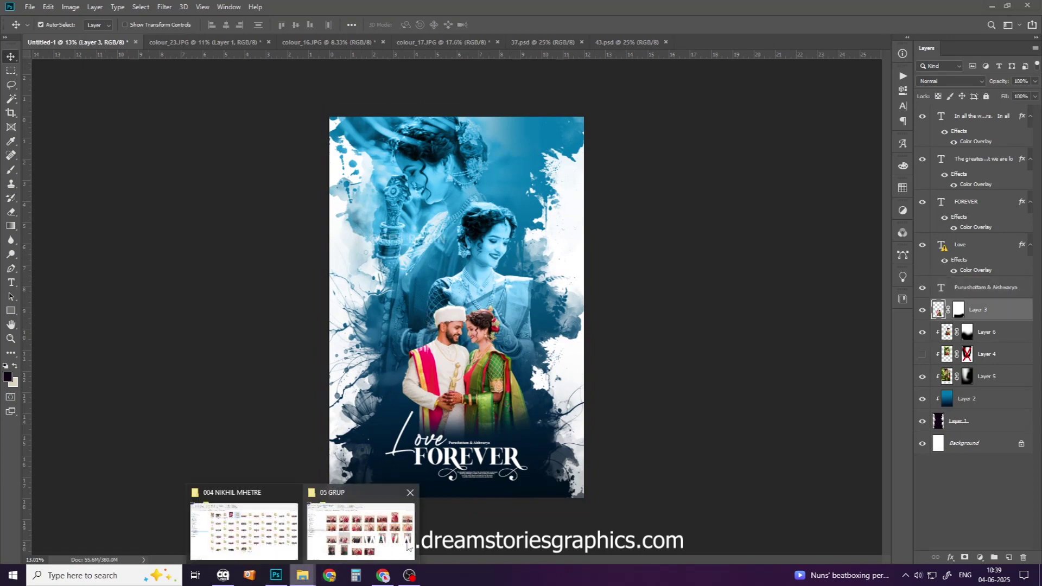
- Open G:\background\LIGHT EFFECTS in Large icons and drag the lens flare image to Photoshop
left_click(348, 538)
key("alt+Up")
left_click(61, 291)
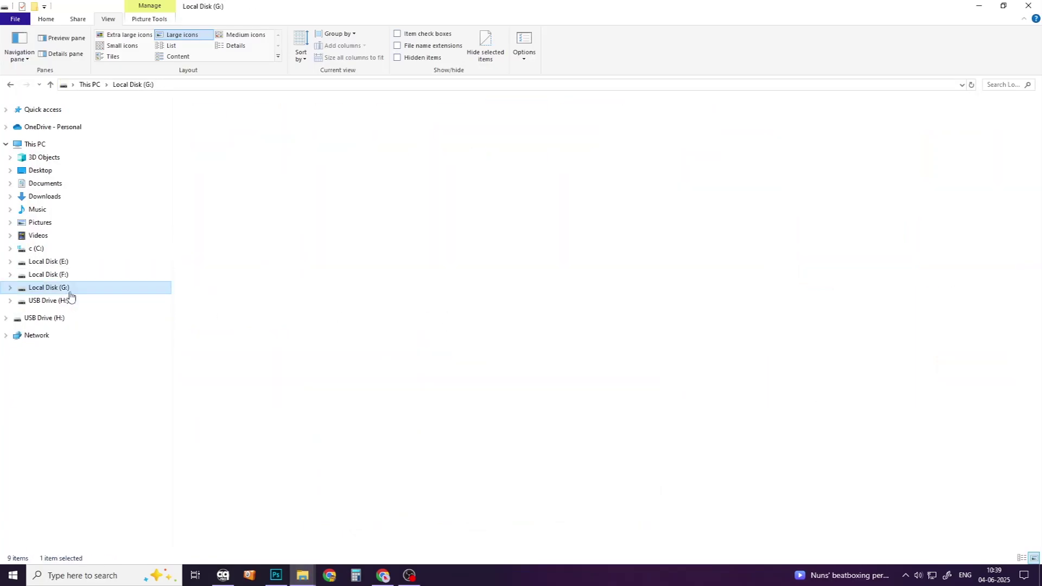
double_click(455, 130)
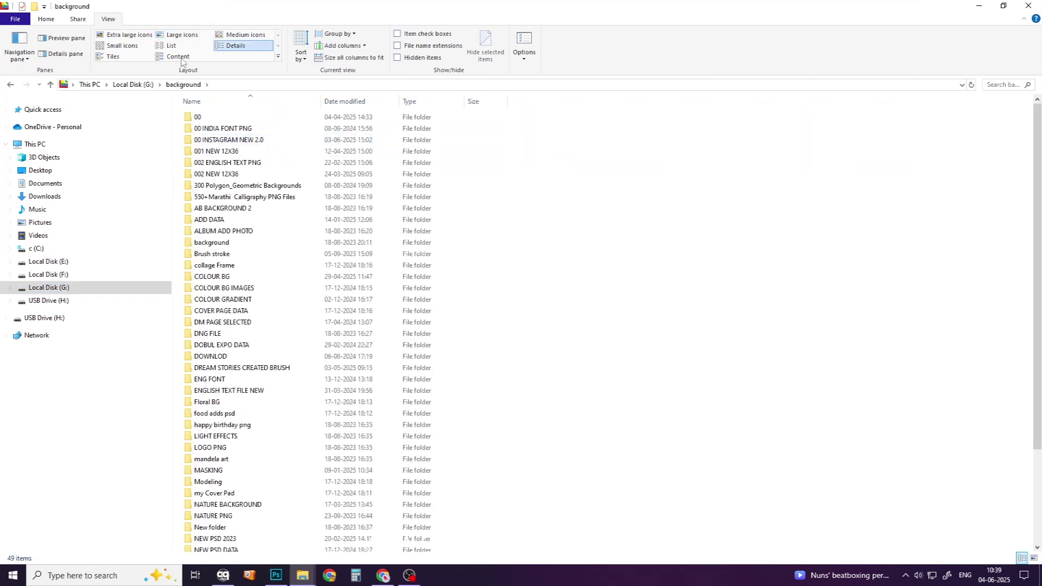
left_click(175, 38)
double_click(213, 271)
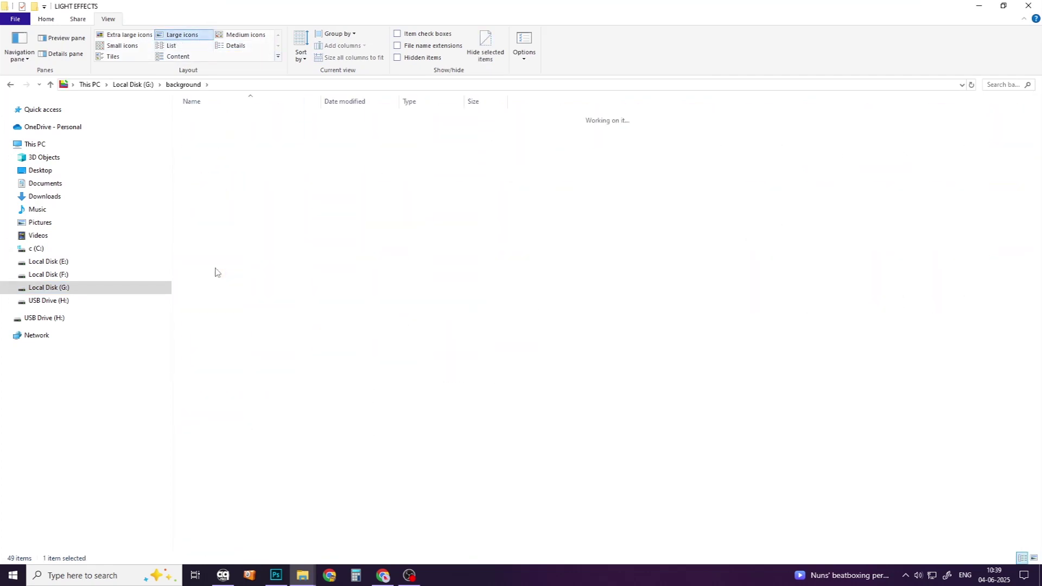
left_click_drag(700, 161, 280, 581)
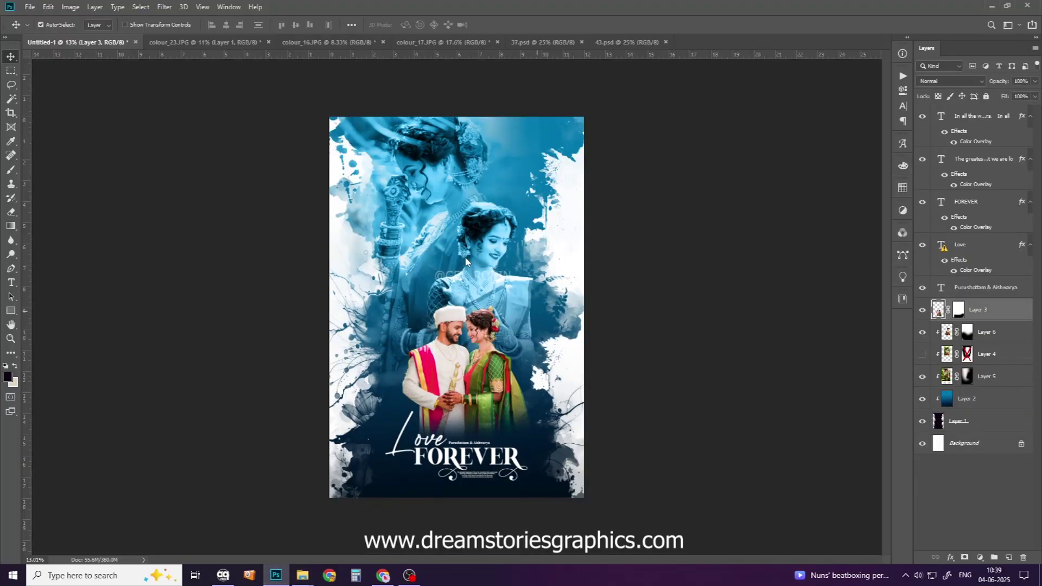
- Place the lens flare with Screen blending, below Layer 3
left_click_drag(280, 581, 466, 260)
left_click(935, 83)
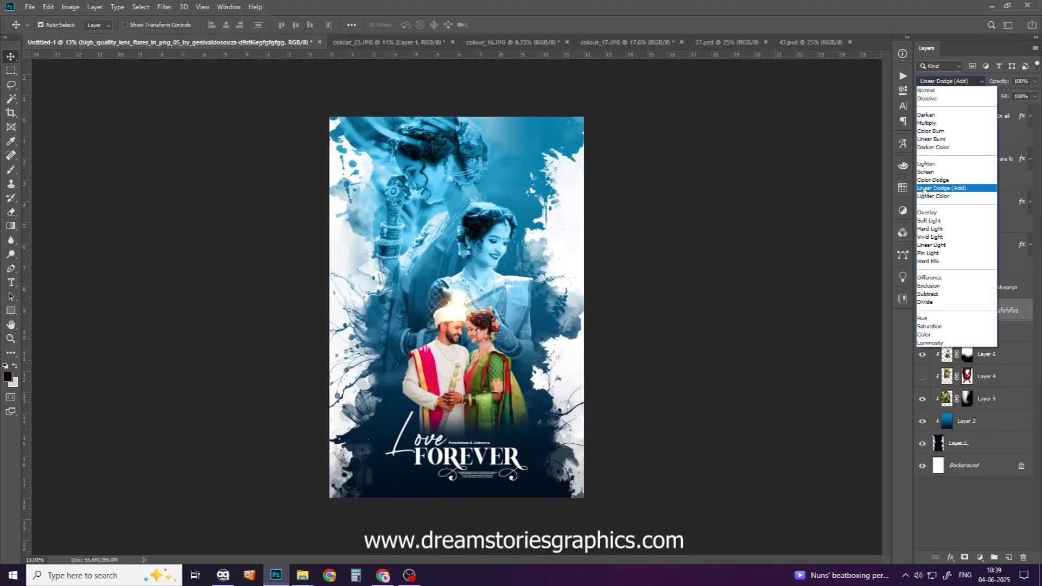
left_click(950, 178)
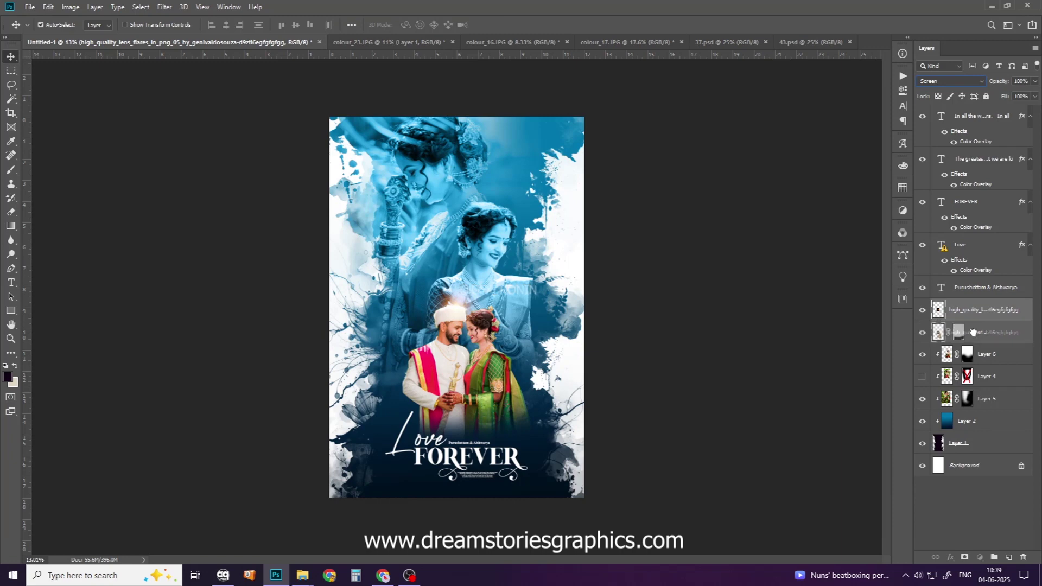
left_click_drag(974, 332, 971, 341)
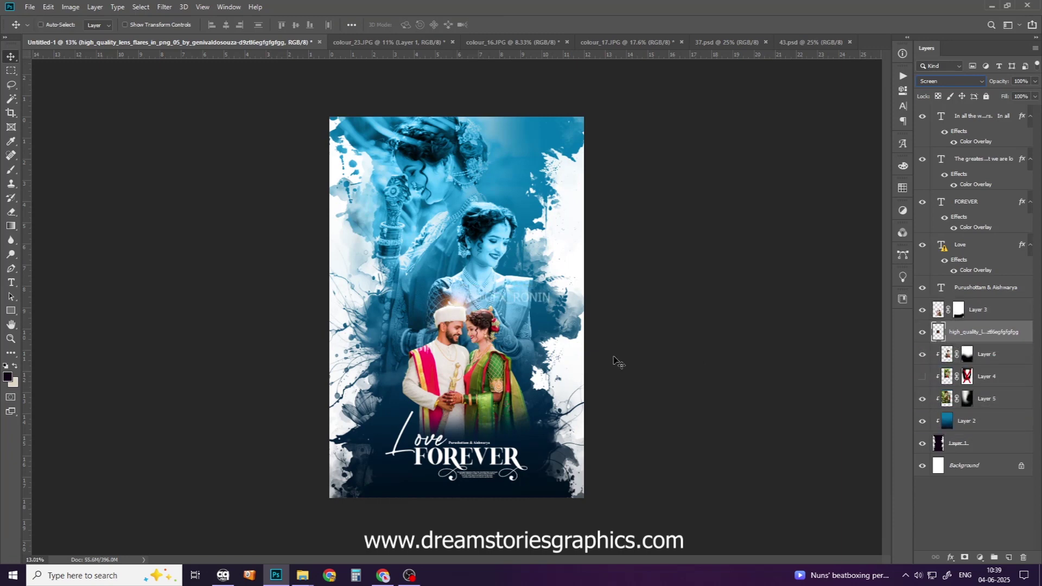
- Move and resize the lens flare left onto the couple, nudging it upward
key("ctrl+t")
mouse_move(581, 303)
left_mouse_down()
mouse_move(456, 340)
mouse_move(494, 275)
left_mouse_up()
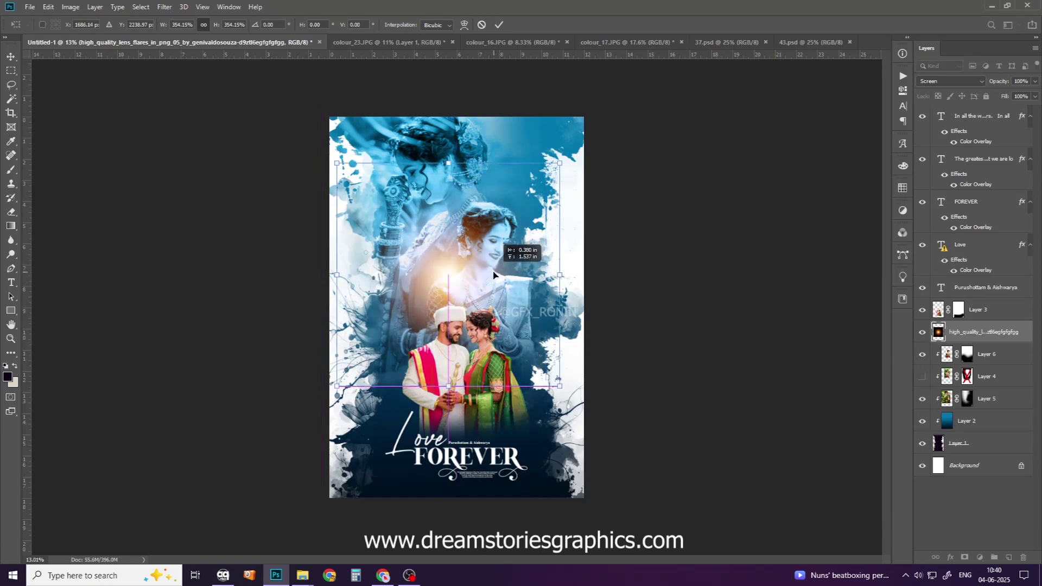
left_click_drag(556, 275, 579, 275)
key("Return")
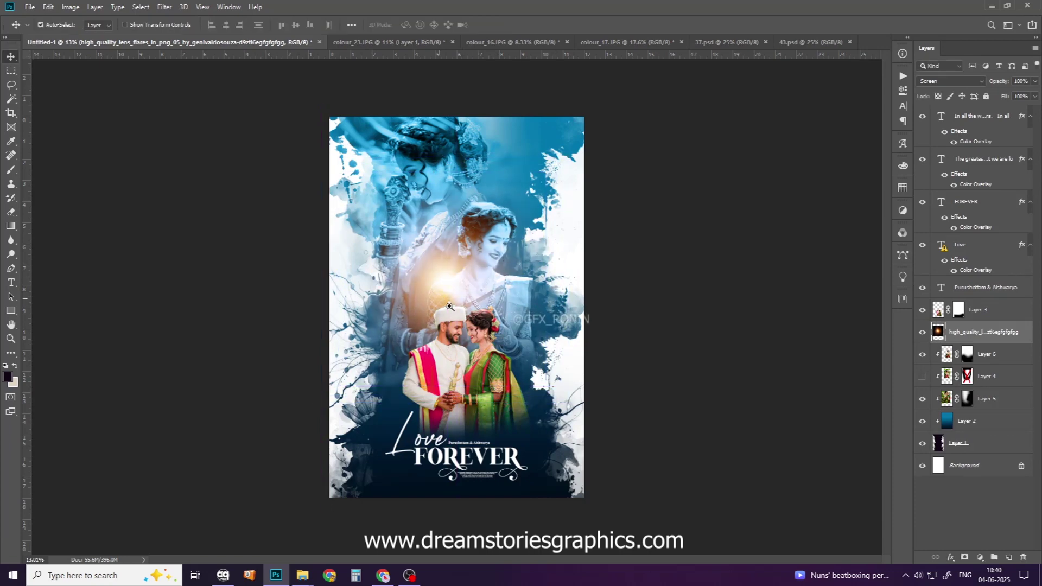
scroll(498, 380, "up", 5)
left_click_drag(498, 380, 483, 461)
left_click_drag(465, 321, 459, 259)
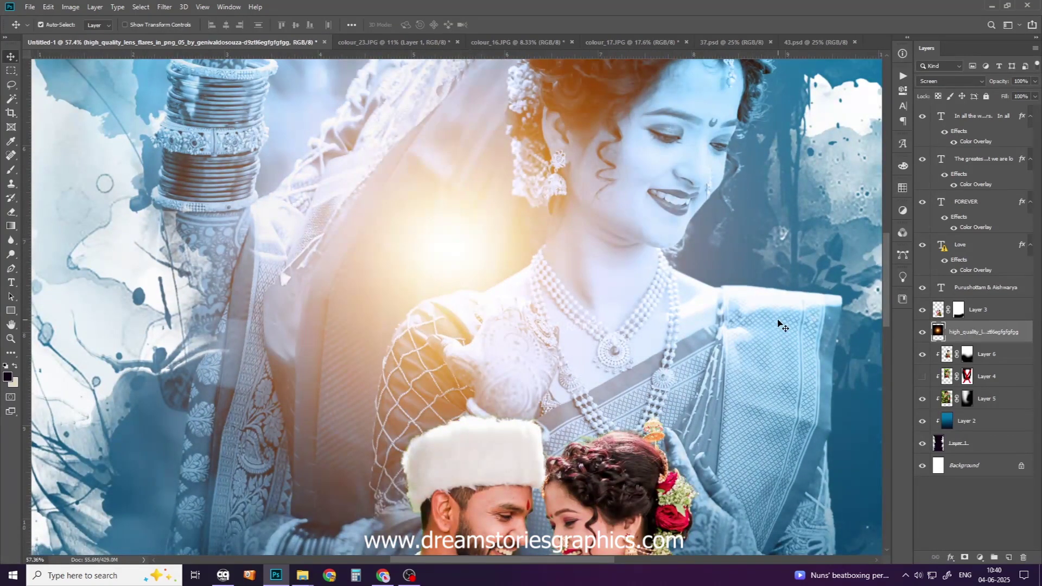
- Narrow the lens flare to about 88% width and settle it behind the groom's head
key("ctrl+t")
scroll(787, 328, "down", 5)
left_click_drag(795, 301, 771, 290)
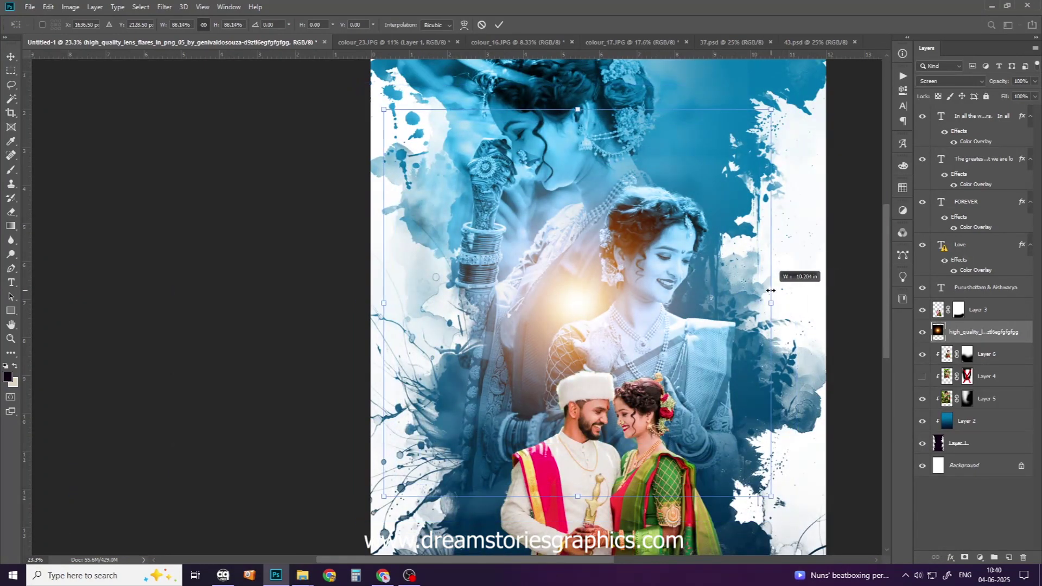
left_click_drag(606, 303, 600, 383)
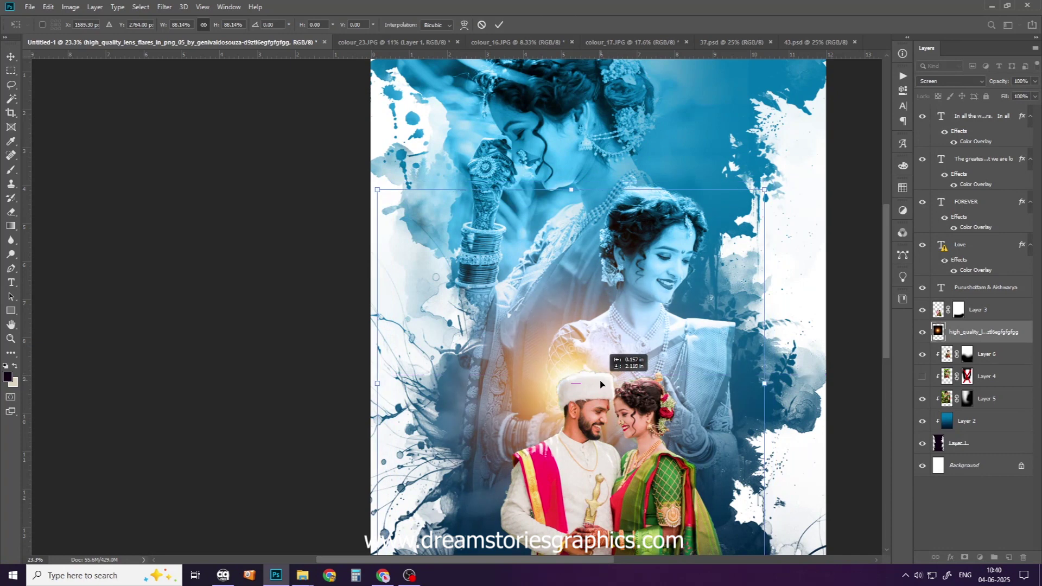
mouse_move(601, 384)
left_mouse_down()
mouse_move(813, 371)
mouse_move(570, 396)
left_mouse_up()
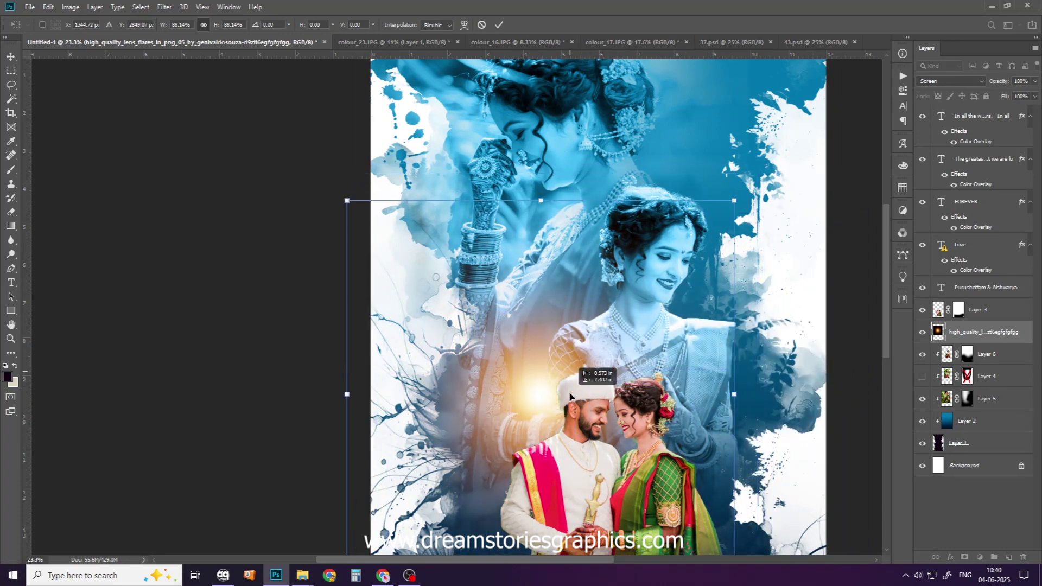
left_click_drag(570, 396, 593, 415)
key("Return")
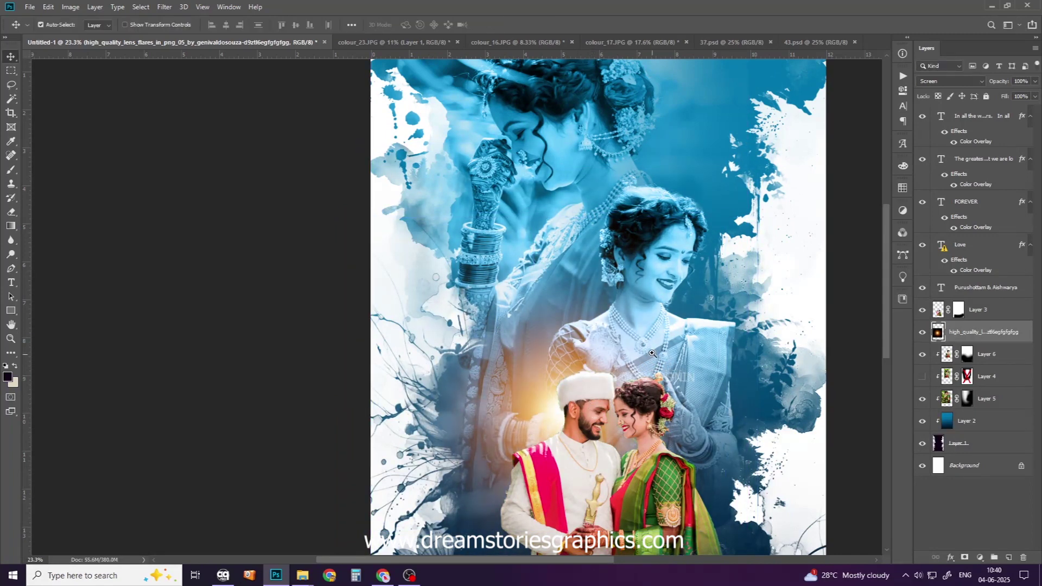
scroll(597, 391, "down", 2)
scroll(625, 401, "down", 3)
scroll(654, 412, "up", 2)
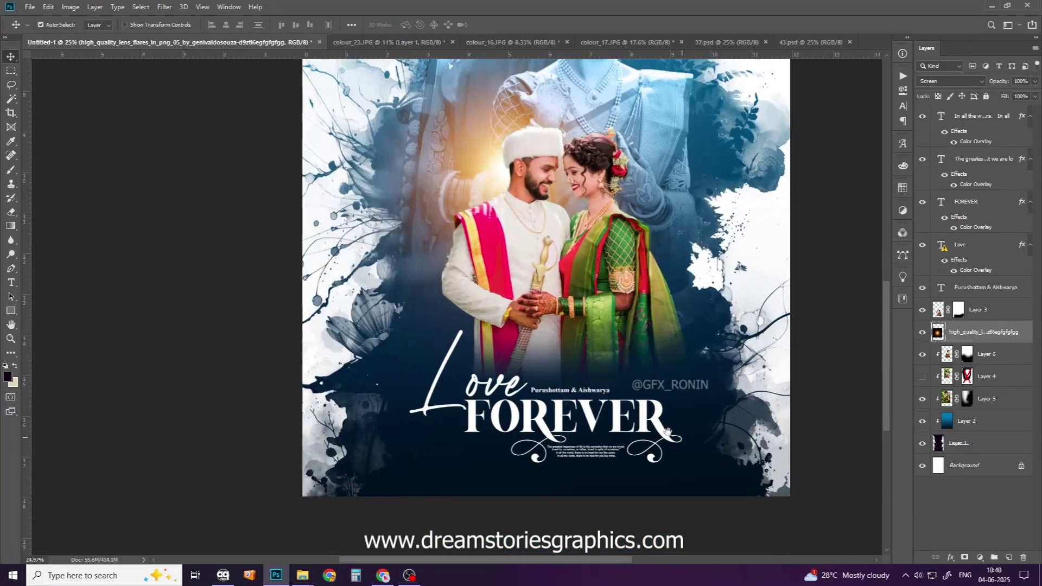
scroll(625, 421, "right", 2)
scroll(592, 434, "down", 2)
scroll(558, 445, "down", 1)
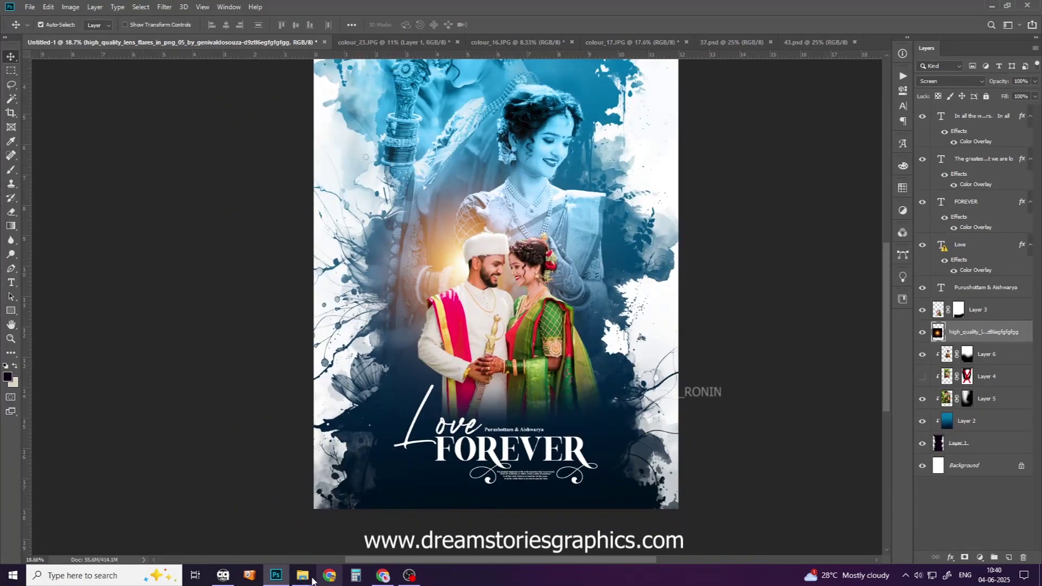
- Open background\00\New floral PNG and drag the flying birds image onto the poster
left_click(353, 539)
key("alt+Up")
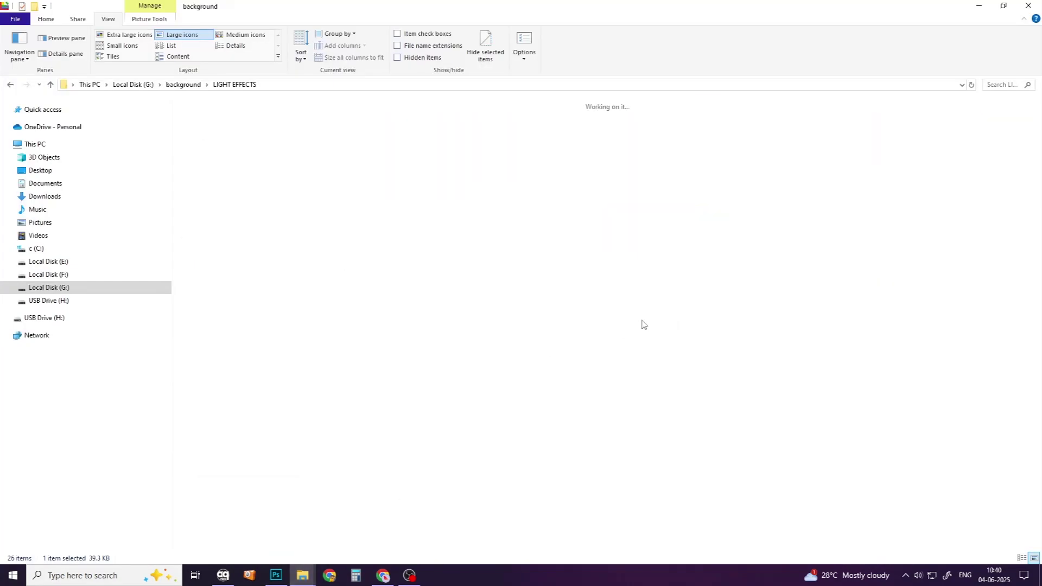
left_click(217, 144)
double_click(217, 144)
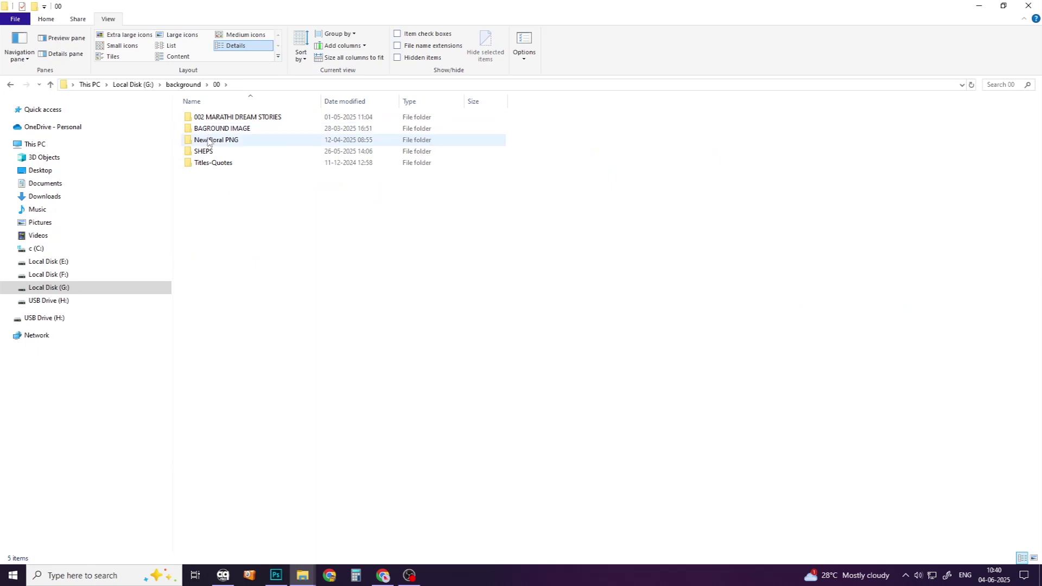
double_click(217, 142)
left_click_drag(859, 396, 528, 403)
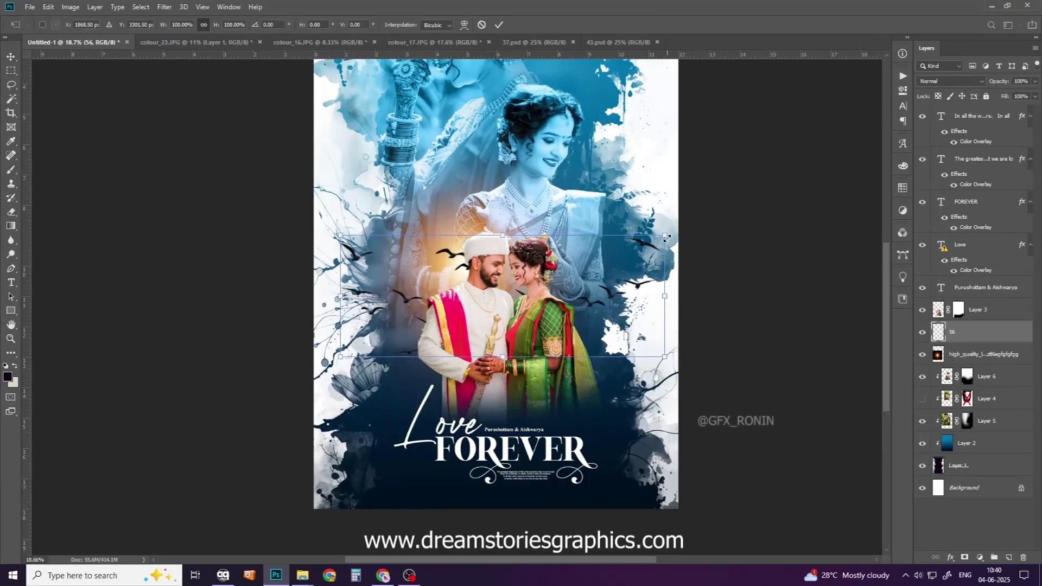
- Place the birds image and run the FONT COLOUR action to turn it white
left_click_drag(518, 297, 584, 433)
key("Return")
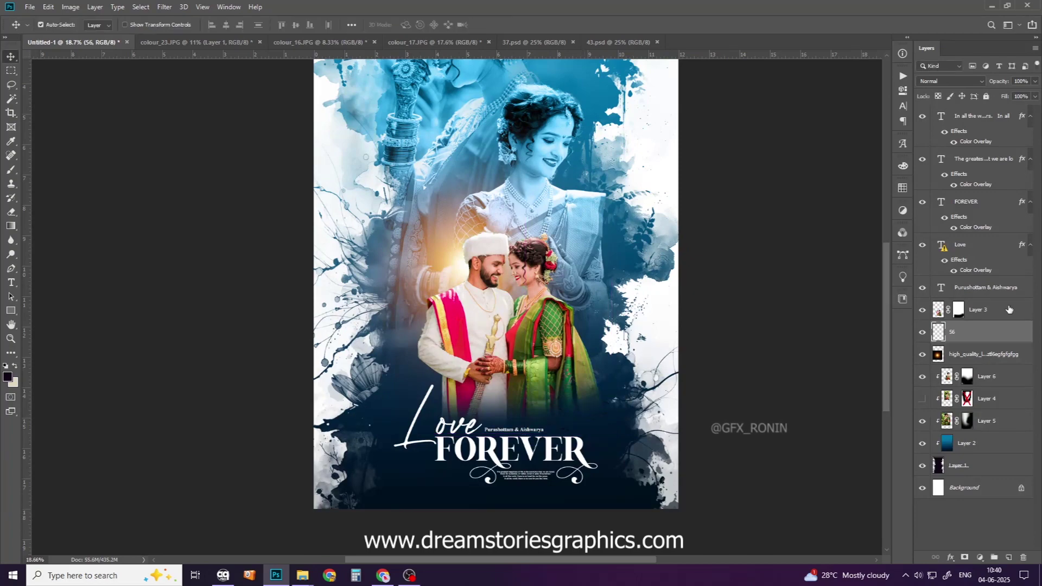
key("alt+F9")
left_click(830, 190)
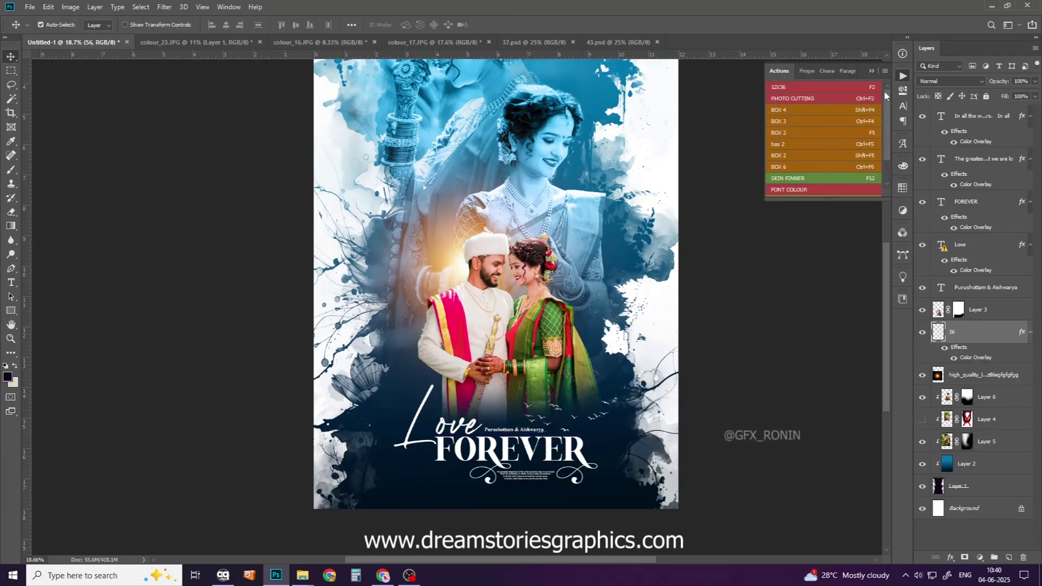
scroll(612, 340, "up", 5)
- Scale the birds to 83% and move them beside the names above FOREVER
key("ctrl+t")
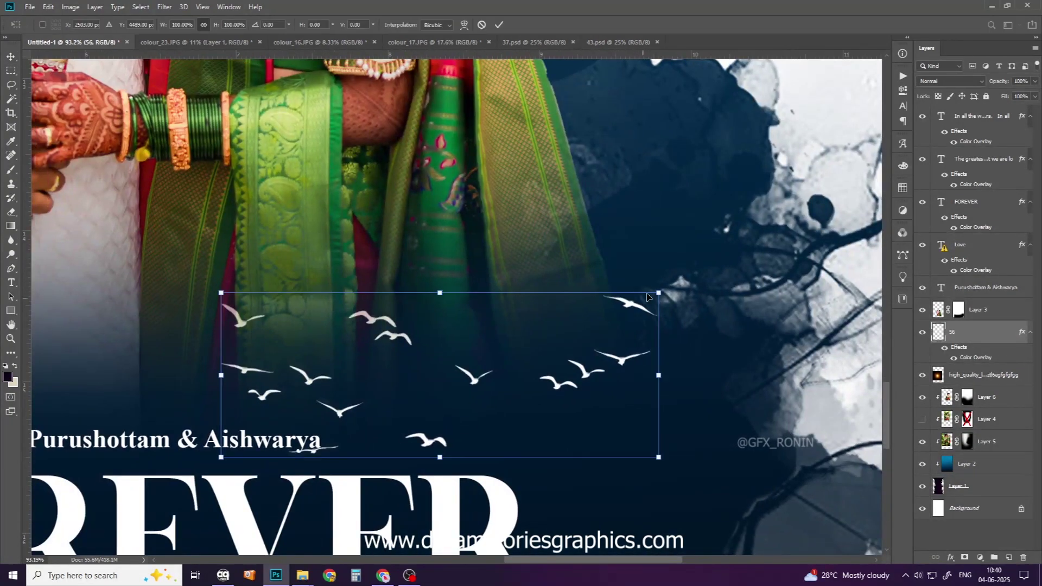
left_click_drag(658, 291, 613, 320)
left_click_drag(586, 382, 603, 408)
key("Return")
scroll(498, 430, "down", 3)
scroll(497, 431, "down", 4)
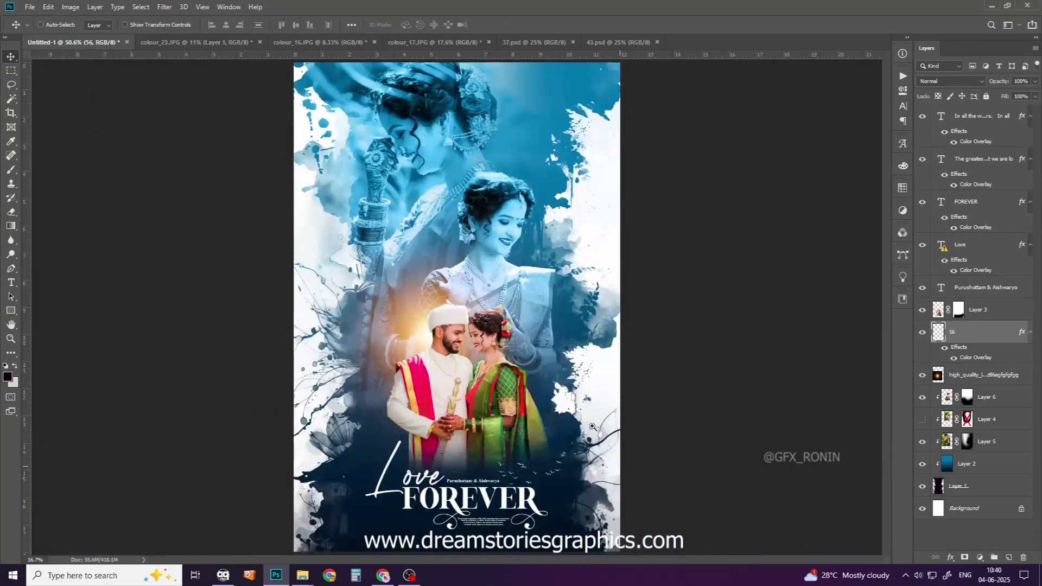
- Zoom to view the whole poster and nudge the Layer 3 couple photo slightly
scroll(463, 323, "up", 2)
scroll(464, 323, "up", 1)
scroll(463, 323, "down", 2)
scroll(464, 323, "up", 1)
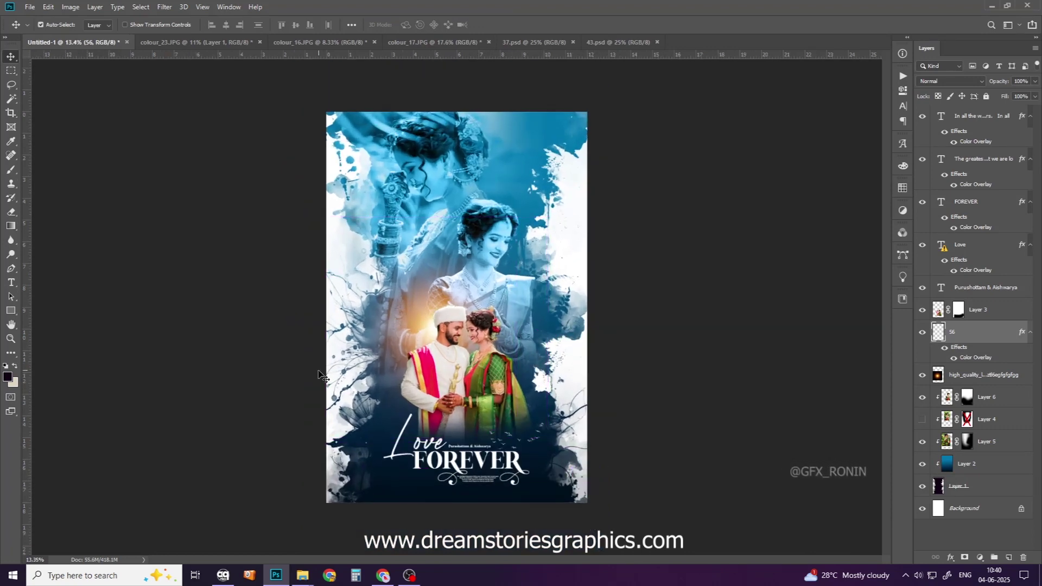
scroll(523, 314, "up", 2)
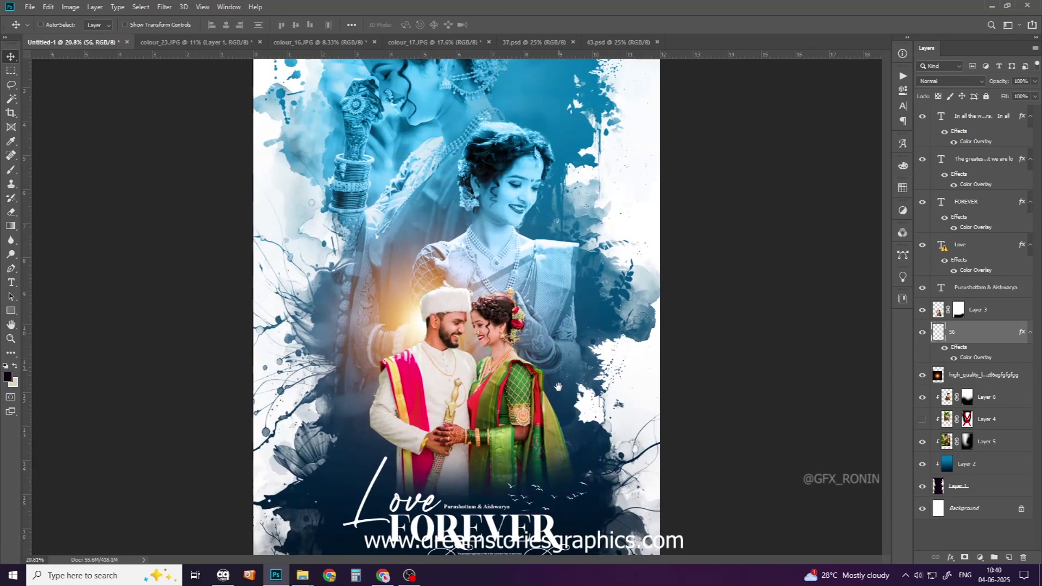
left_click_drag(466, 346, 468, 350)
scroll(505, 342, "down", 1)
scroll(527, 337, "down", 1)
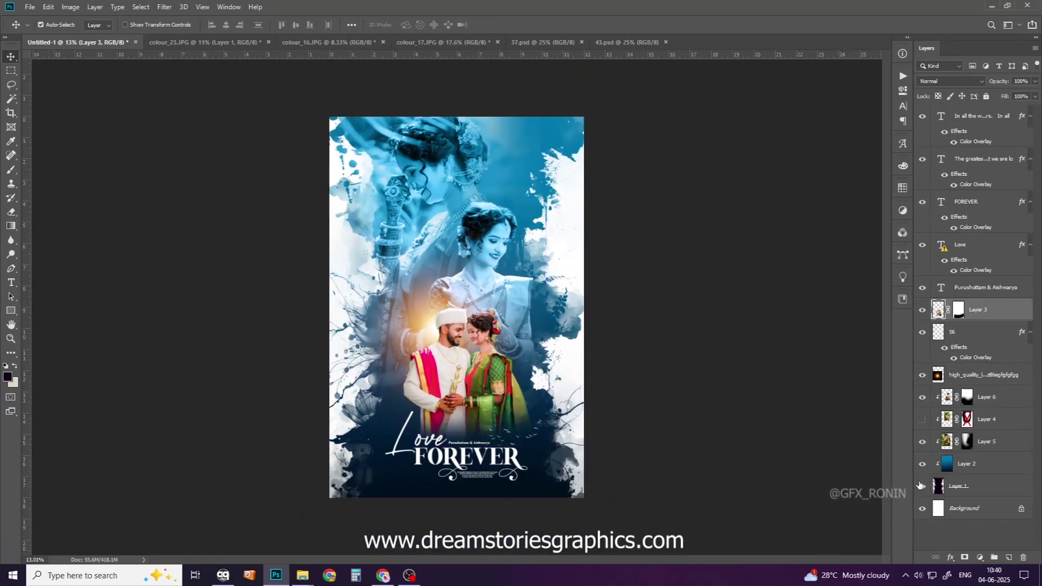
scroll(847, 386, "up", 1)
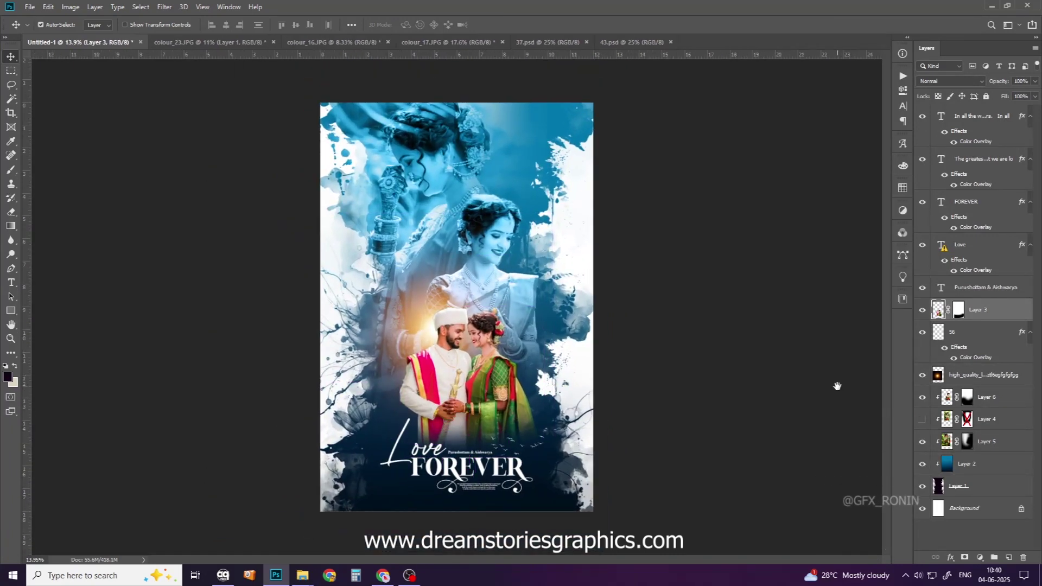
scroll(683, 402, "up", 1)
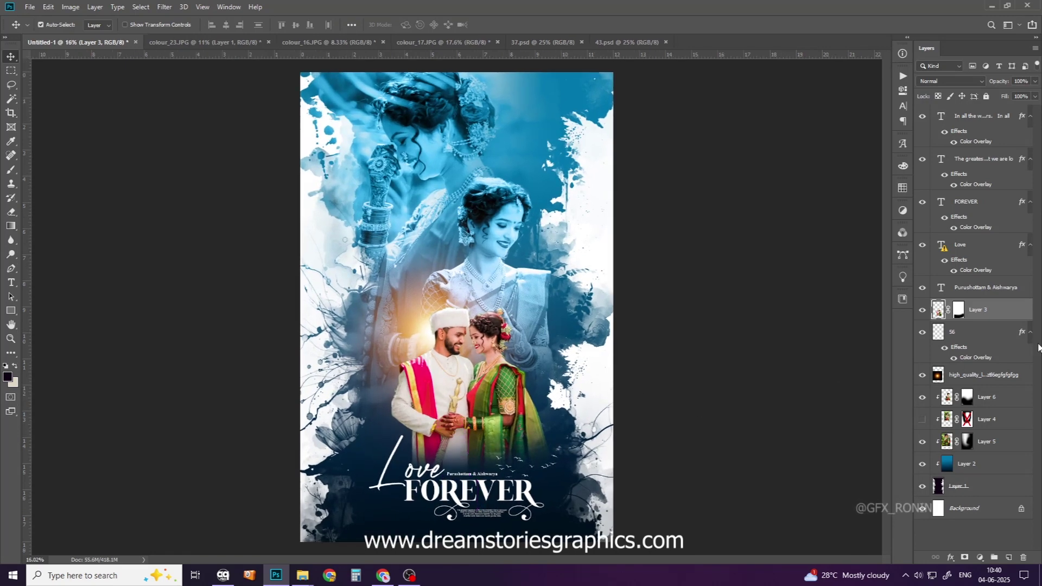